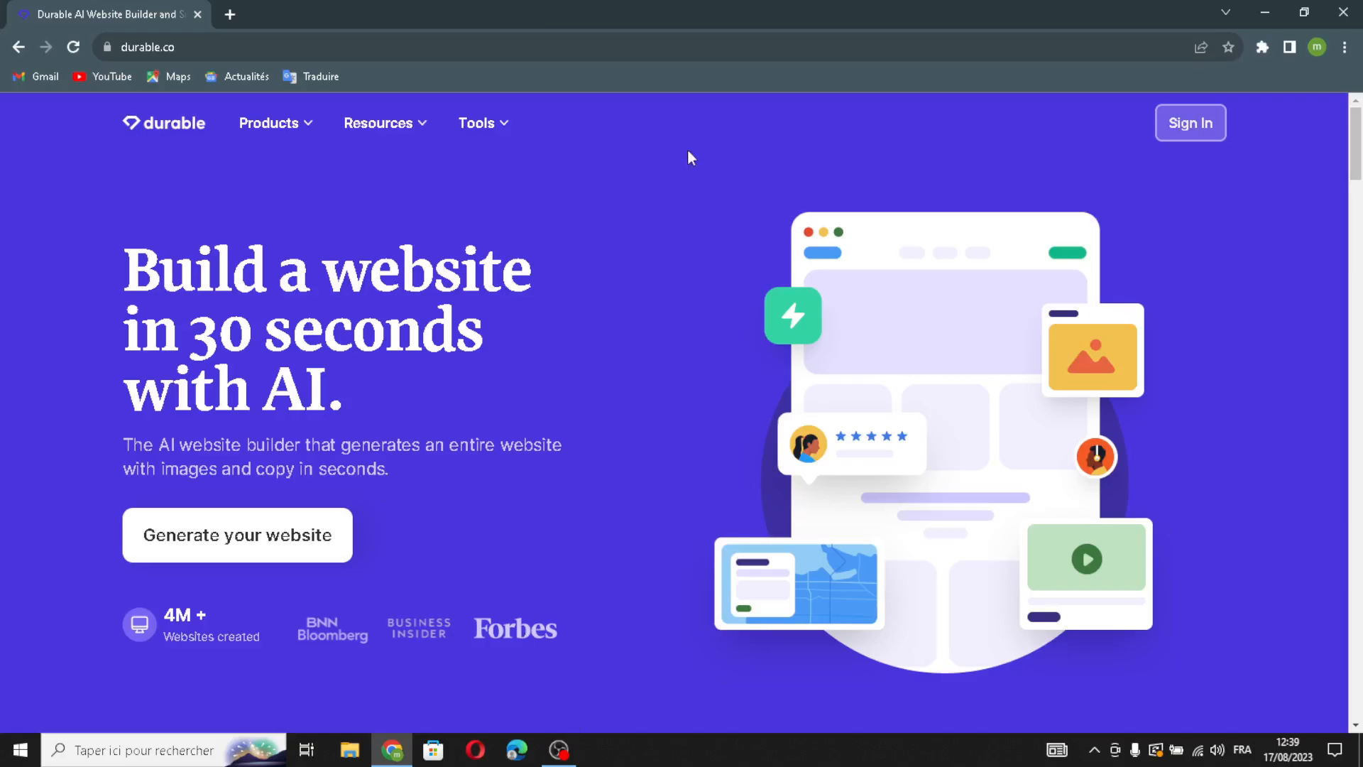
Sign in and start creating a new business named RetroChicWear
{"action": "left_click", "coordinate": [1189, 123]}
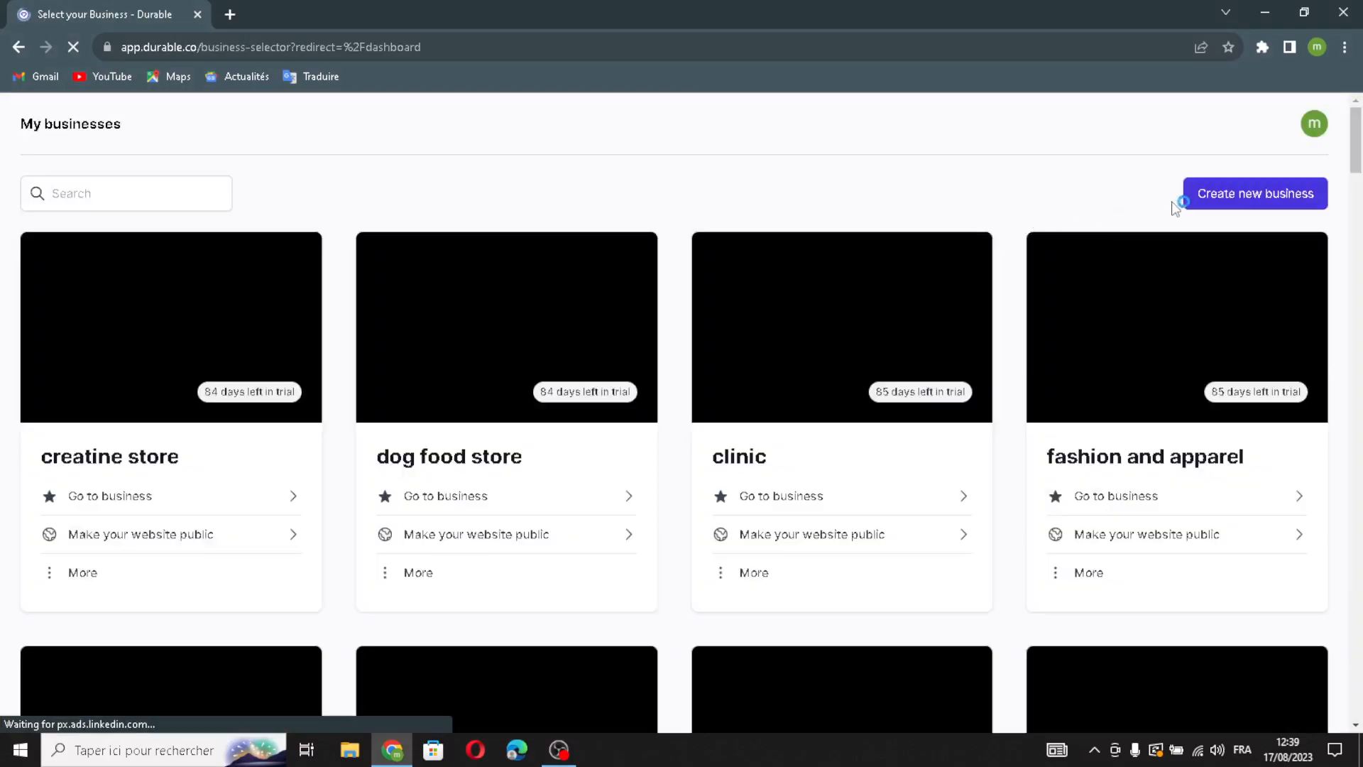
{"action": "left_click", "coordinate": [1192, 197]}
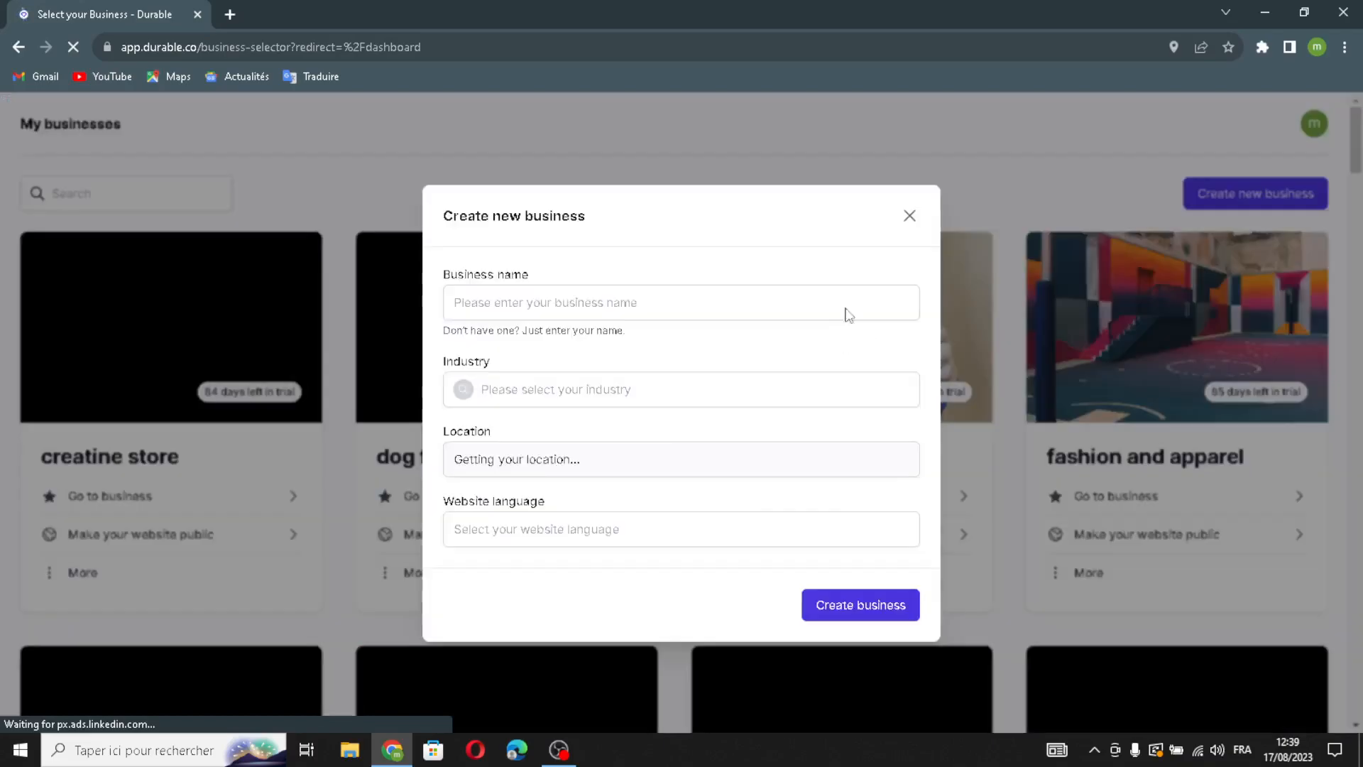
{"action": "left_click", "coordinate": [839, 305]}
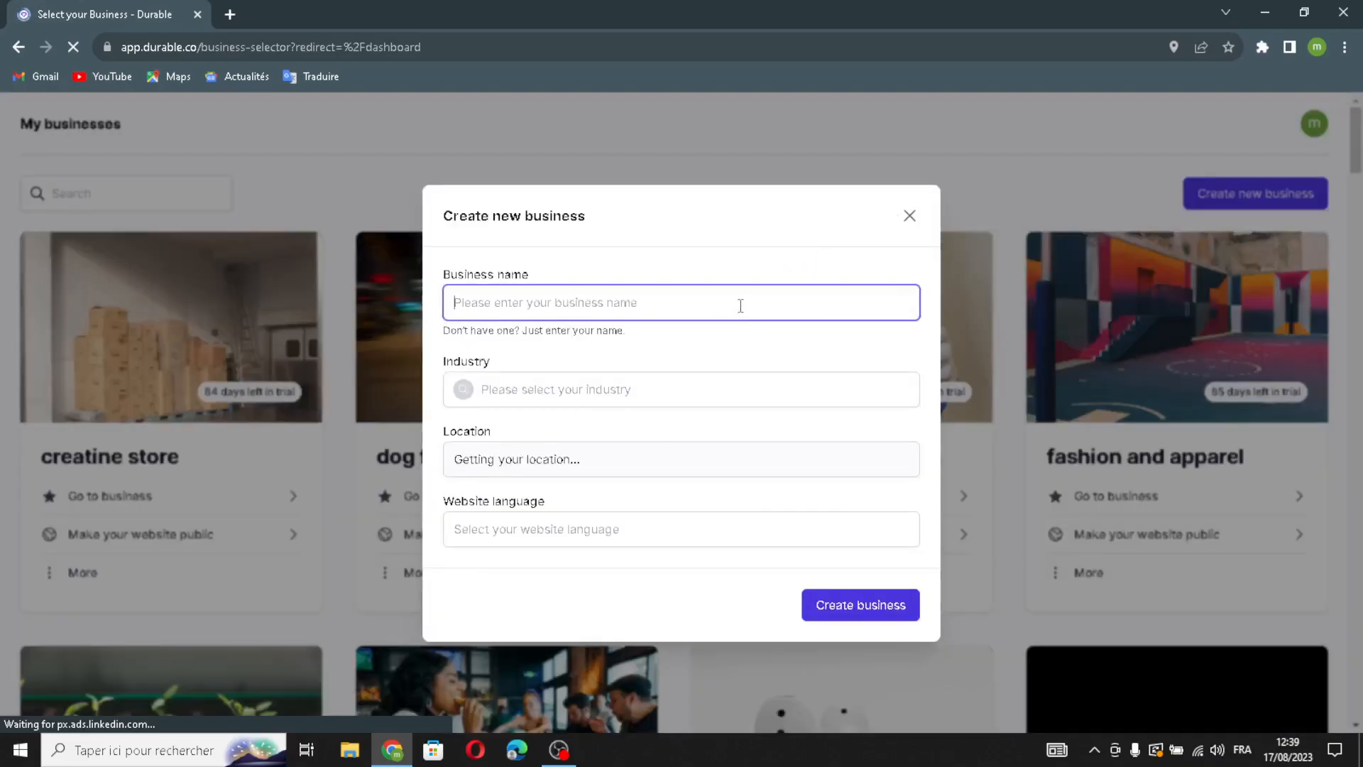
{"action": "type", "text": "RetroChicWear"}
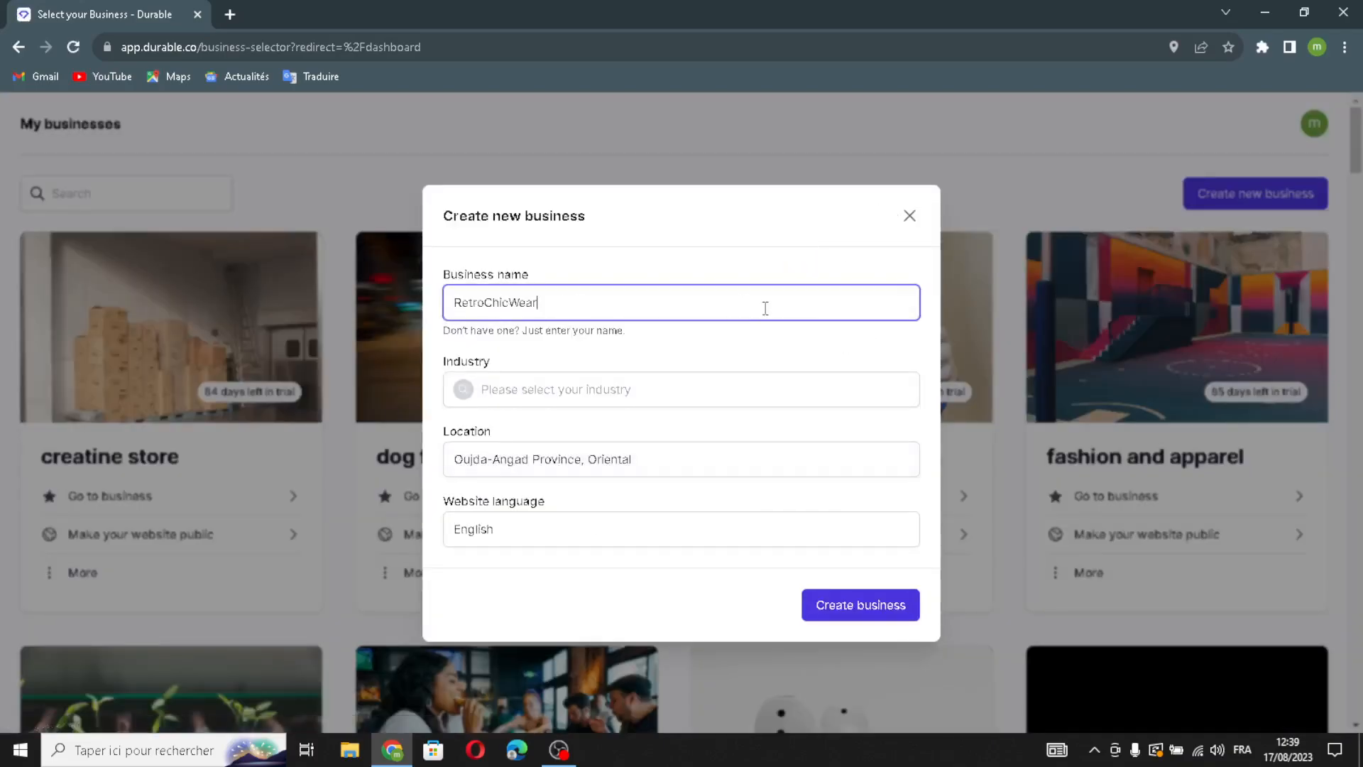
Set the new business's industry to "vintage and retro clothing"
{"action": "left_click", "coordinate": [735, 385]}
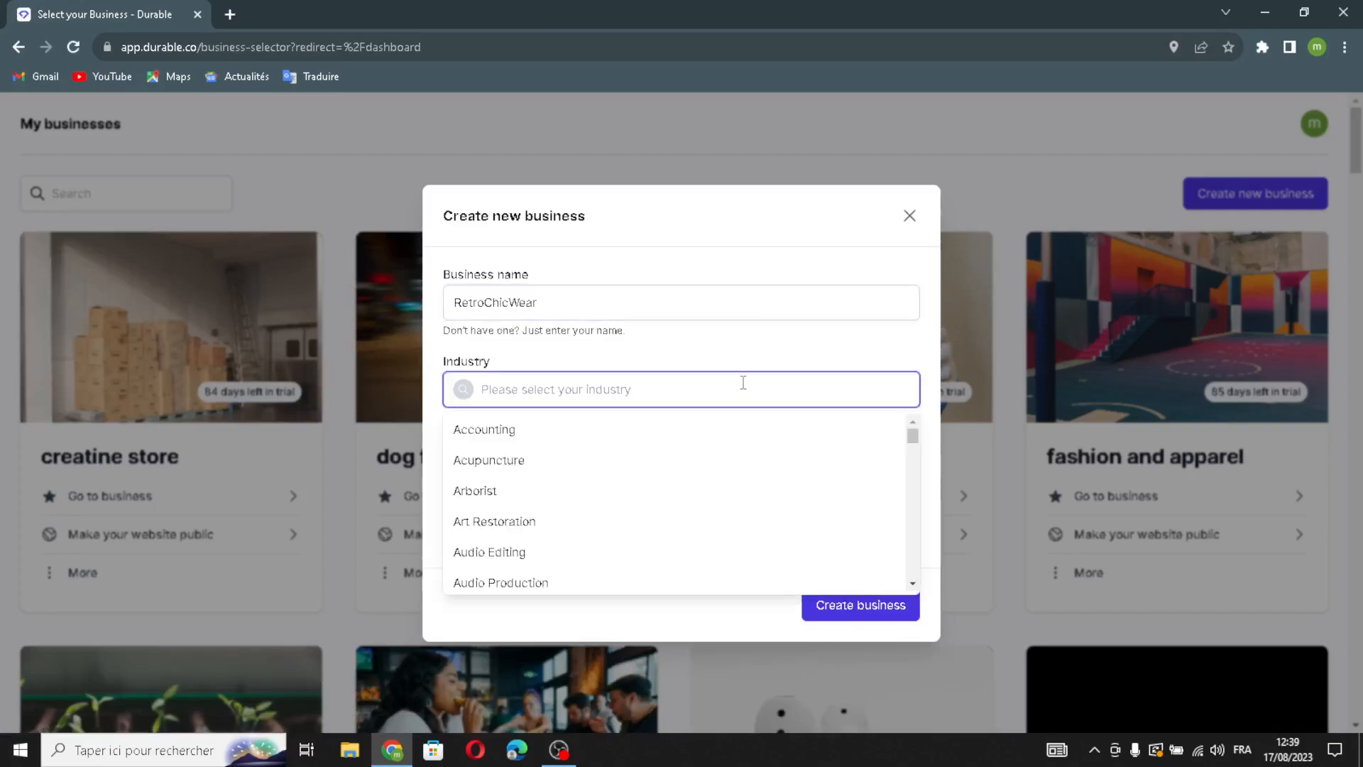
{"action": "type", "text": "vintag"}
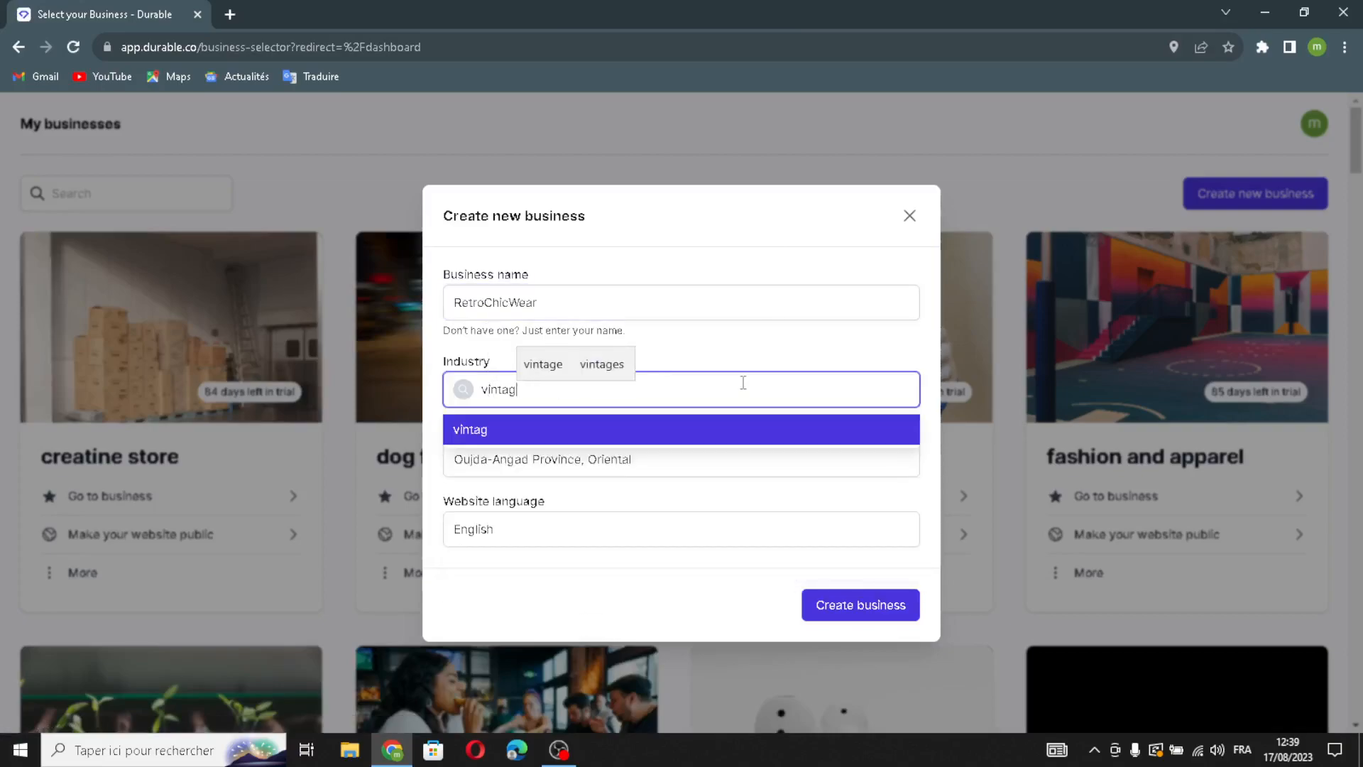
{"action": "type", "text": "e and re"}
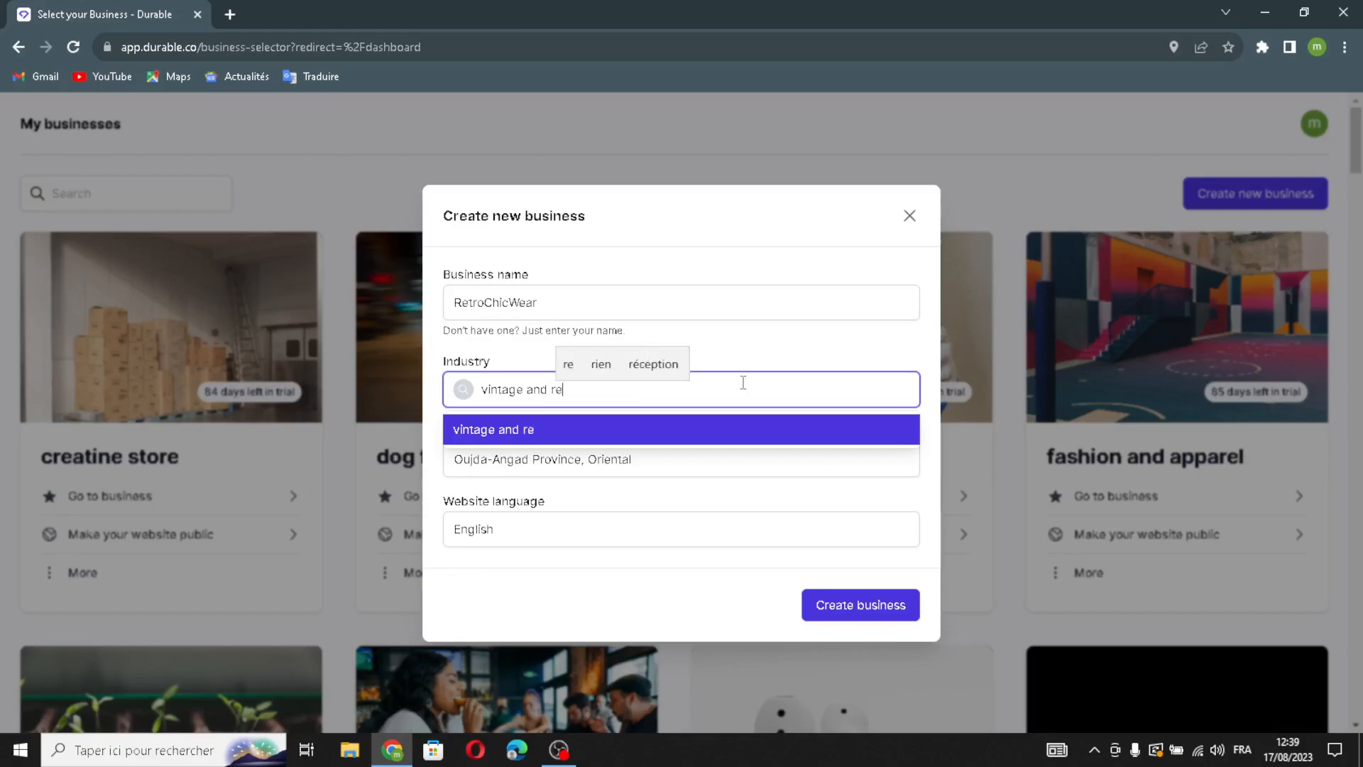
{"action": "type", "text": "tro clothing"}
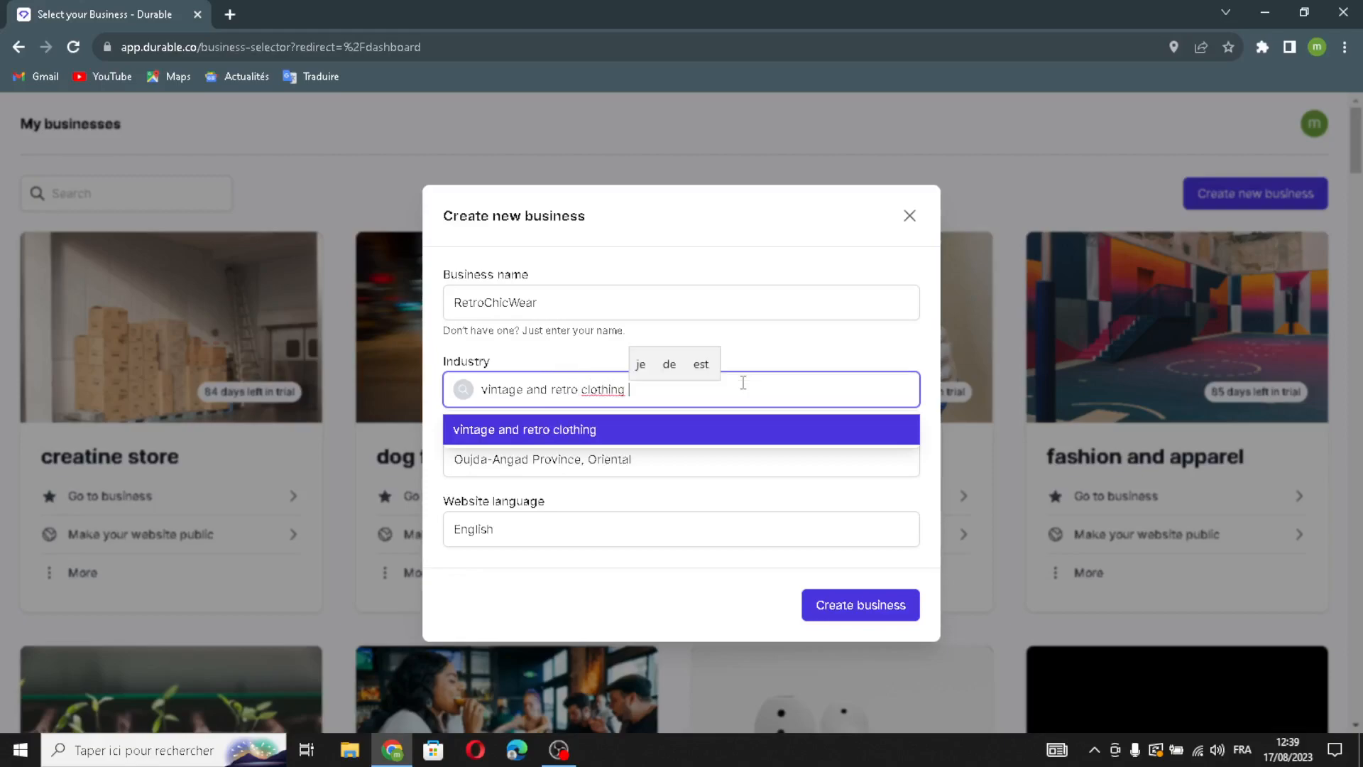
{"action": "key", "text": "Return"}
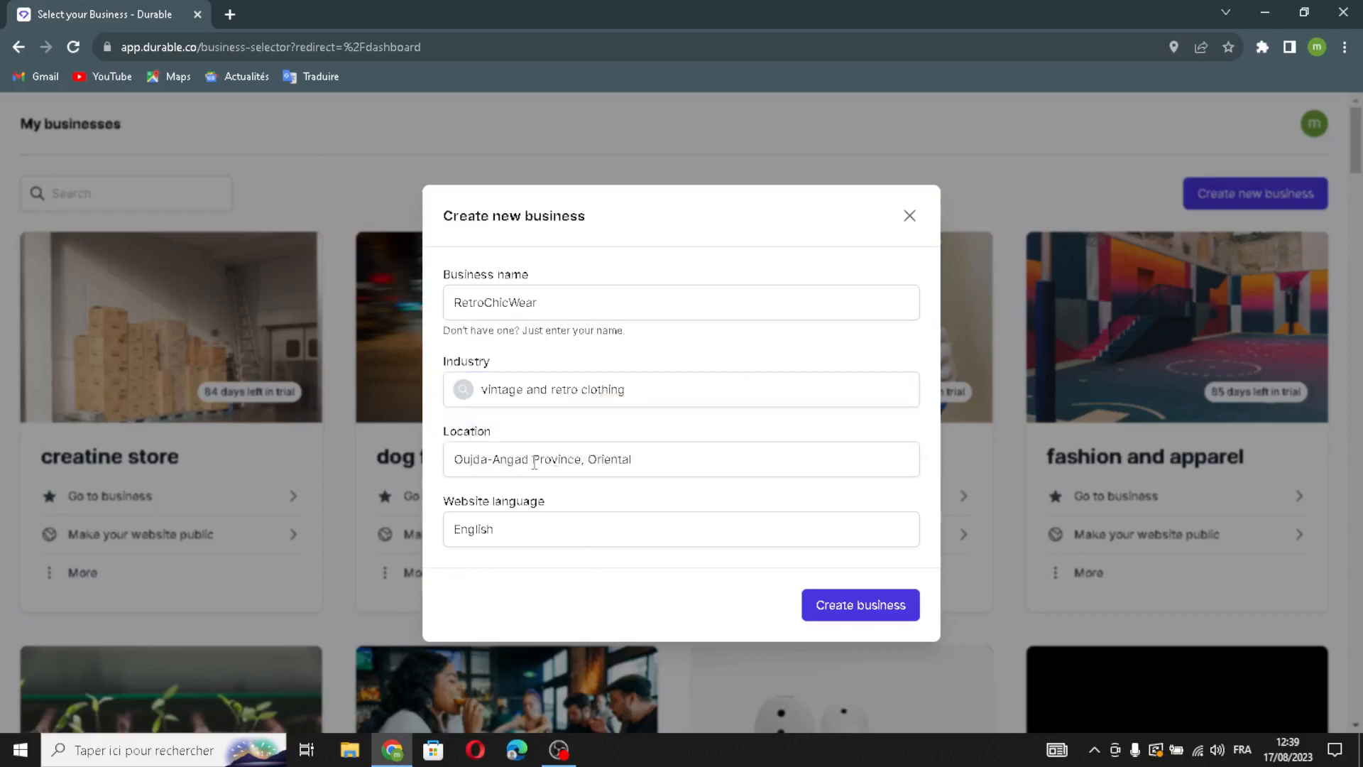
Confirm the website language and create the business so that its website is generated
{"action": "left_click", "coordinate": [585, 527]}
{"action": "left_click", "coordinate": [585, 588]}
{"action": "left_click", "coordinate": [850, 607]}
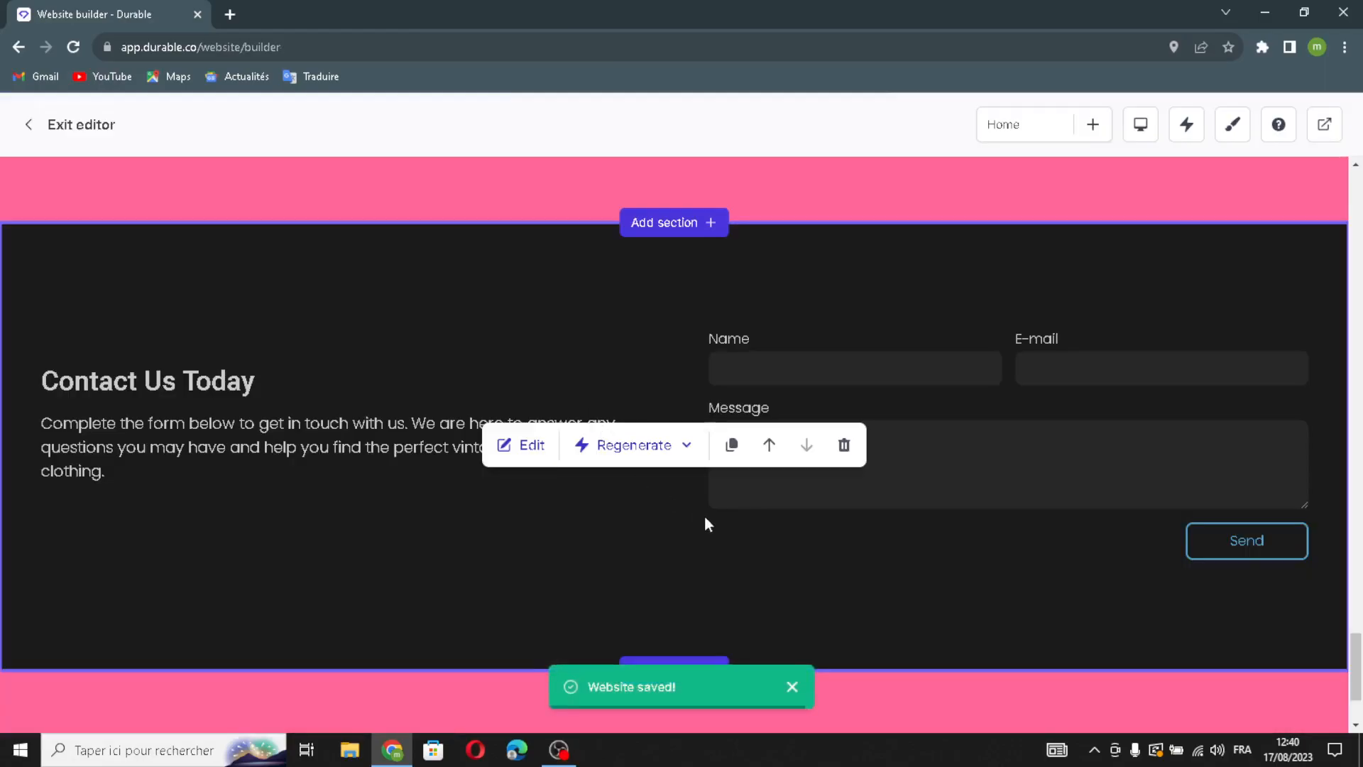
Open the website header for editing and enable the option to replace the company name with a logo
{"action": "scroll", "coordinate": [696, 509], "scroll_direction": "up", "scroll_amount": 10}
{"action": "scroll", "coordinate": [871, 531], "scroll_direction": "up", "scroll_amount": 15}
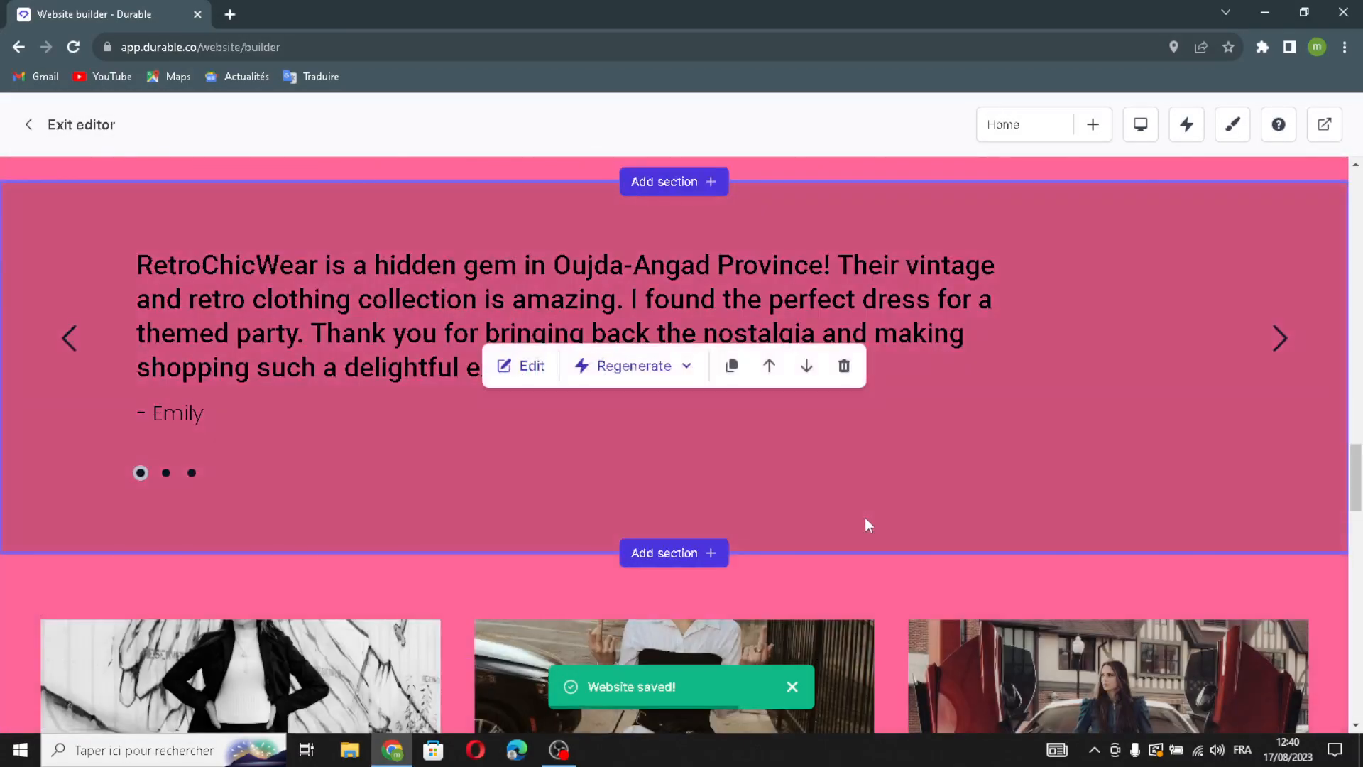
{"action": "scroll", "coordinate": [702, 426], "scroll_direction": "up", "scroll_amount": 5}
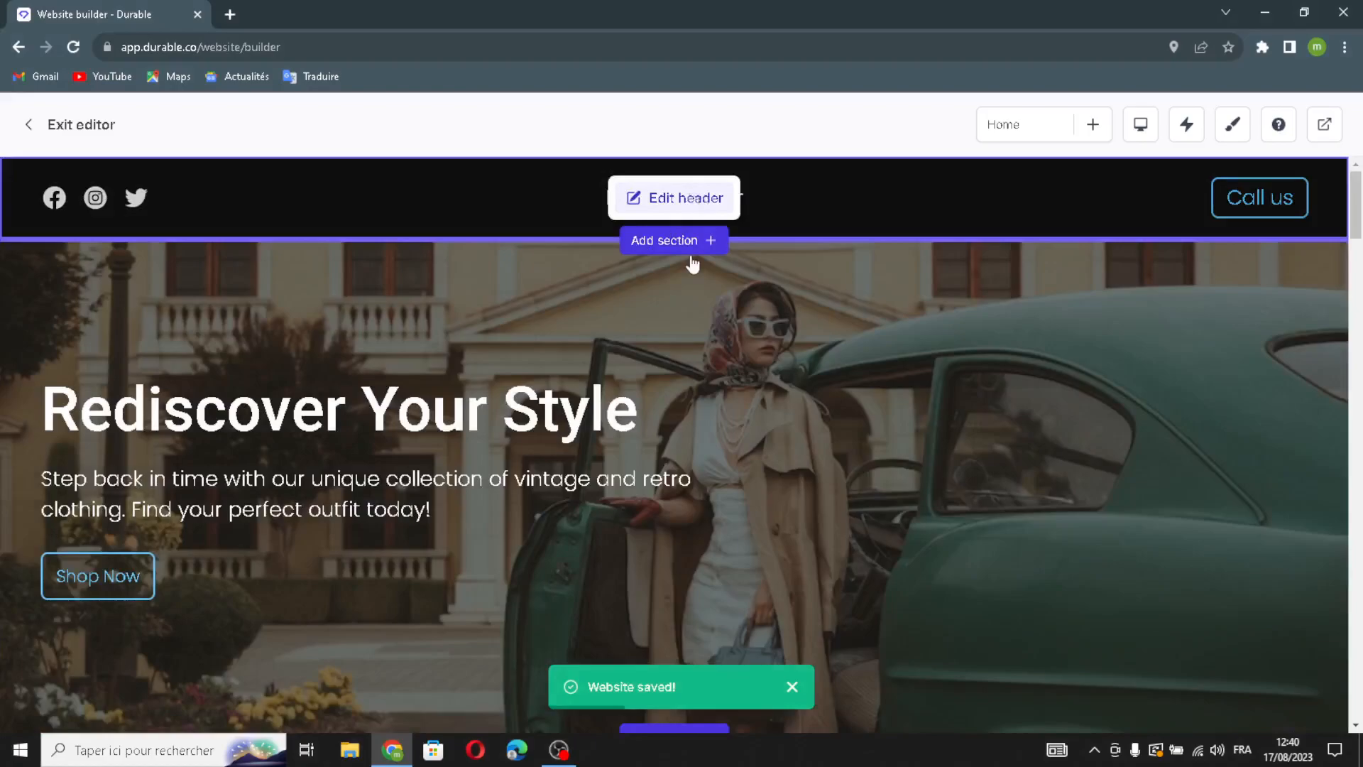
{"action": "left_click", "coordinate": [703, 199]}
{"action": "left_click", "coordinate": [1264, 382]}
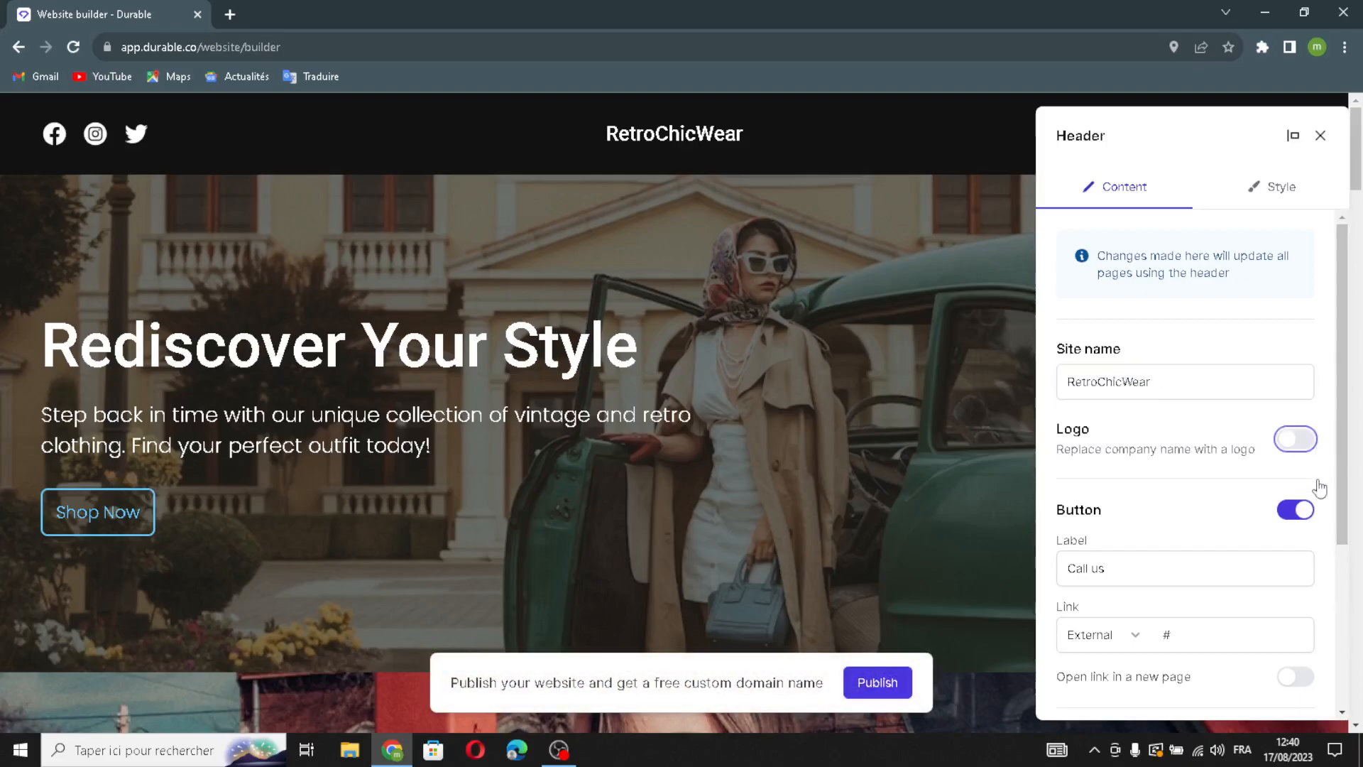
{"action": "left_click", "coordinate": [1295, 439]}
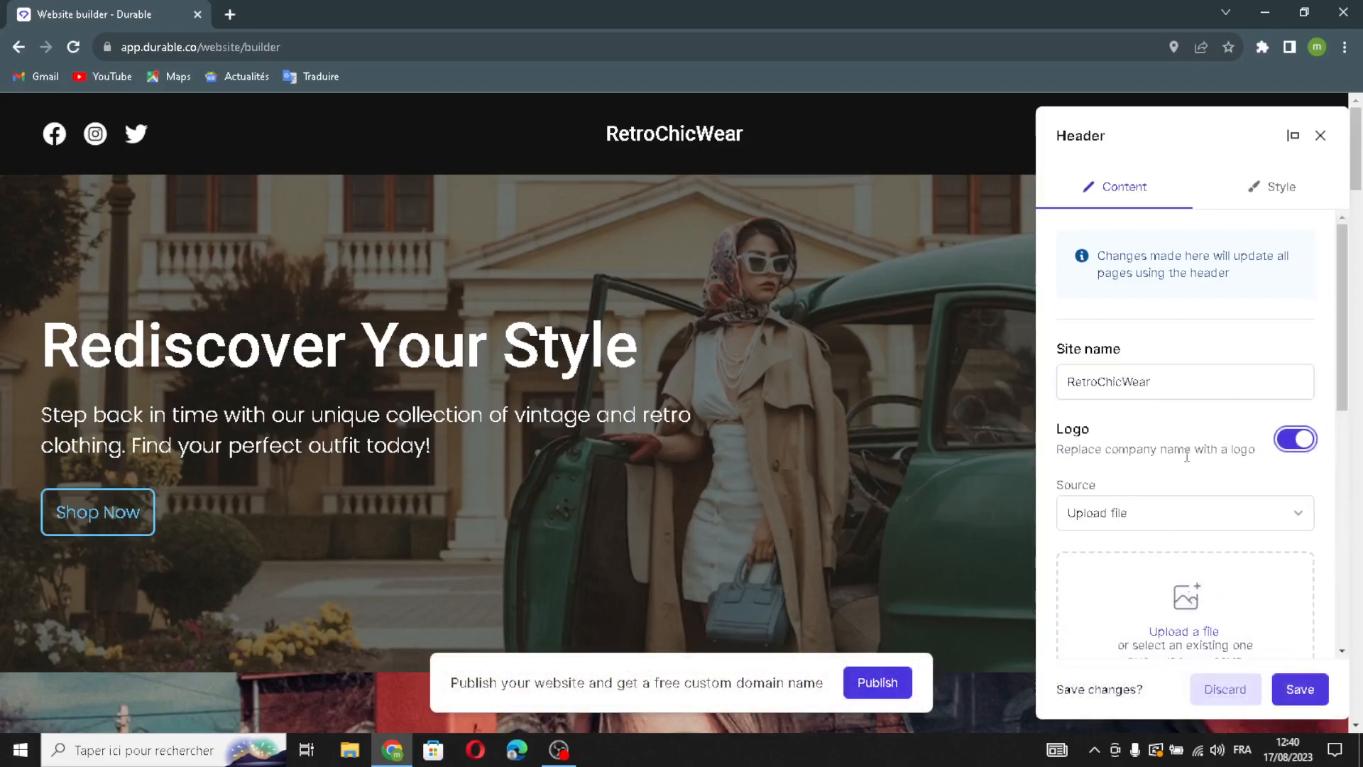
Examine the header's logo upload, button and social link settings, including the channel types offered for a new social link
{"action": "scroll", "coordinate": [1238, 491], "scroll_direction": "down", "scroll_amount": 1}
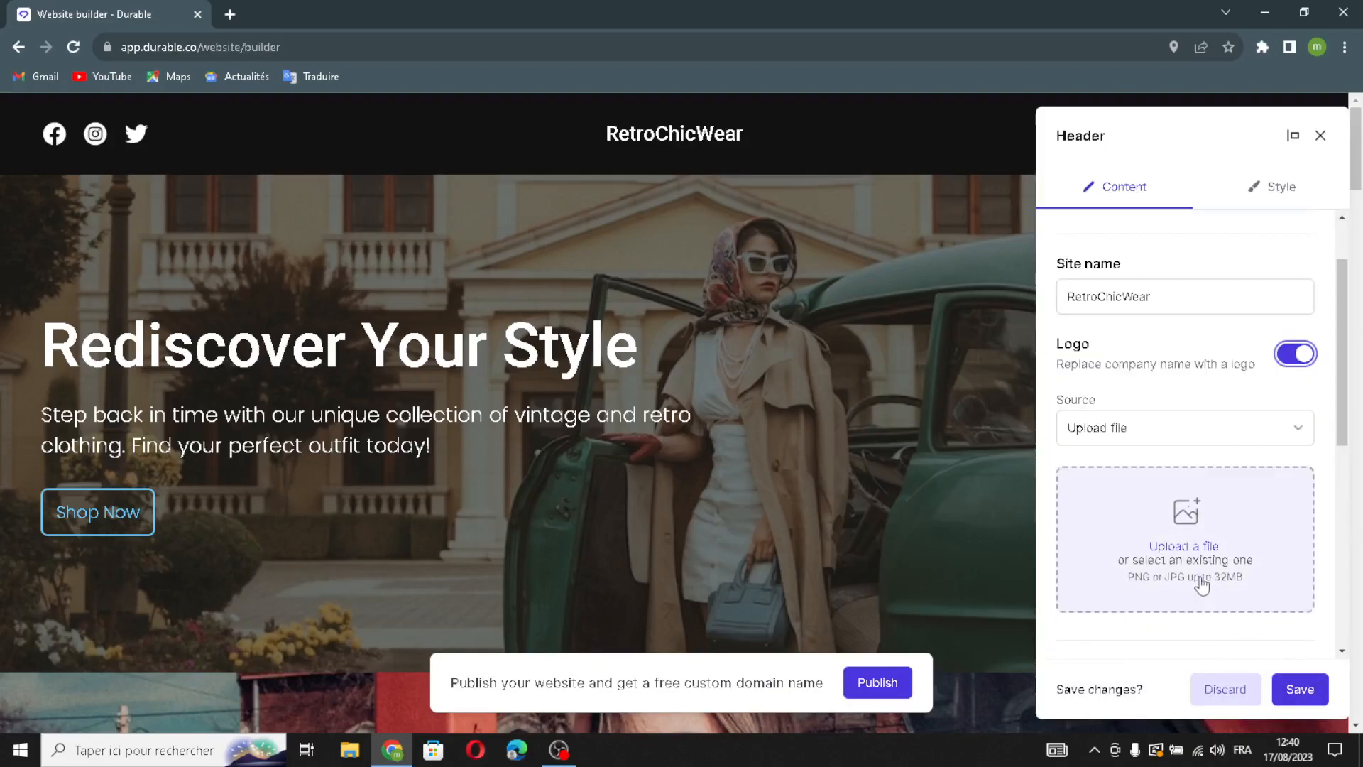
{"action": "scroll", "coordinate": [1182, 582], "scroll_direction": "down", "scroll_amount": 3}
{"action": "left_click", "coordinate": [1167, 481]}
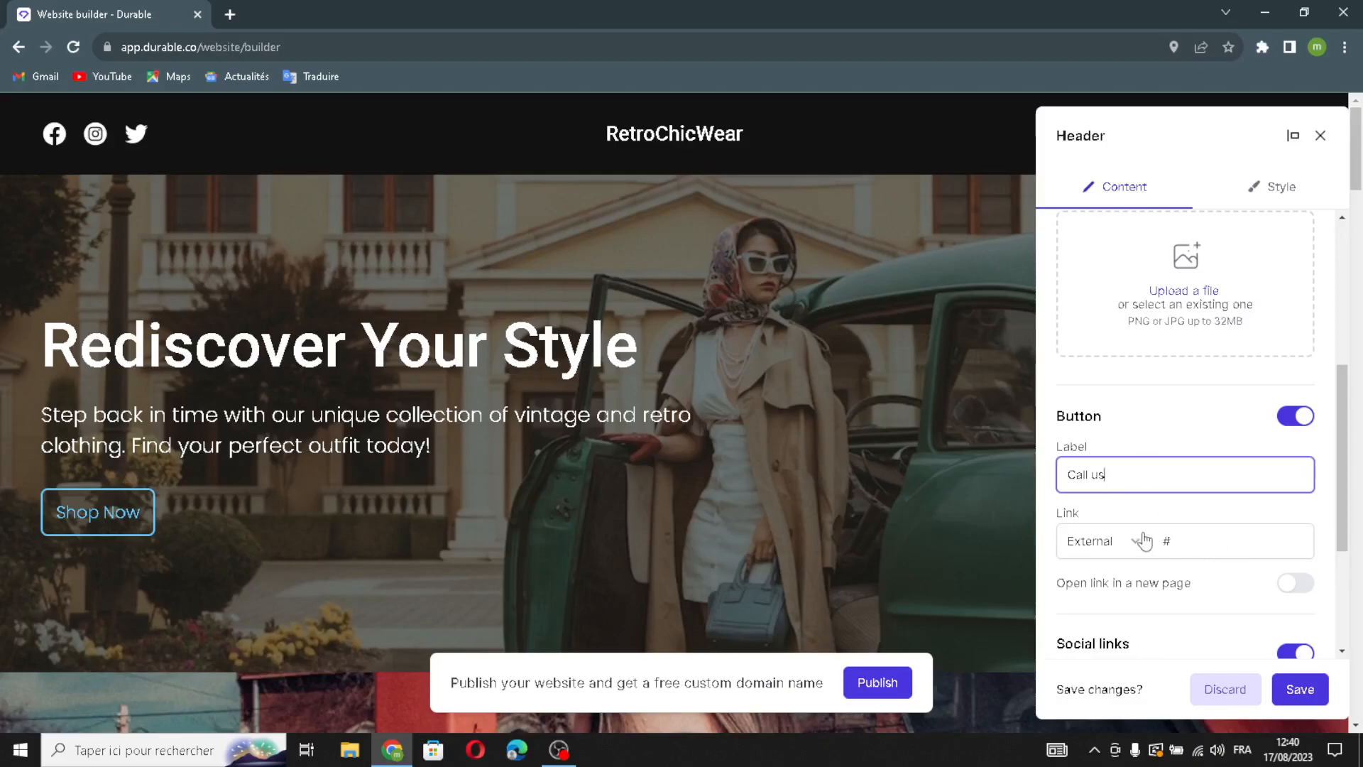
{"action": "scroll", "coordinate": [1229, 539], "scroll_direction": "down", "scroll_amount": 1}
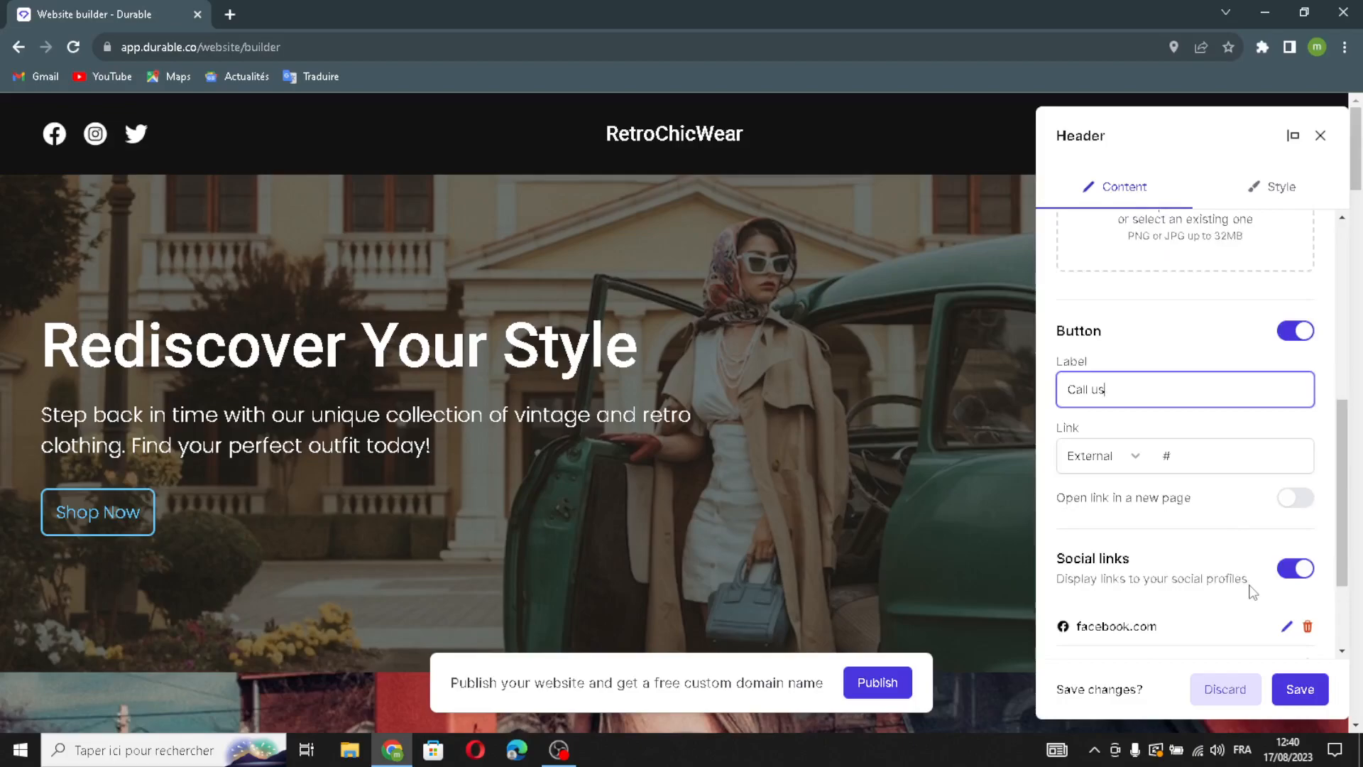
{"action": "scroll", "coordinate": [1221, 540], "scroll_direction": "down", "scroll_amount": 2}
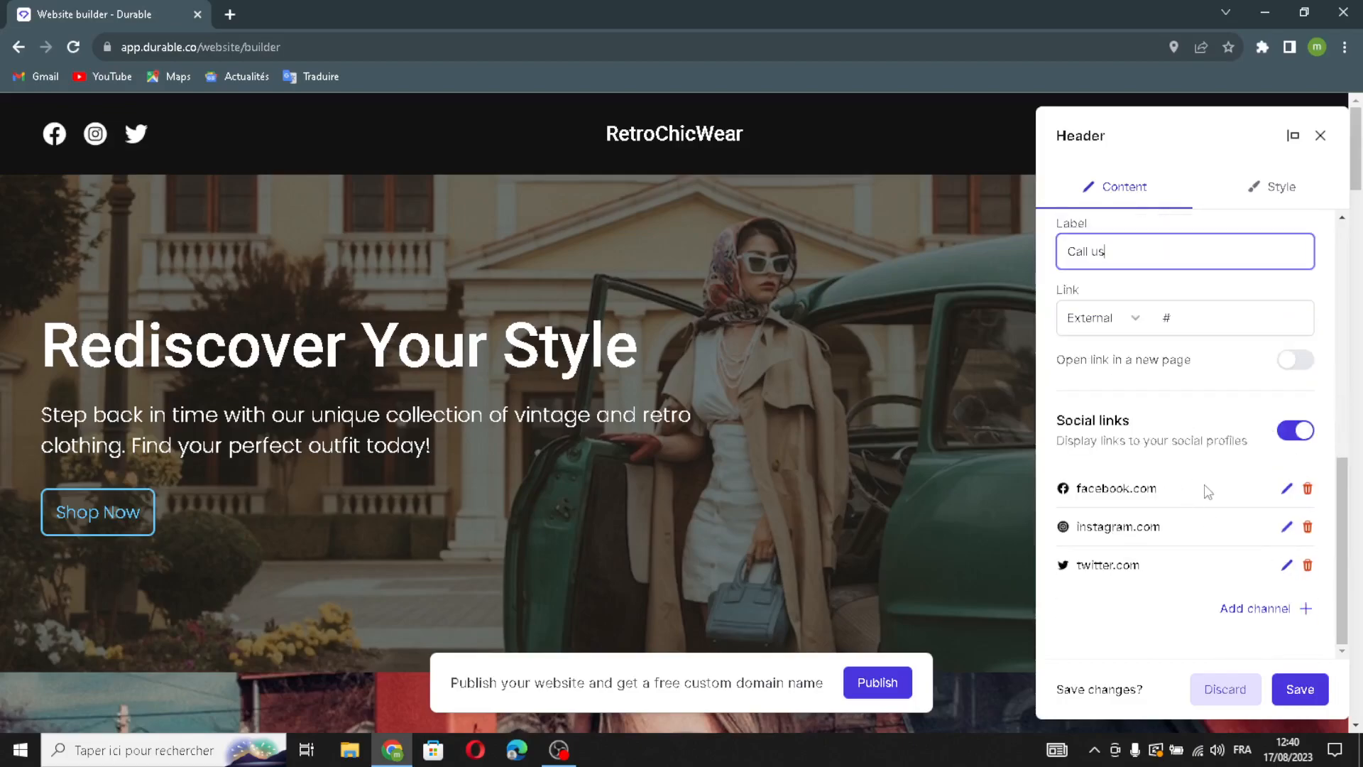
{"action": "left_click", "coordinate": [1272, 612]}
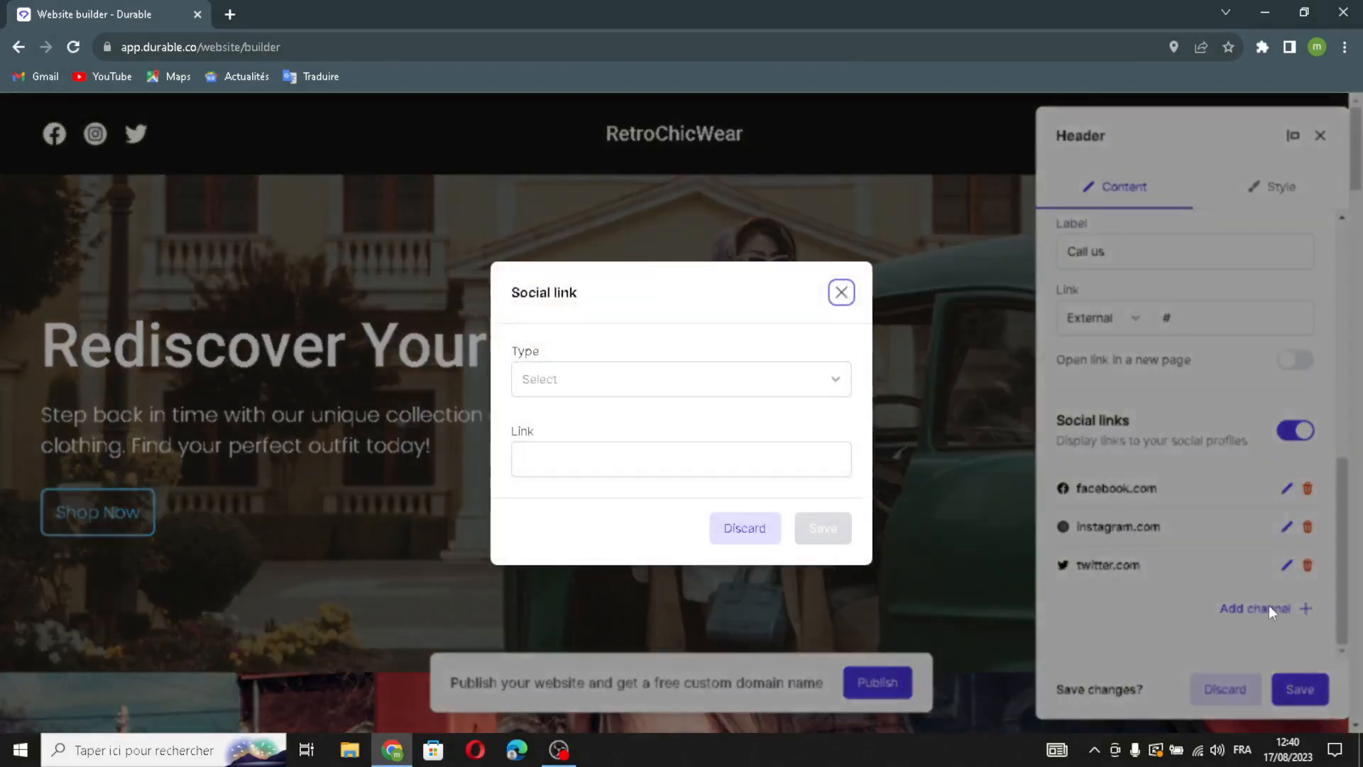
{"action": "left_click", "coordinate": [621, 372]}
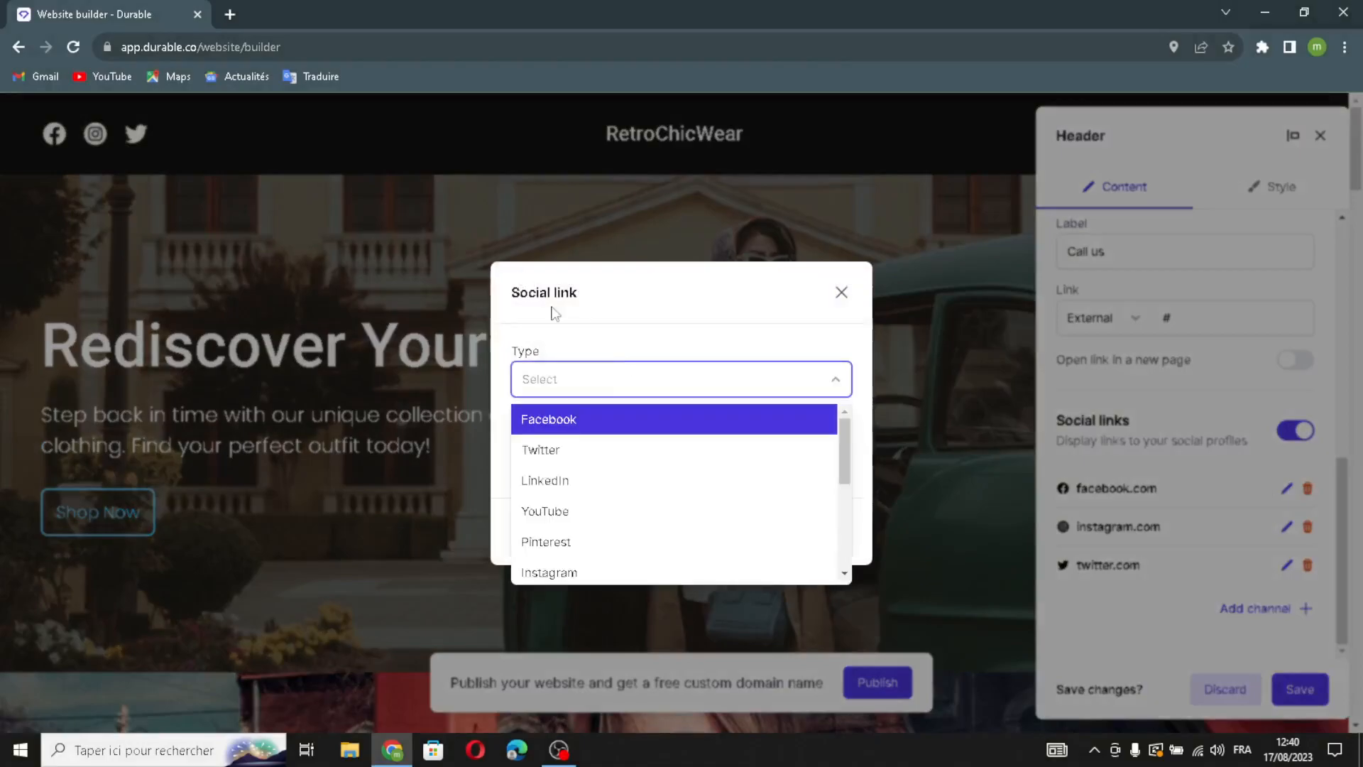
{"action": "left_click", "coordinate": [572, 377]}
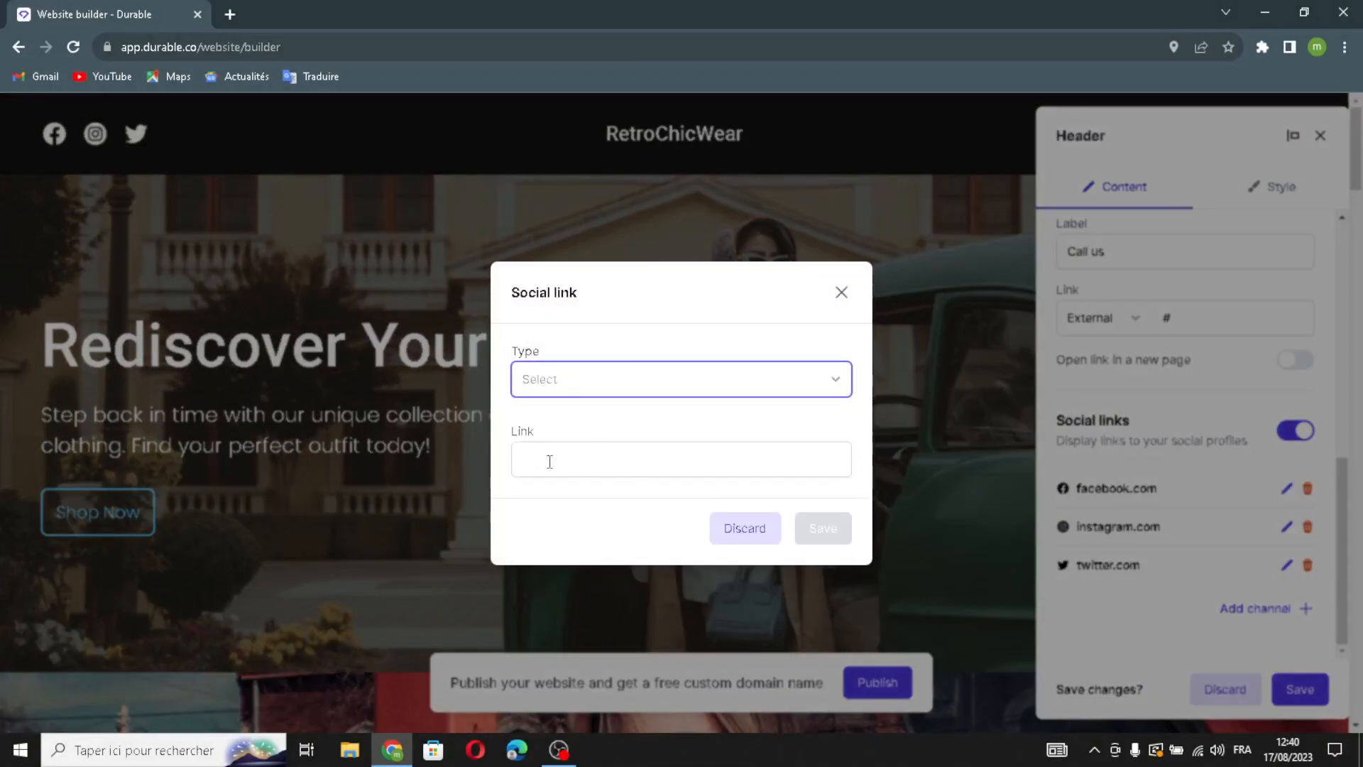
{"action": "left_click", "coordinate": [842, 293]}
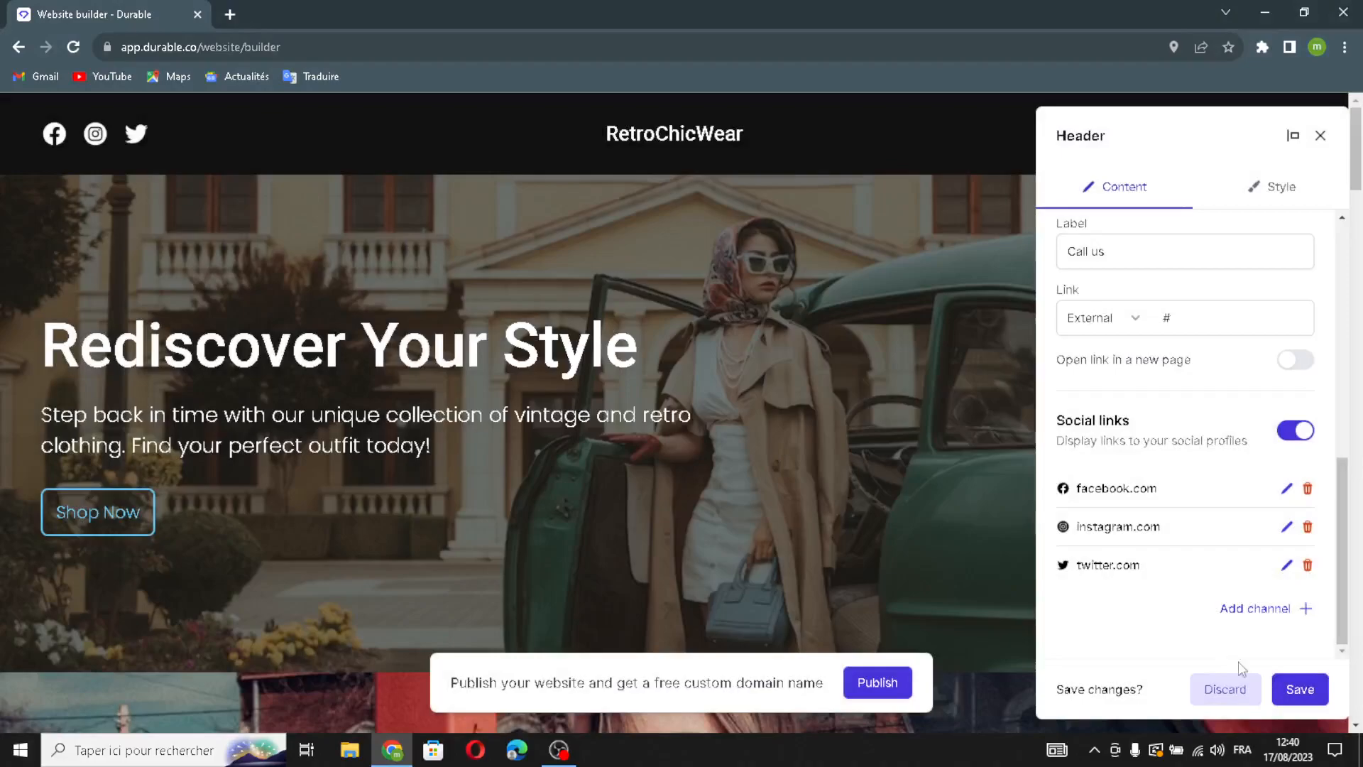
Save the header changes
{"action": "left_click", "coordinate": [1283, 690]}
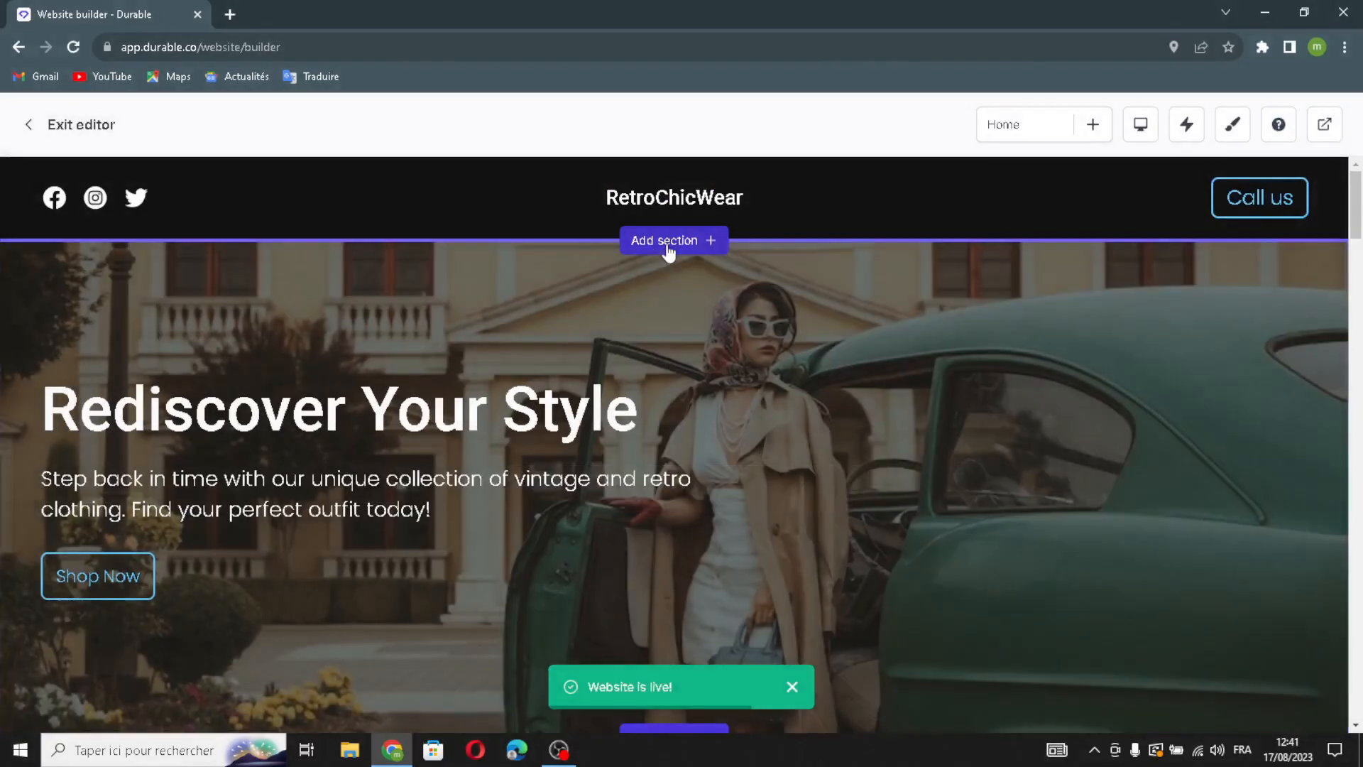
Review the section types that can be added below the header without adding one
{"action": "left_click", "coordinate": [668, 241]}
{"action": "scroll", "coordinate": [726, 380], "scroll_direction": "down", "scroll_amount": 1}
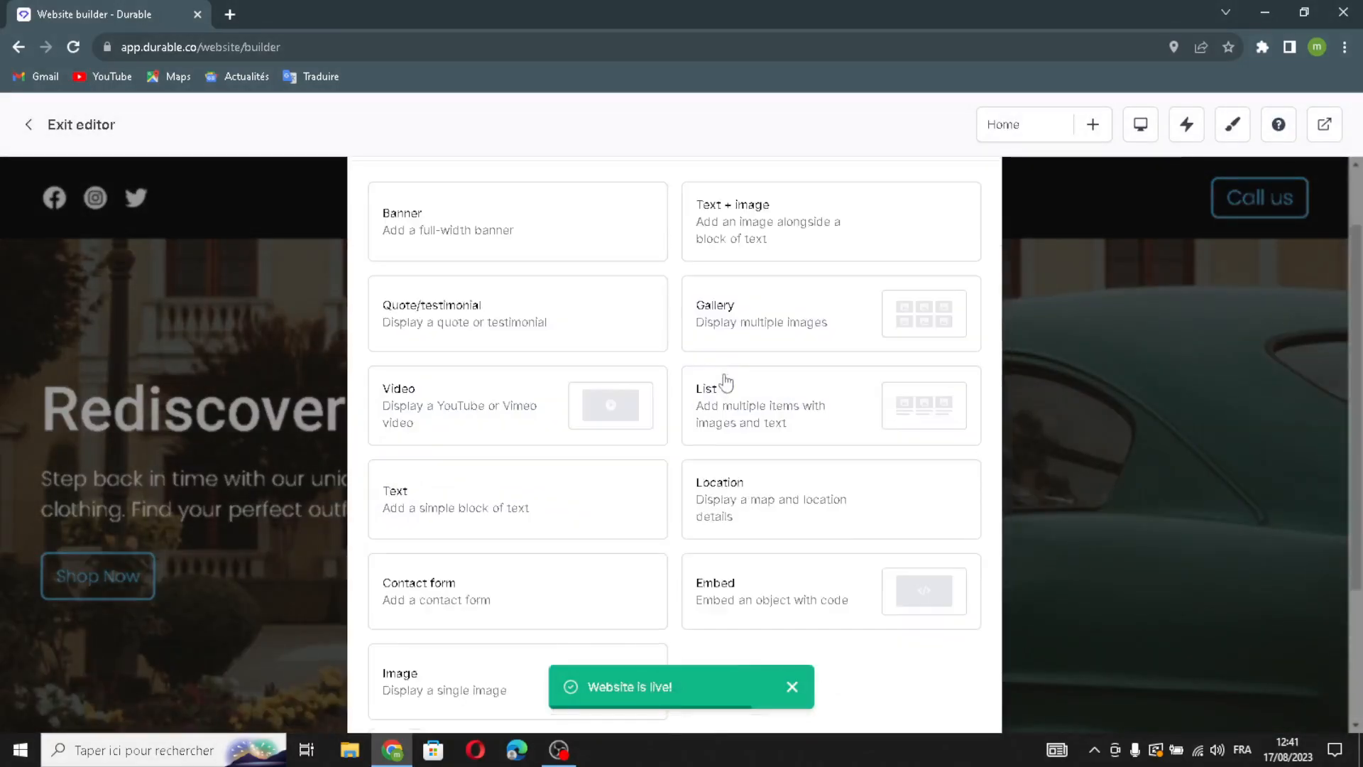
{"action": "scroll", "coordinate": [726, 380], "scroll_direction": "down", "scroll_amount": 3}
{"action": "scroll", "coordinate": [745, 411], "scroll_direction": "up", "scroll_amount": 5}
{"action": "scroll", "coordinate": [524, 335], "scroll_direction": "down", "scroll_amount": 1}
{"action": "scroll", "coordinate": [840, 338], "scroll_direction": "down", "scroll_amount": 2}
{"action": "scroll", "coordinate": [949, 250], "scroll_direction": "up", "scroll_amount": 5}
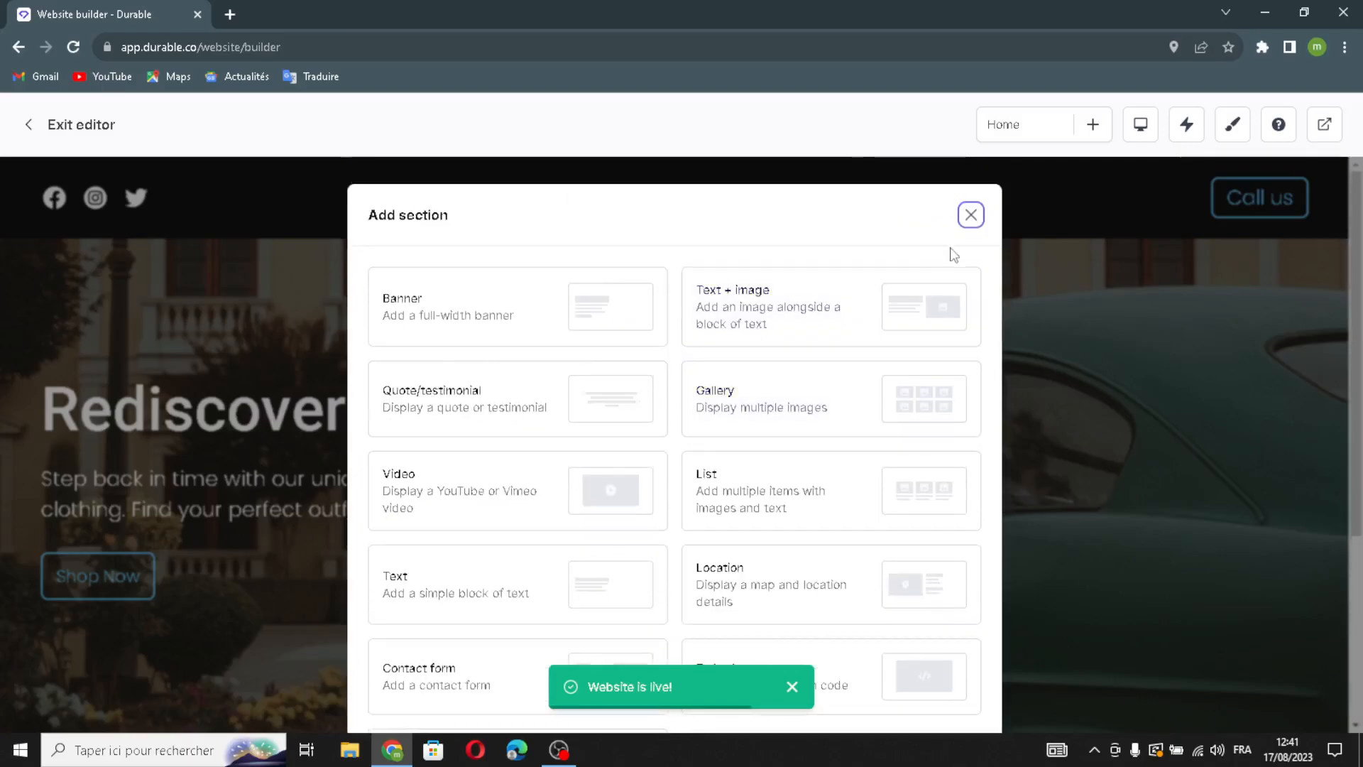
{"action": "left_click", "coordinate": [971, 216]}
Open the main banner for editing and regenerate both its heading and its subtext
{"action": "mouse_move", "coordinate": [867, 386]}
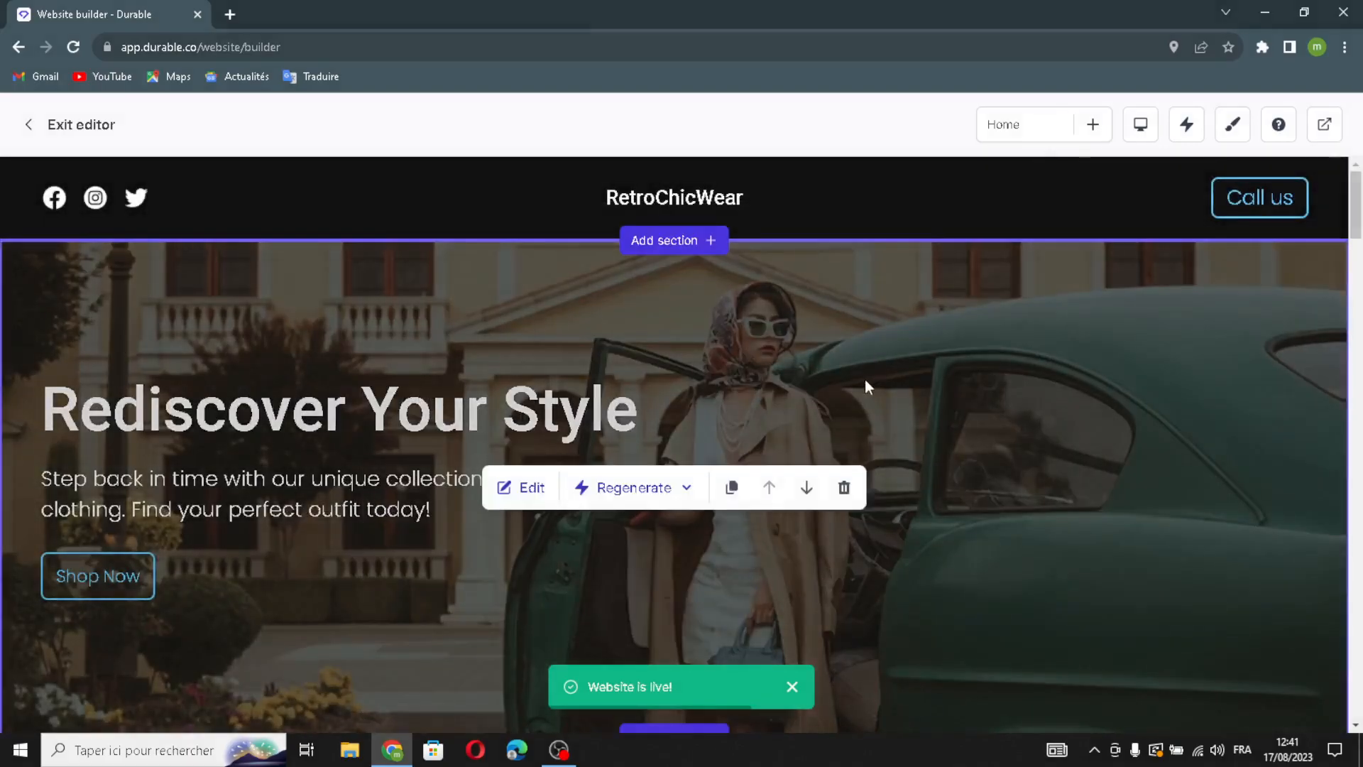
{"action": "left_click", "coordinate": [533, 499]}
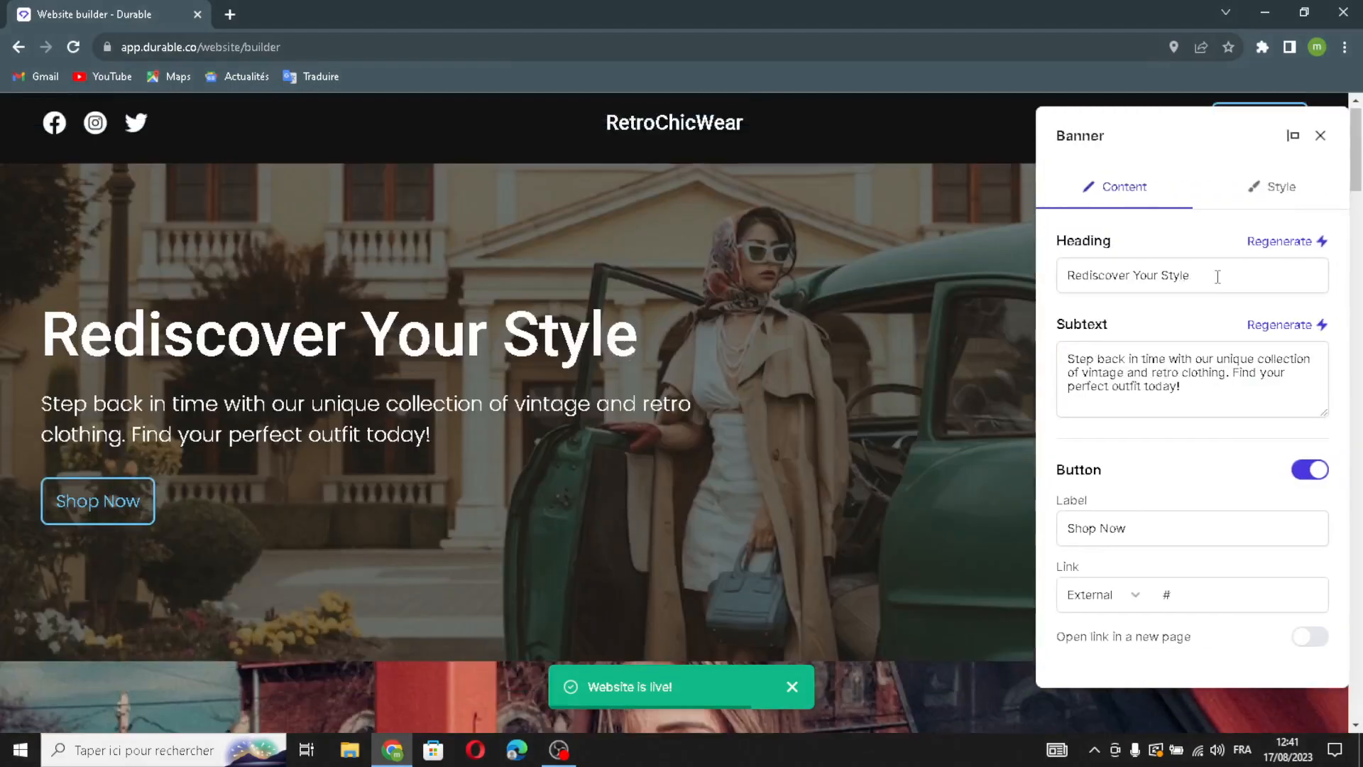
{"action": "left_click", "coordinate": [1207, 275]}
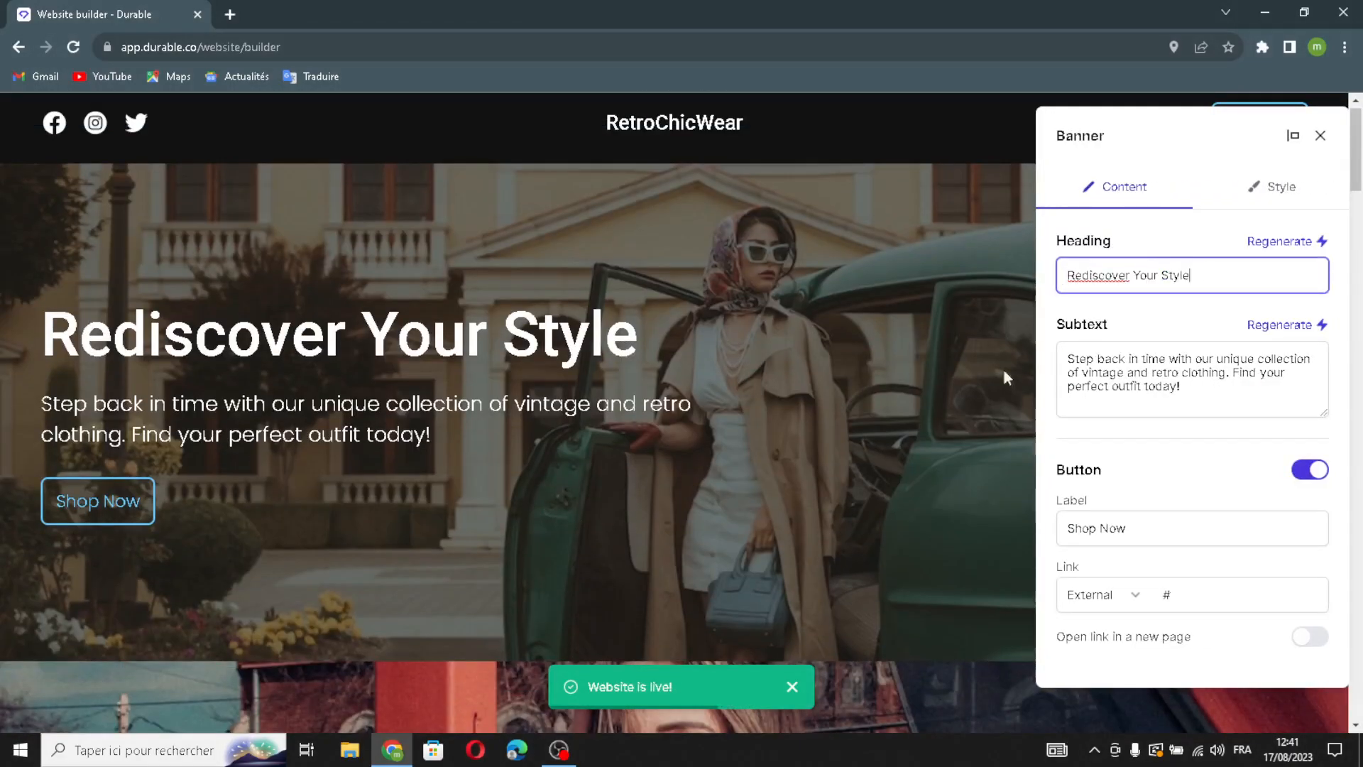
{"action": "left_click", "coordinate": [1321, 243]}
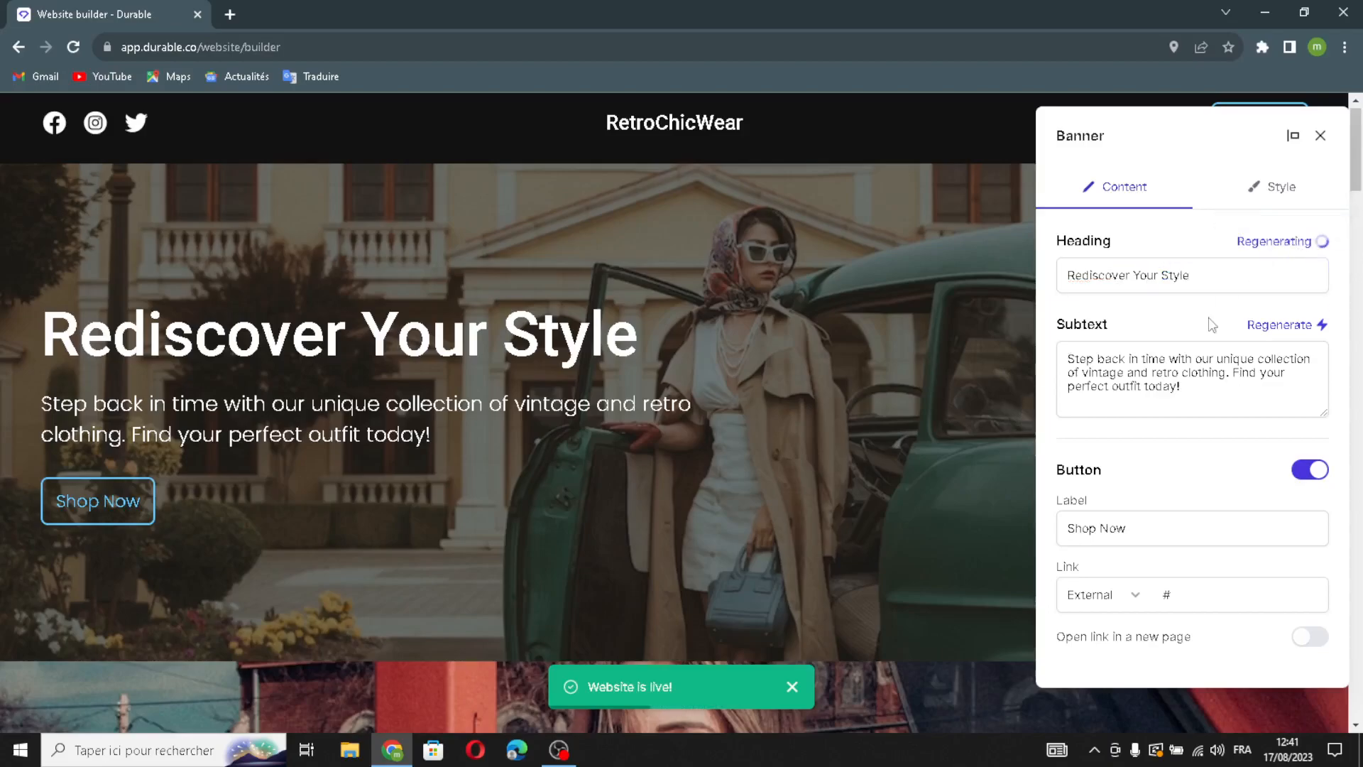
{"action": "left_click_drag", "start_coordinate": [1233, 402], "coordinate": [1268, 390]}
{"action": "left_click", "coordinate": [1276, 327]}
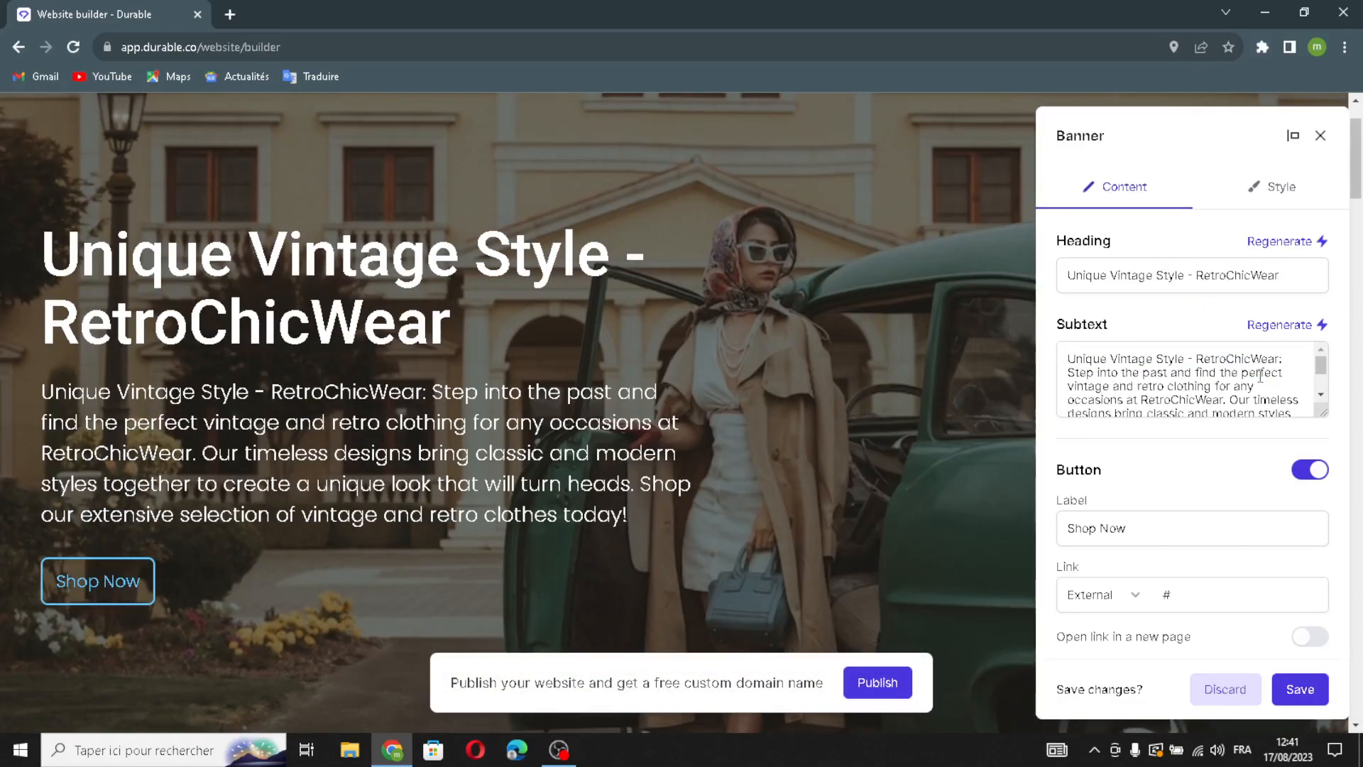
Check the banner button's label and link fields and save the banner changes
{"action": "left_click", "coordinate": [1162, 534]}
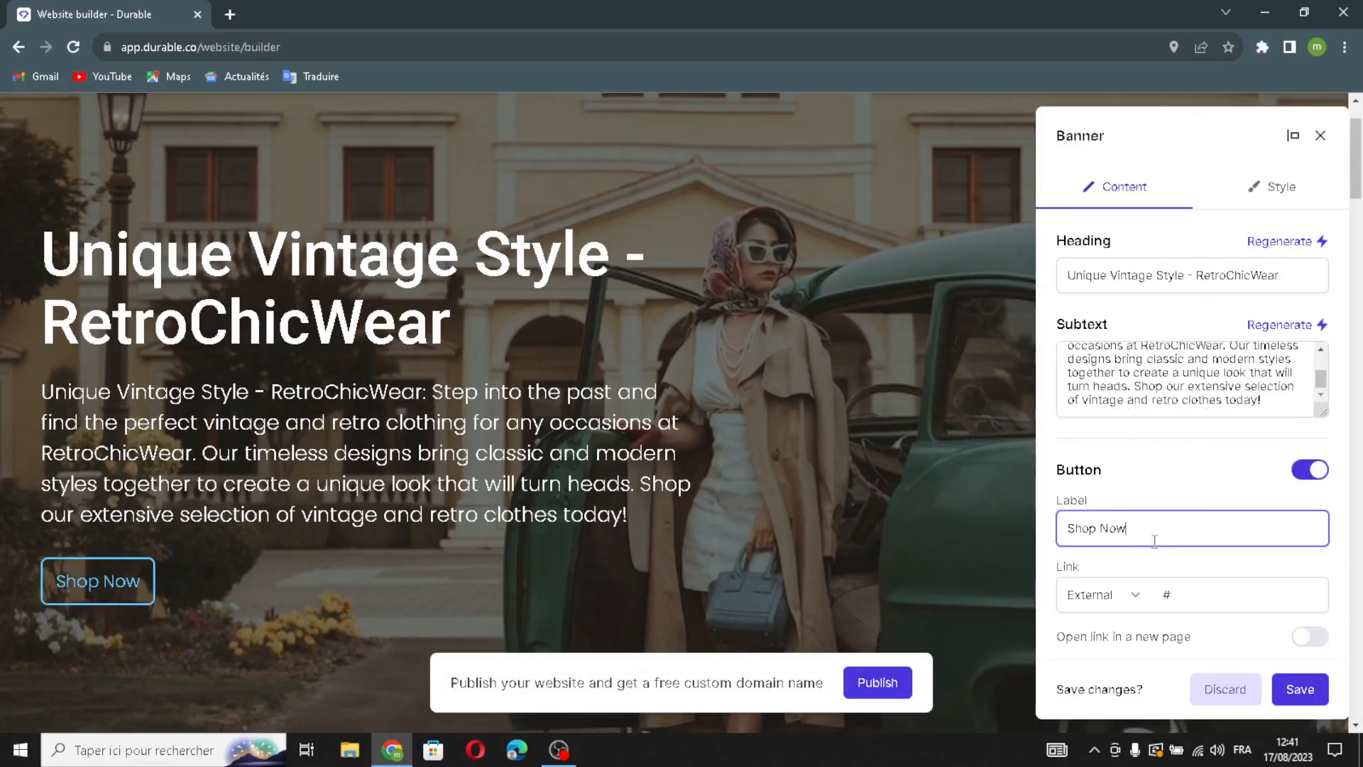
{"action": "left_click", "coordinate": [1234, 602]}
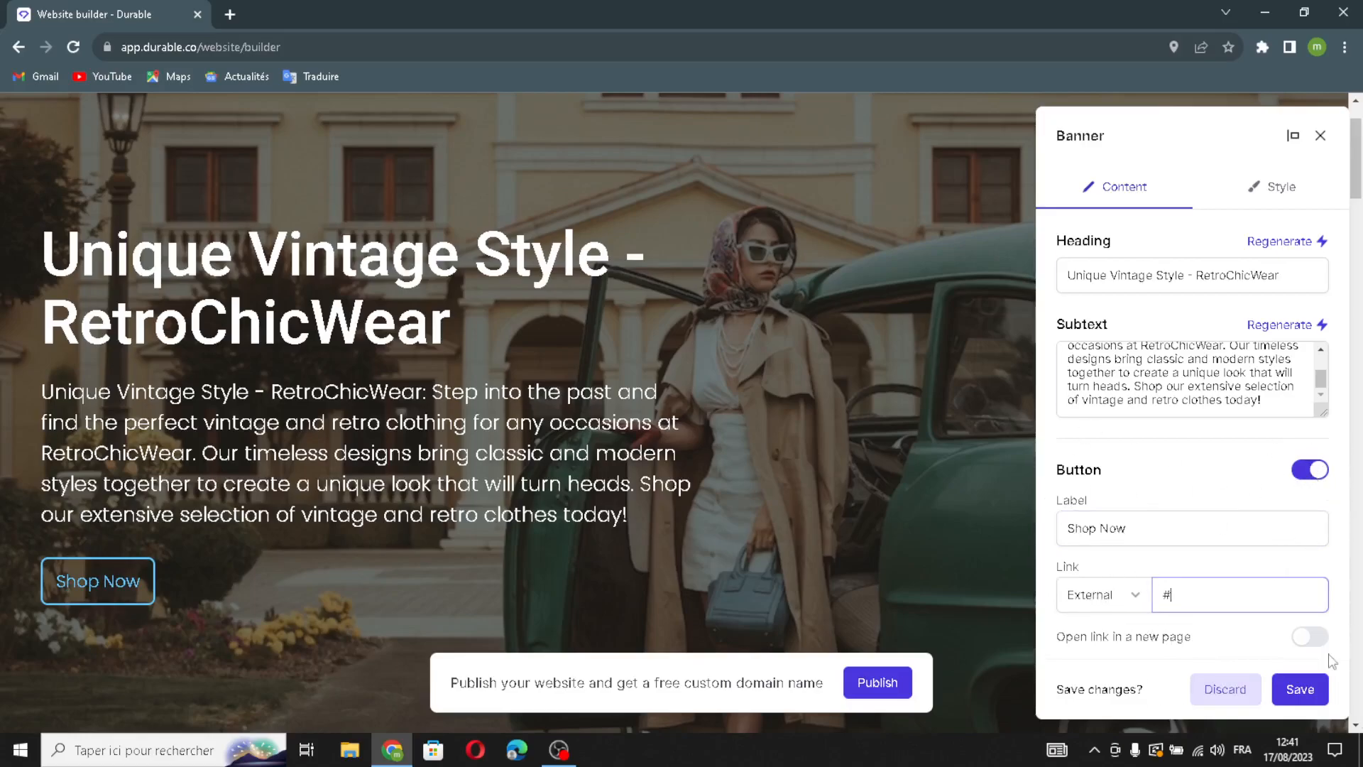
{"action": "left_click", "coordinate": [1302, 688]}
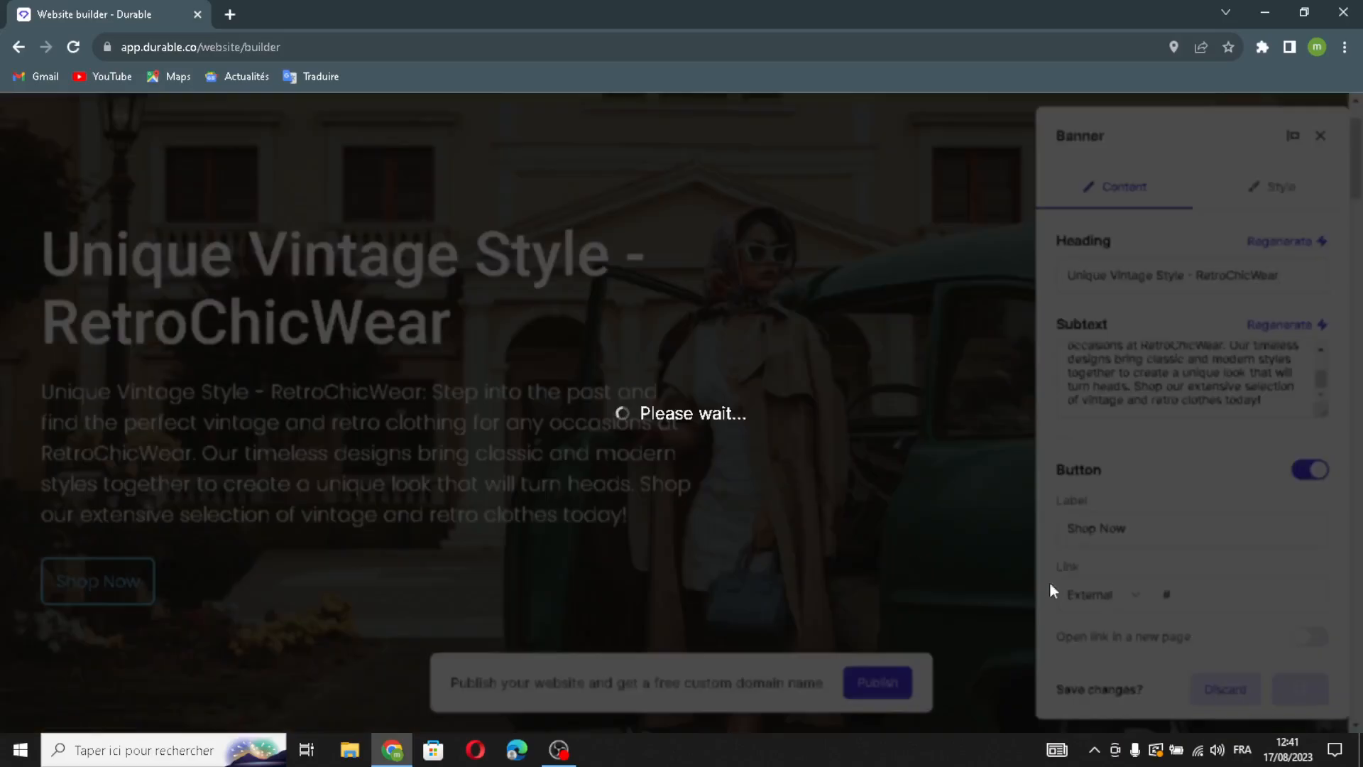
Regenerate the picture of the full-width image section below the banner and save the change
{"action": "scroll", "coordinate": [826, 465], "scroll_direction": "down", "scroll_amount": 5}
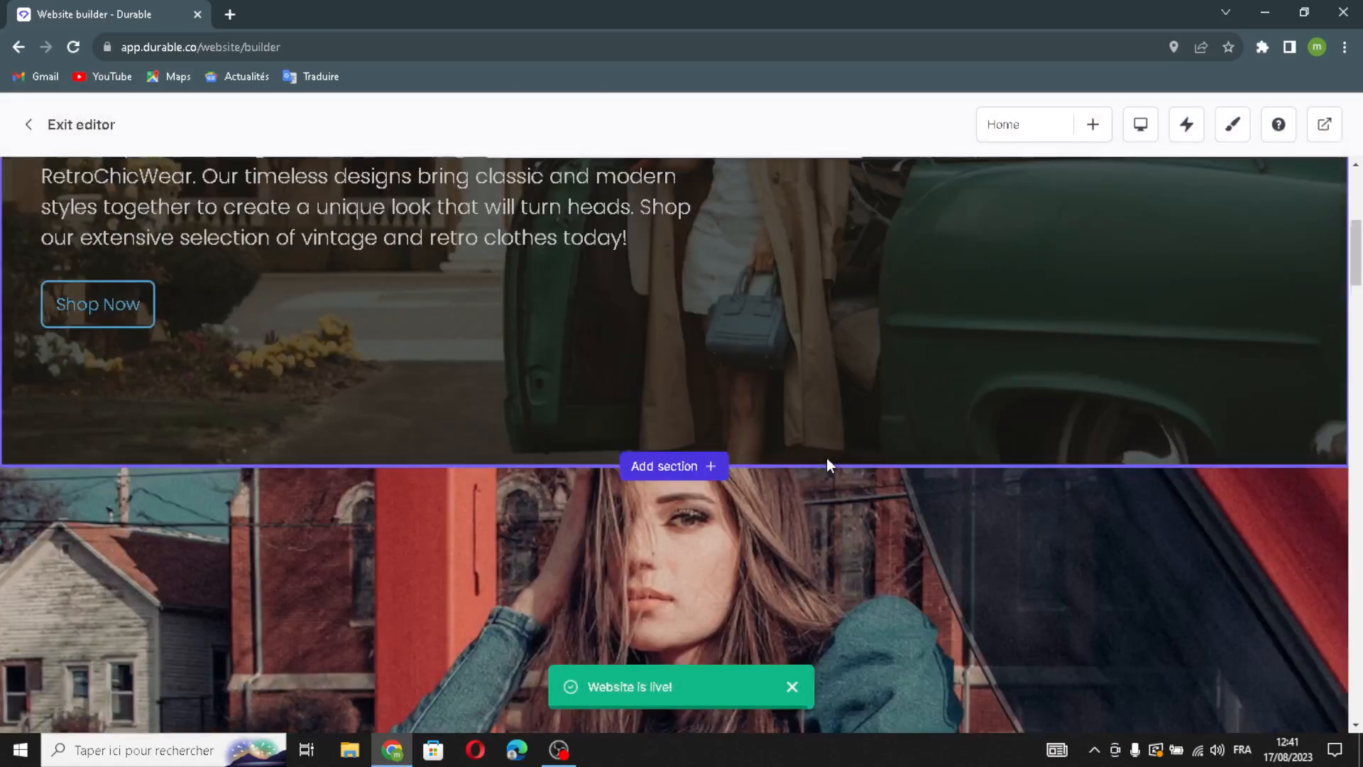
{"action": "scroll", "coordinate": [826, 462], "scroll_direction": "down", "scroll_amount": 7}
{"action": "scroll", "coordinate": [526, 422], "scroll_direction": "up", "scroll_amount": 2}
{"action": "mouse_move", "coordinate": [526, 423]}
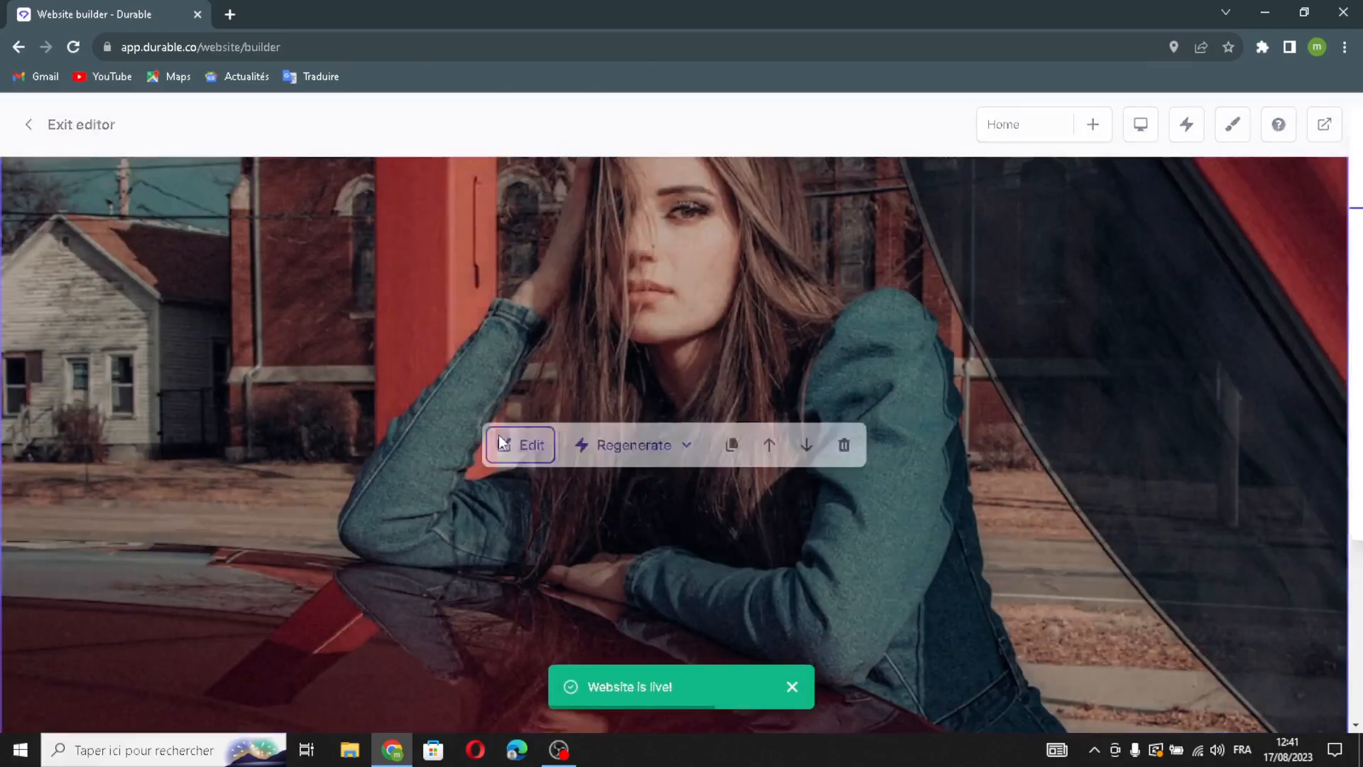
{"action": "left_click", "coordinate": [501, 438]}
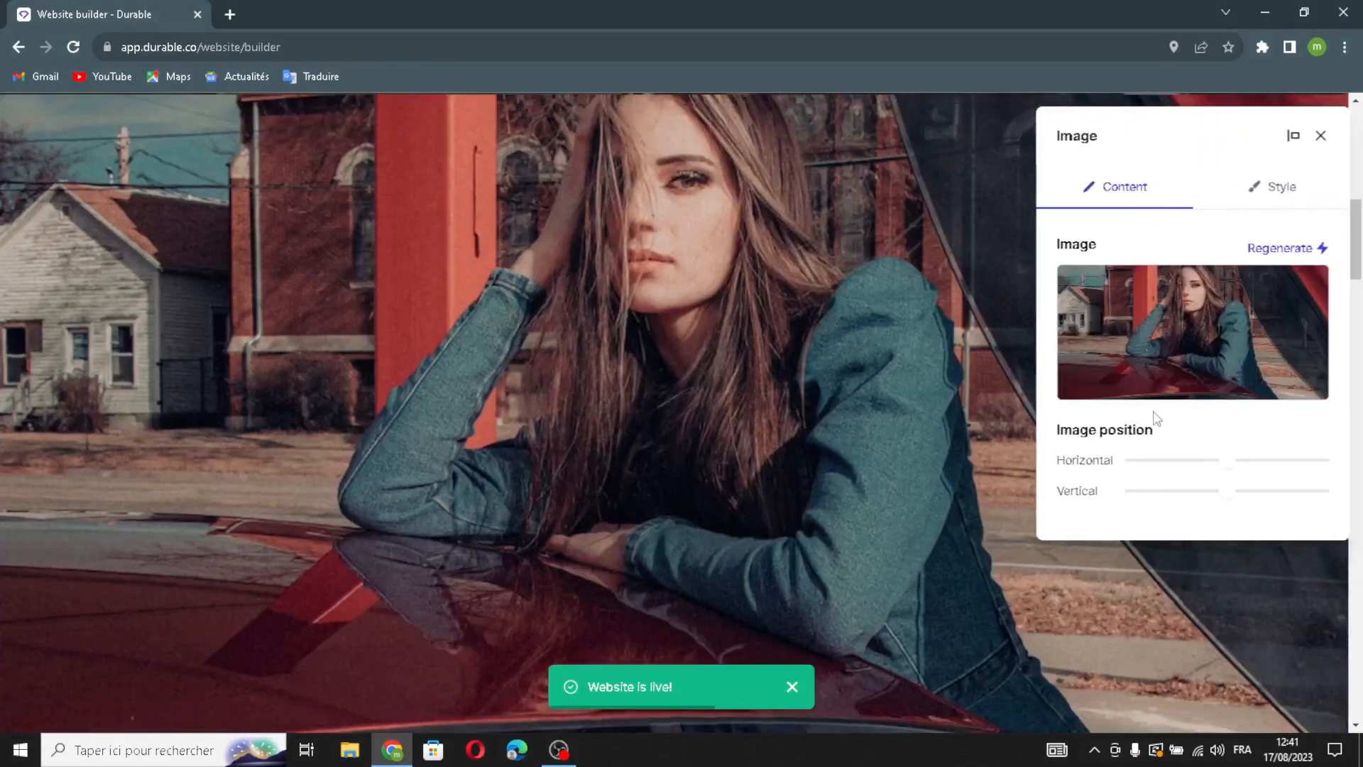
{"action": "left_click", "coordinate": [1255, 250]}
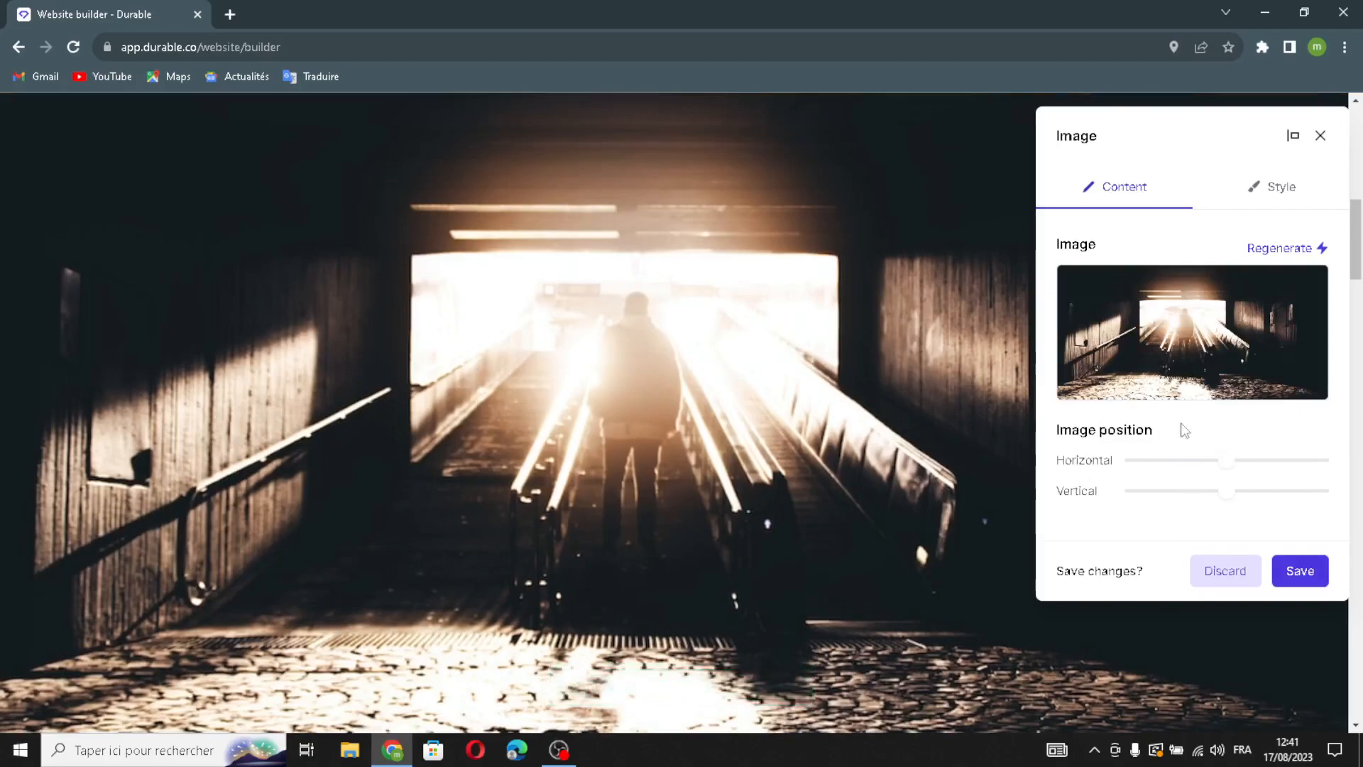
{"action": "left_click", "coordinate": [1298, 572]}
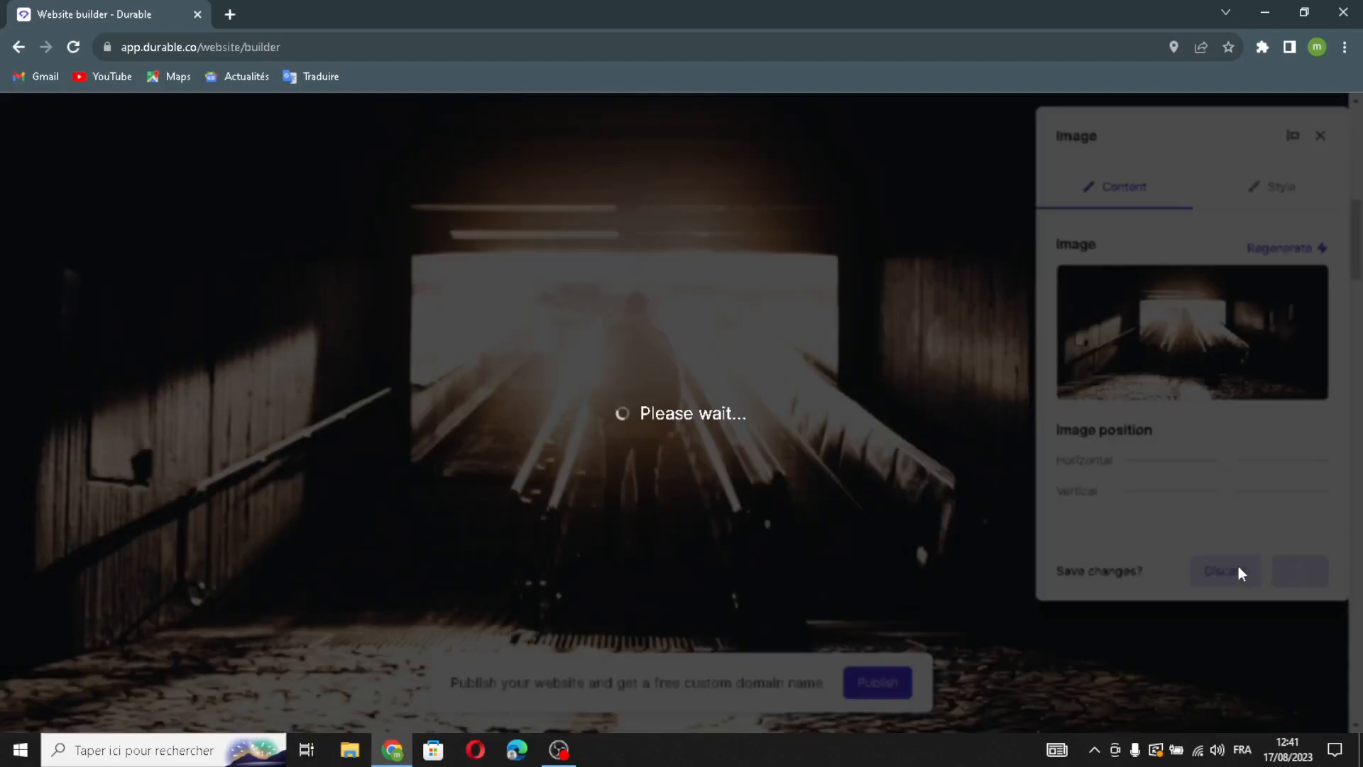
Open the About us text section, review its content and style settings, and close it without changes
{"action": "scroll", "coordinate": [1067, 473], "scroll_direction": "down", "scroll_amount": 5}
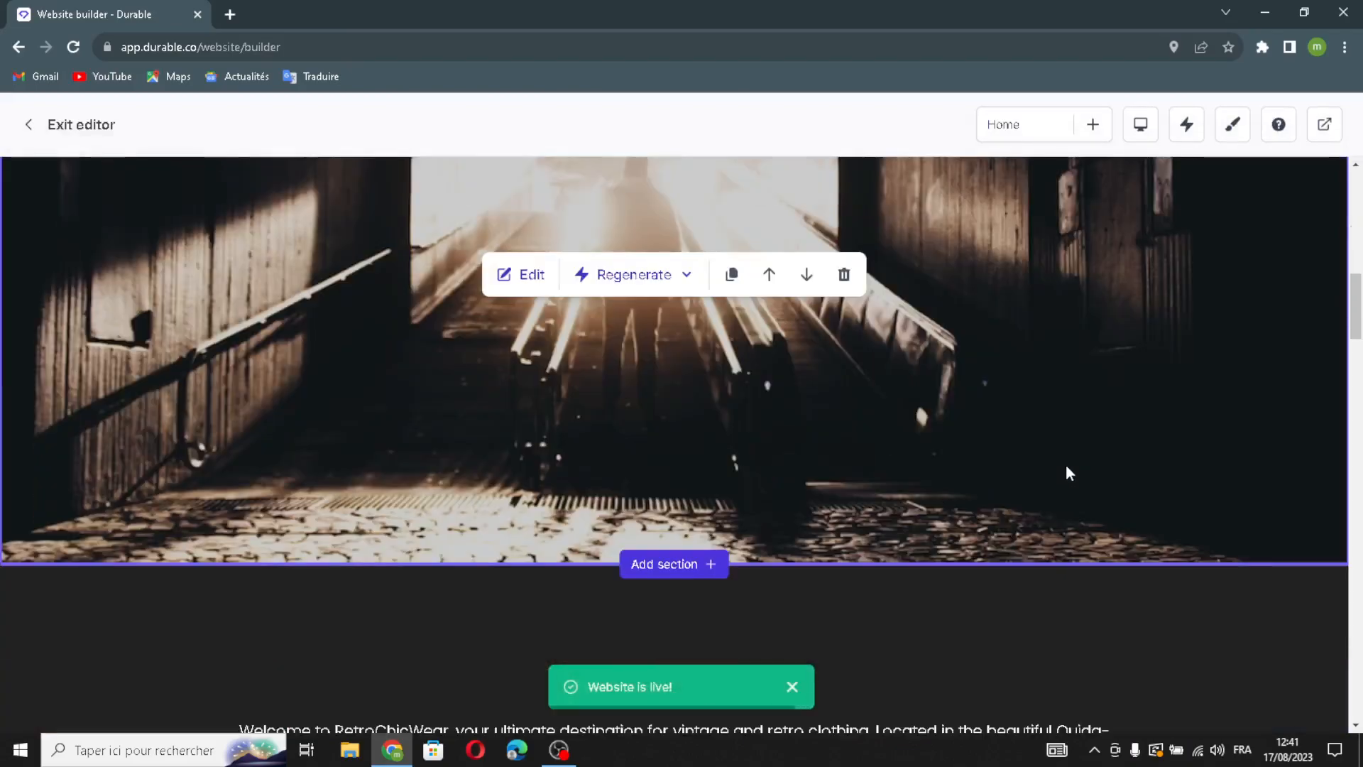
{"action": "scroll", "coordinate": [1066, 468], "scroll_direction": "down", "scroll_amount": 3}
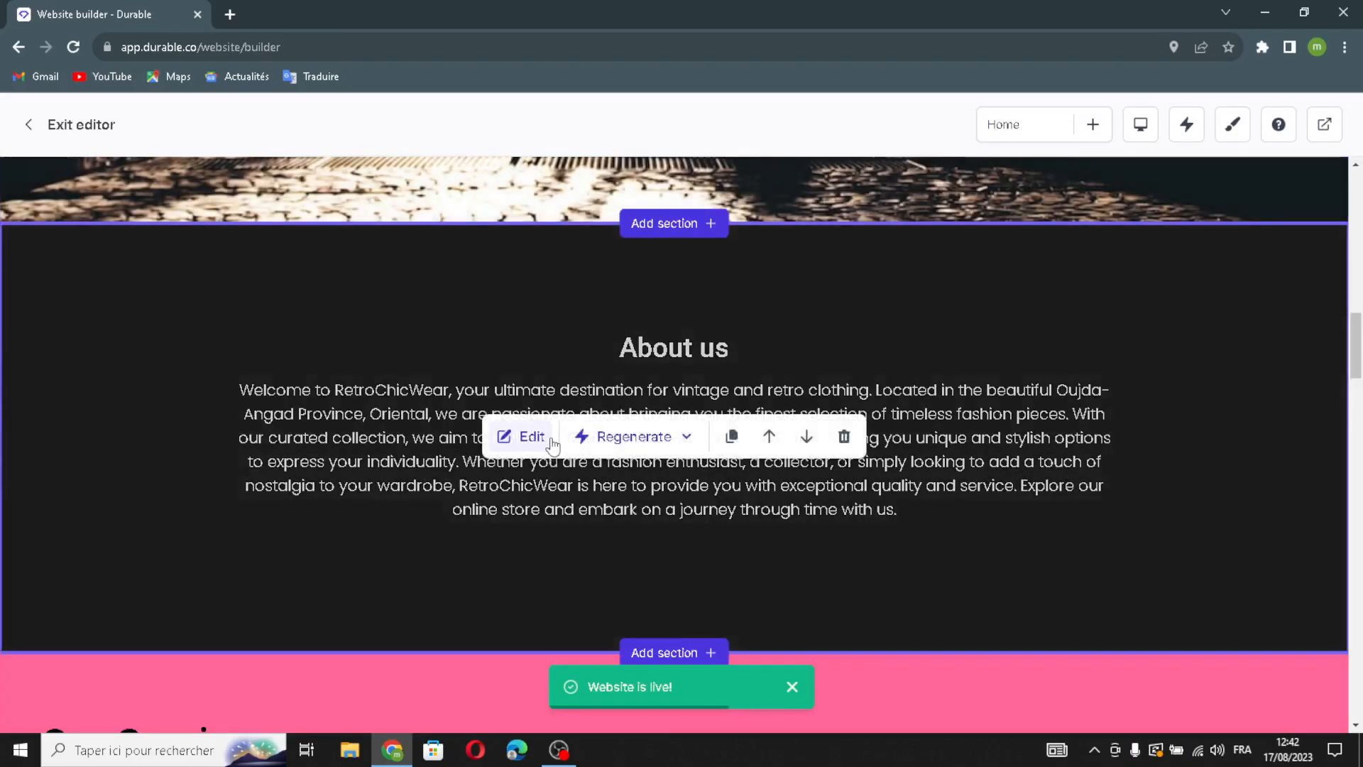
{"action": "left_click", "coordinate": [557, 436]}
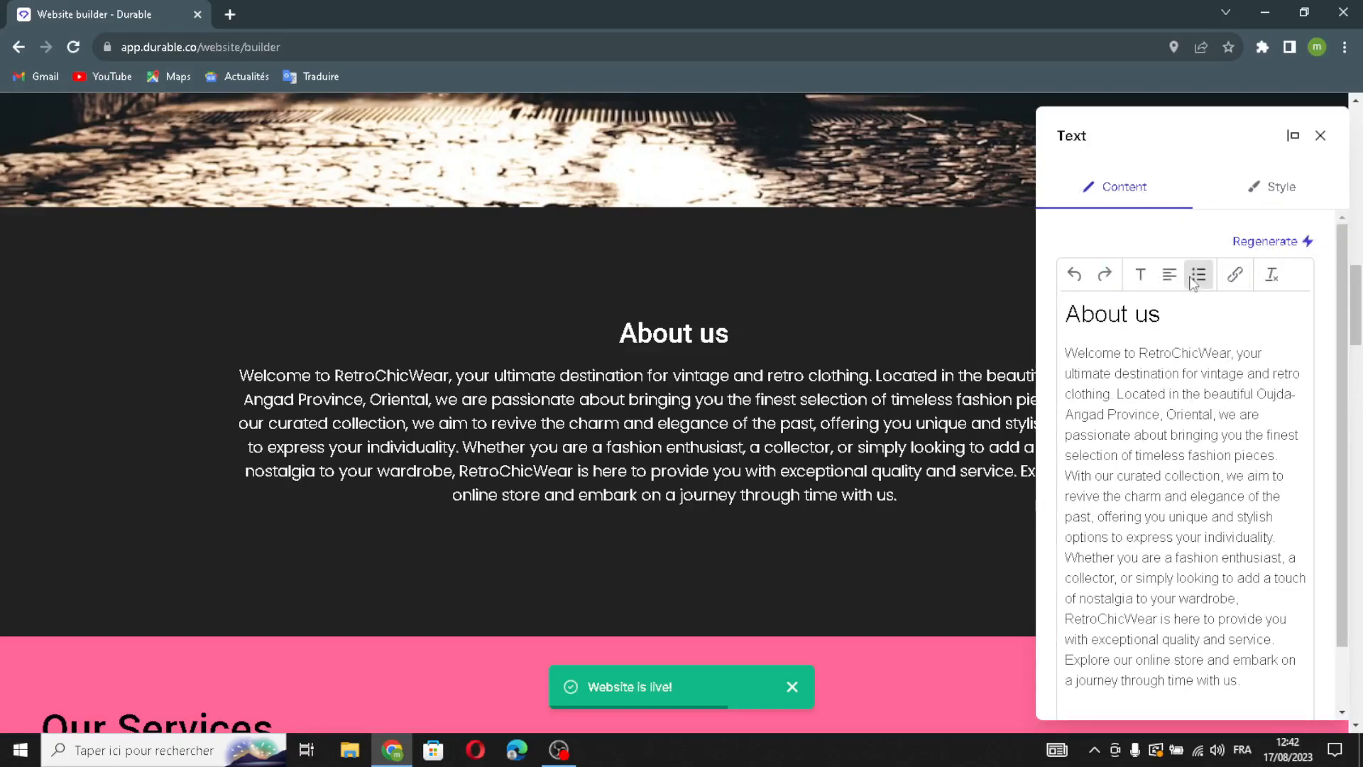
{"action": "left_click", "coordinate": [1274, 188]}
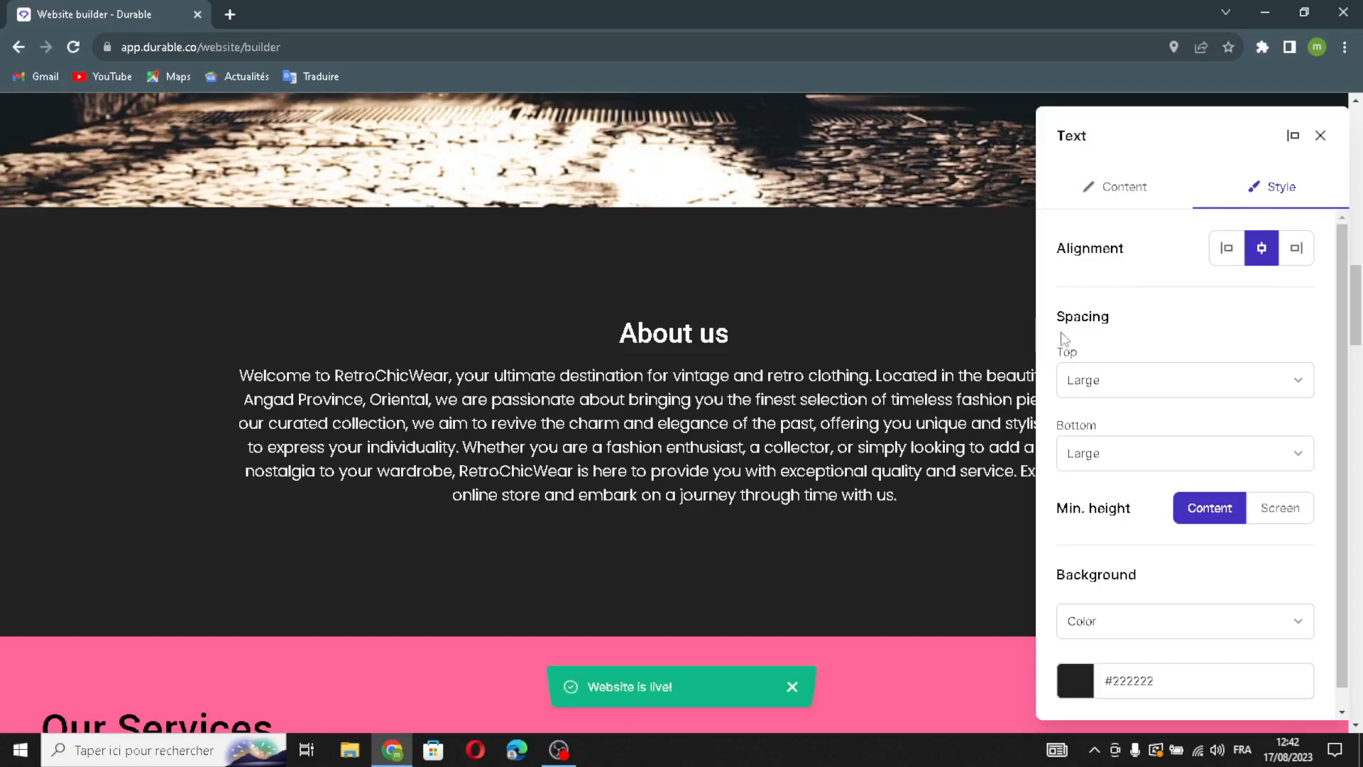
{"action": "scroll", "coordinate": [1168, 454], "scroll_direction": "down", "scroll_amount": 1}
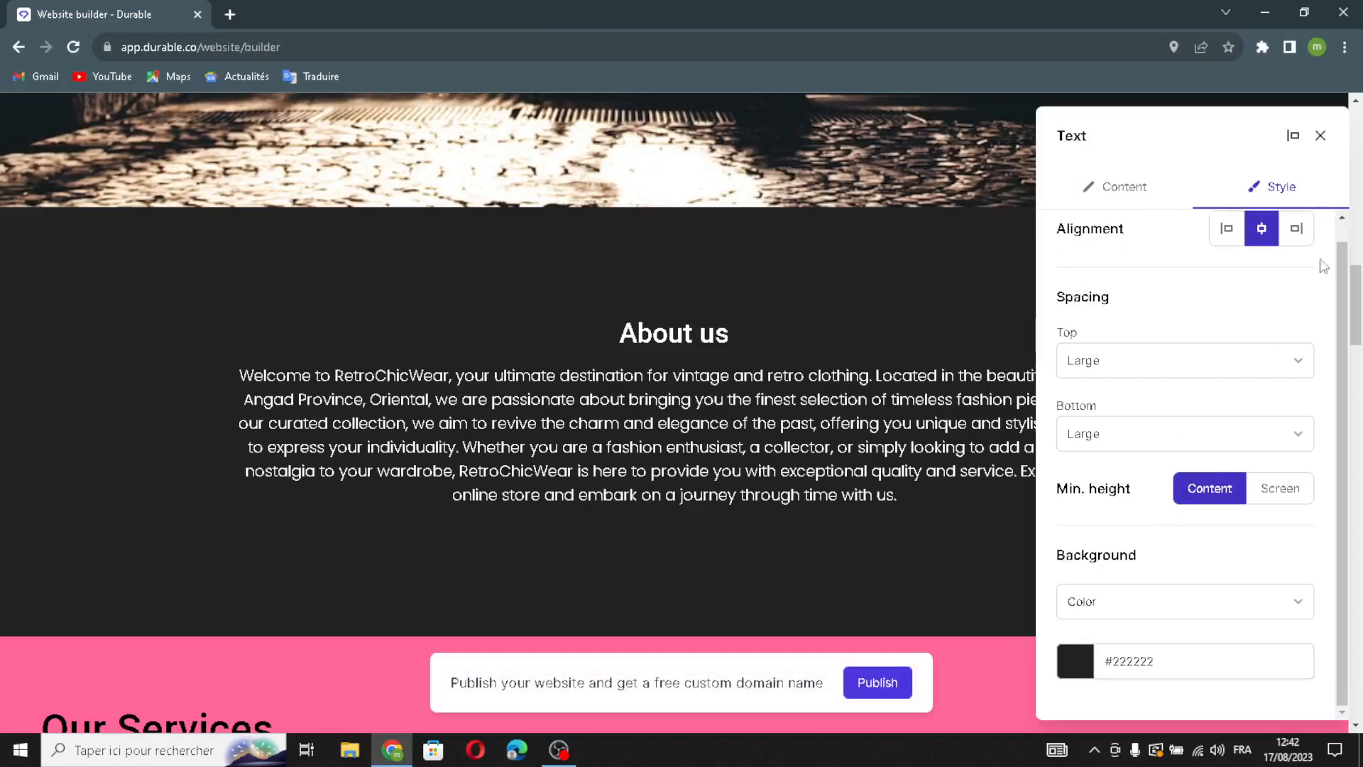
{"action": "scroll", "coordinate": [1314, 242], "scroll_direction": "up", "scroll_amount": 1}
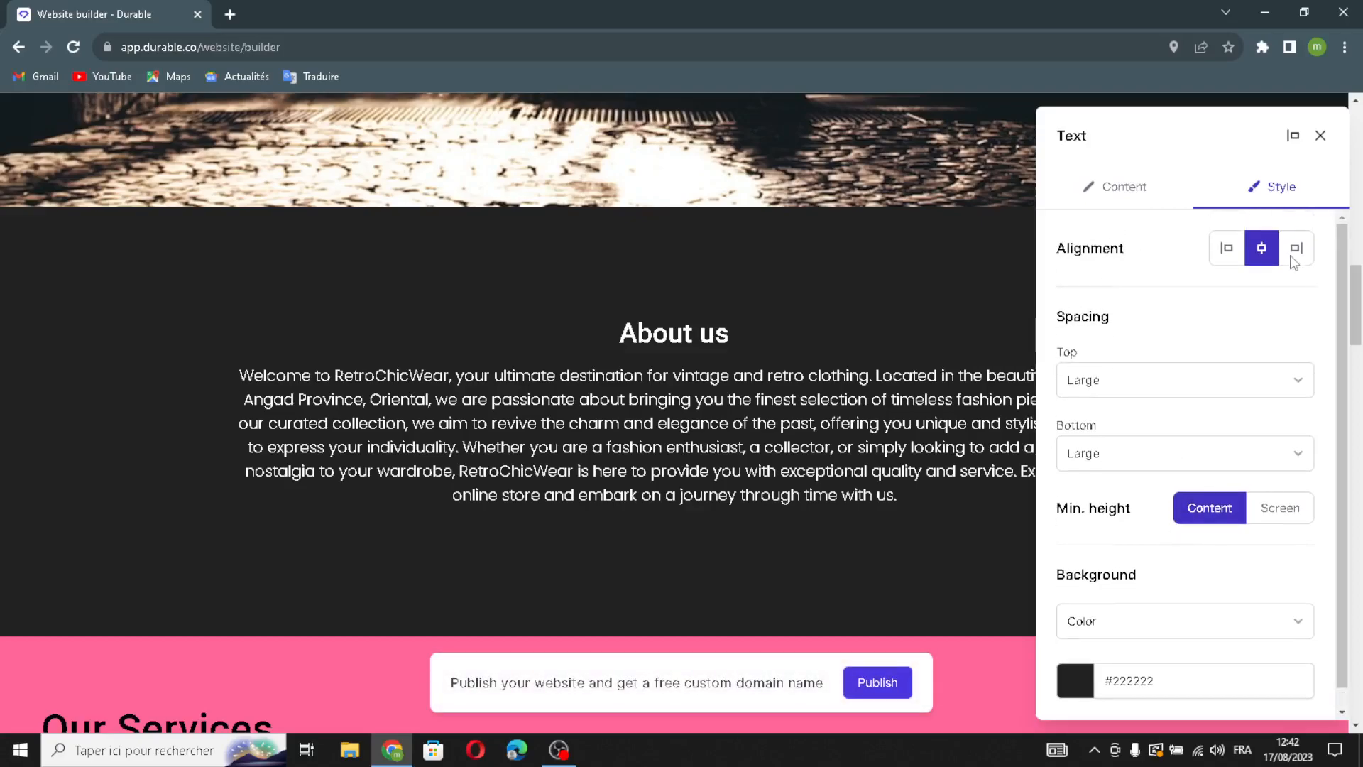
{"action": "left_click", "coordinate": [1320, 136]}
Open the Our Services list section for editing and review its heading, display options and list items
{"action": "scroll", "coordinate": [912, 376], "scroll_direction": "down", "scroll_amount": 3}
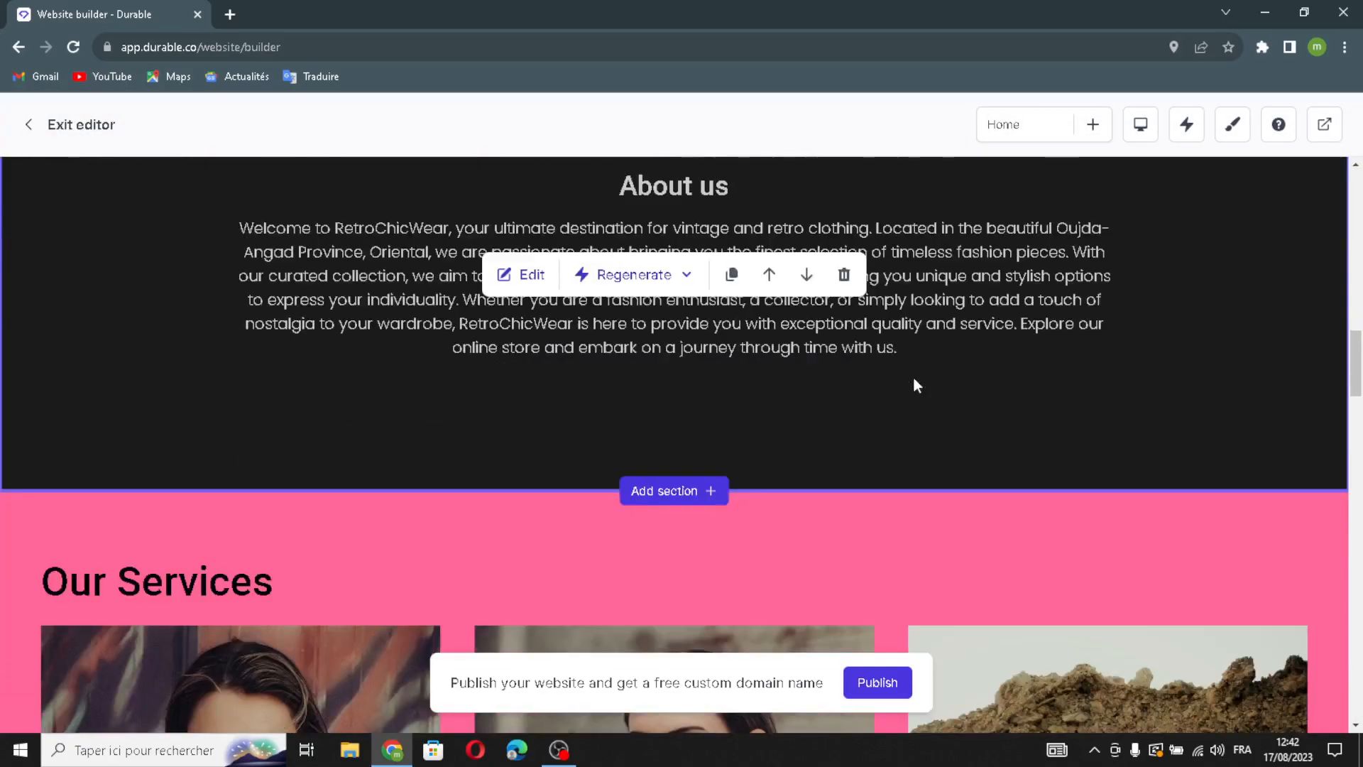
{"action": "scroll", "coordinate": [913, 376], "scroll_direction": "down", "scroll_amount": 10}
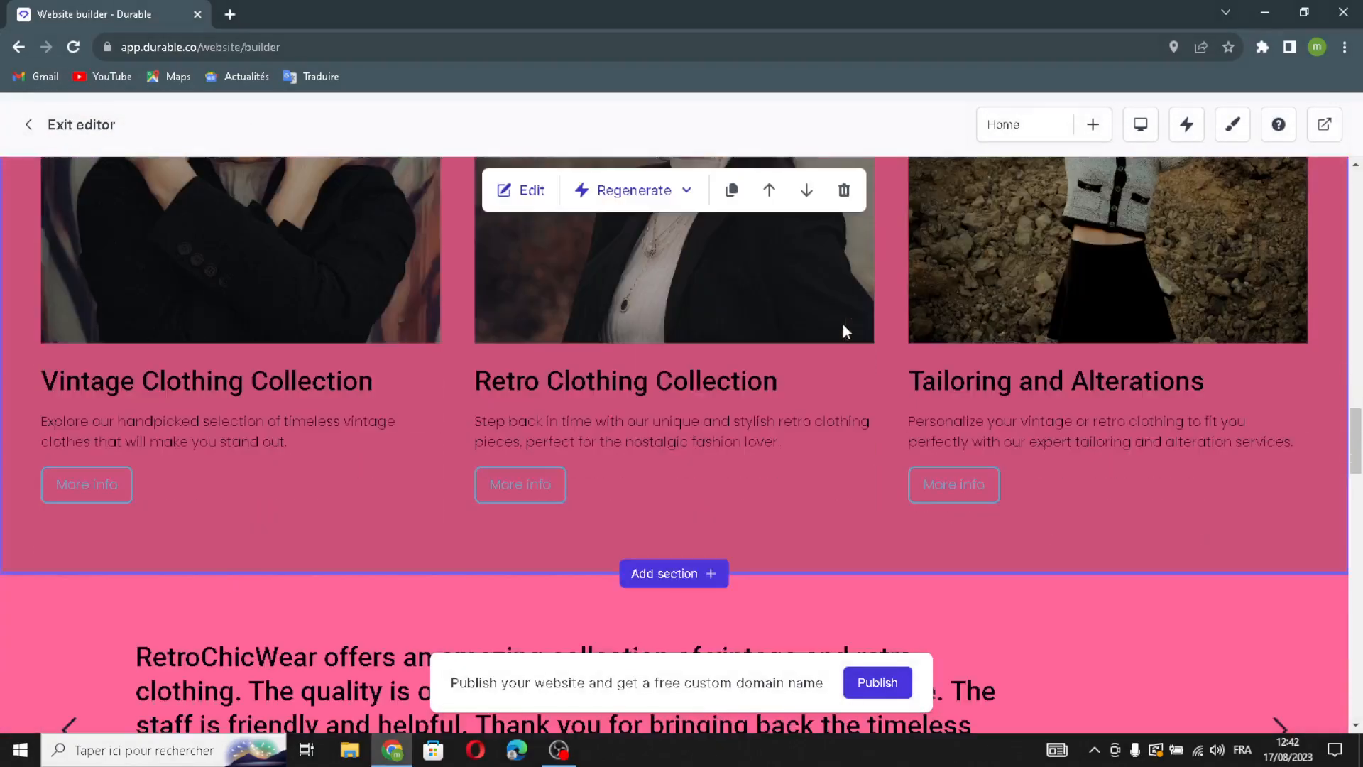
{"action": "scroll", "coordinate": [842, 324], "scroll_direction": "up", "scroll_amount": 2}
{"action": "left_click", "coordinate": [539, 363]}
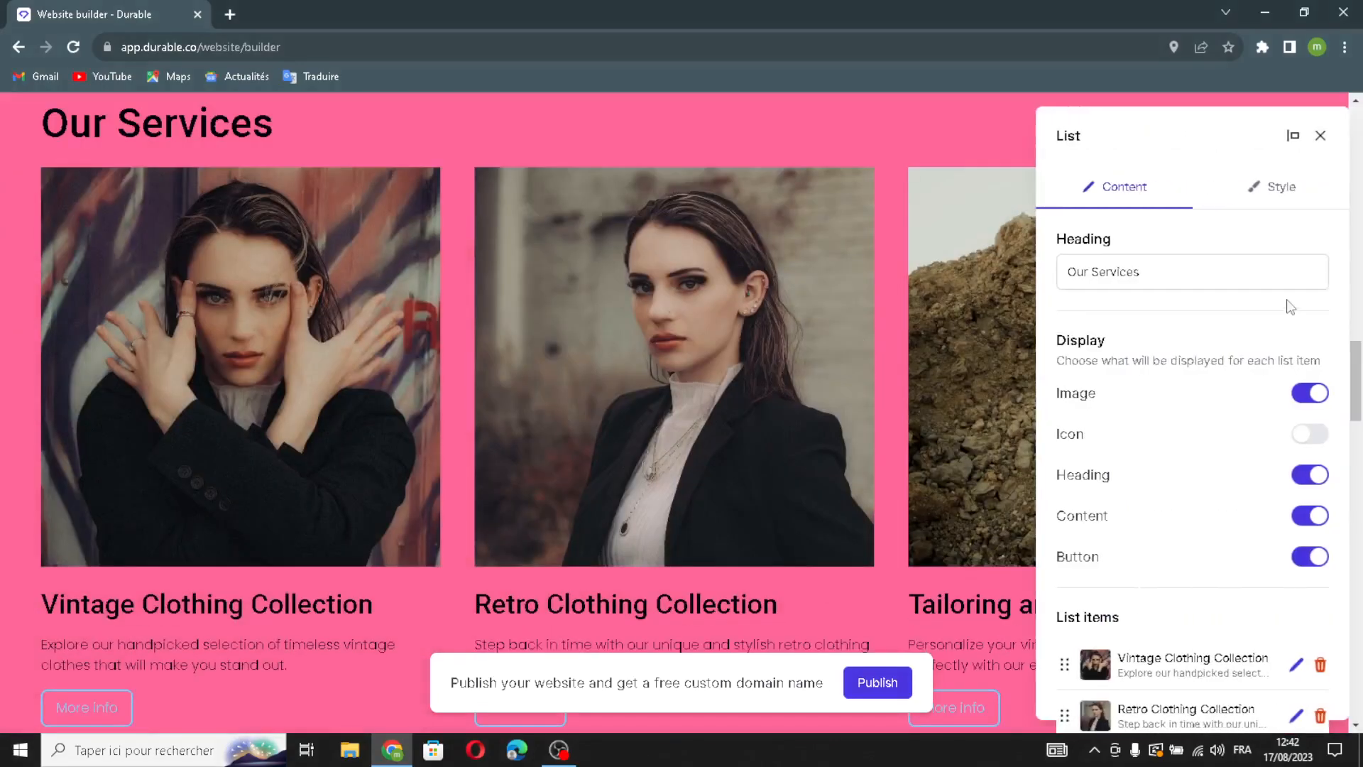
{"action": "left_click", "coordinate": [1238, 275]}
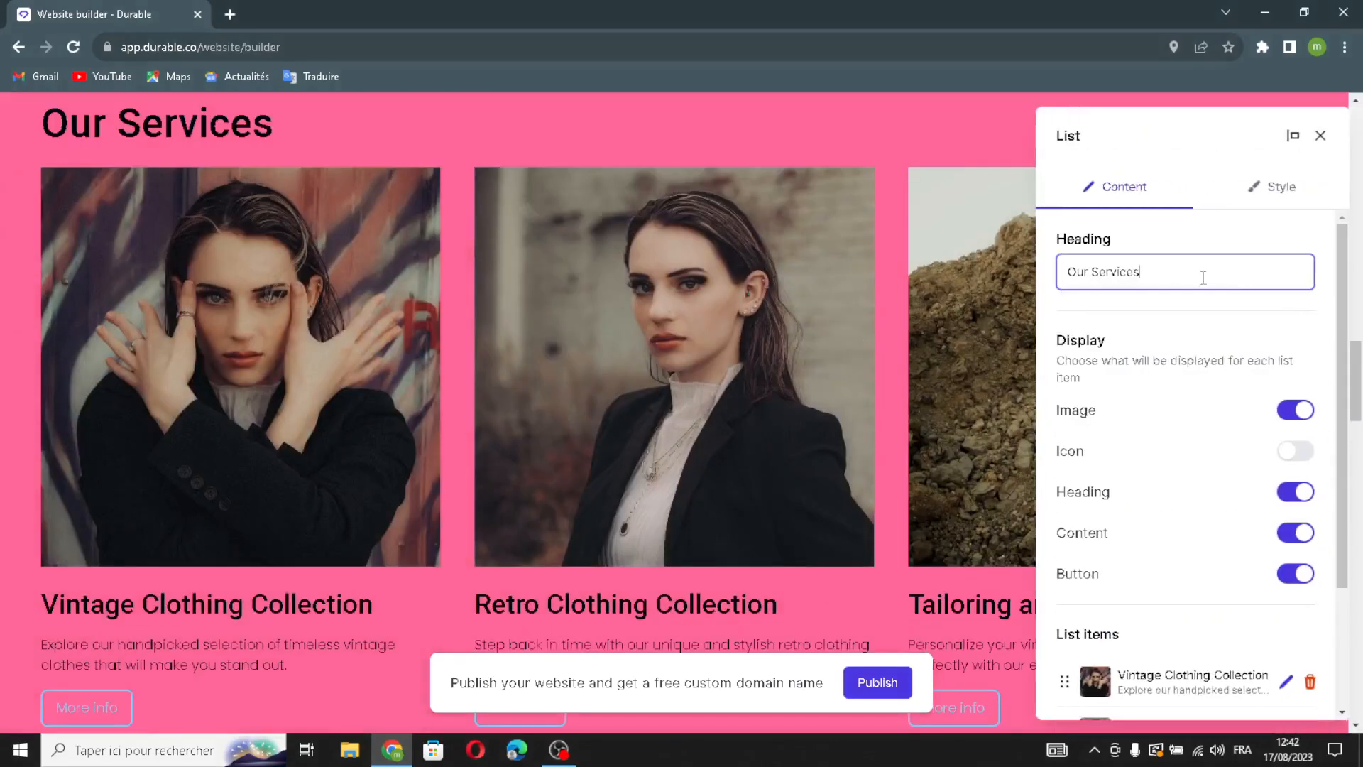
{"action": "triple_click", "coordinate": [1093, 272]}
{"action": "left_click", "coordinate": [1234, 280]}
{"action": "scroll", "coordinate": [1147, 504], "scroll_direction": "down", "scroll_amount": 2}
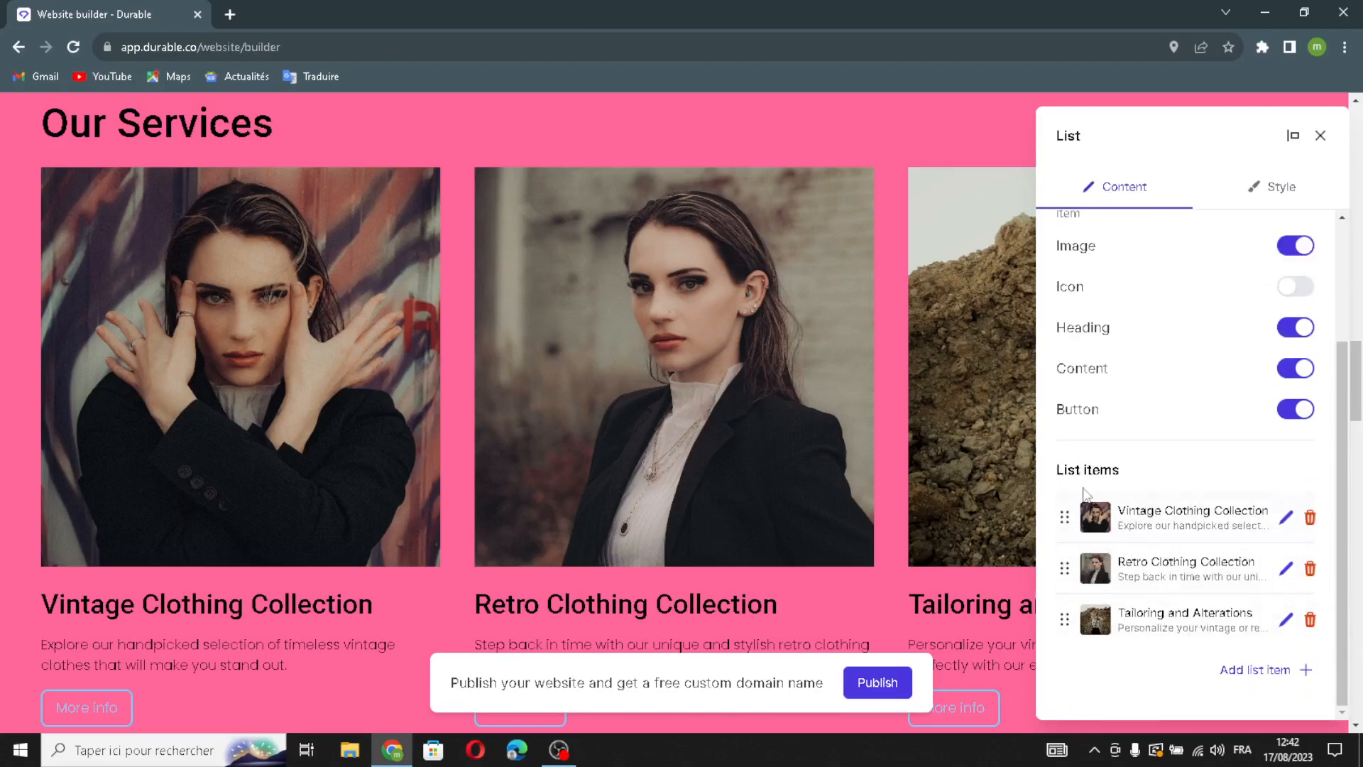
Add a new list item to Our Services and generate its image, title and content with AI
{"action": "left_click", "coordinate": [1258, 670]}
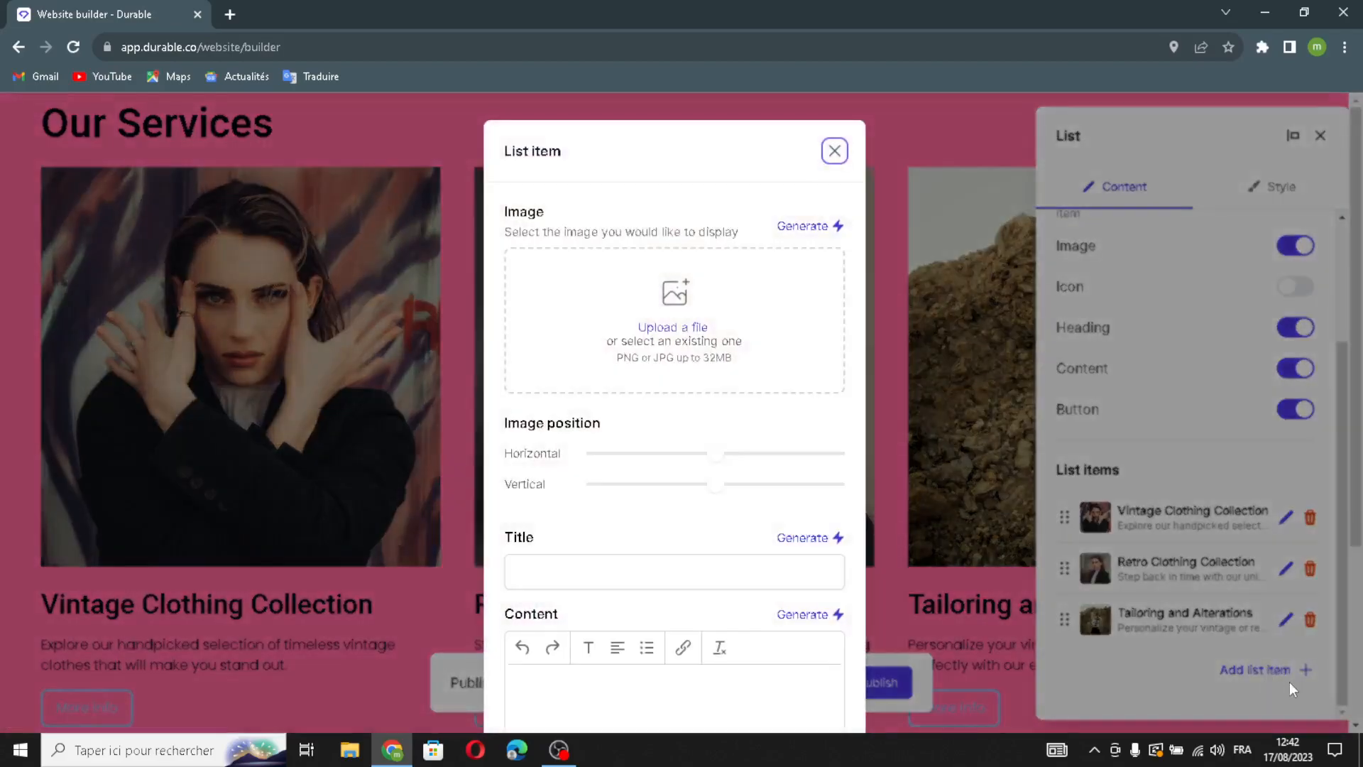
{"action": "left_click", "coordinate": [828, 228]}
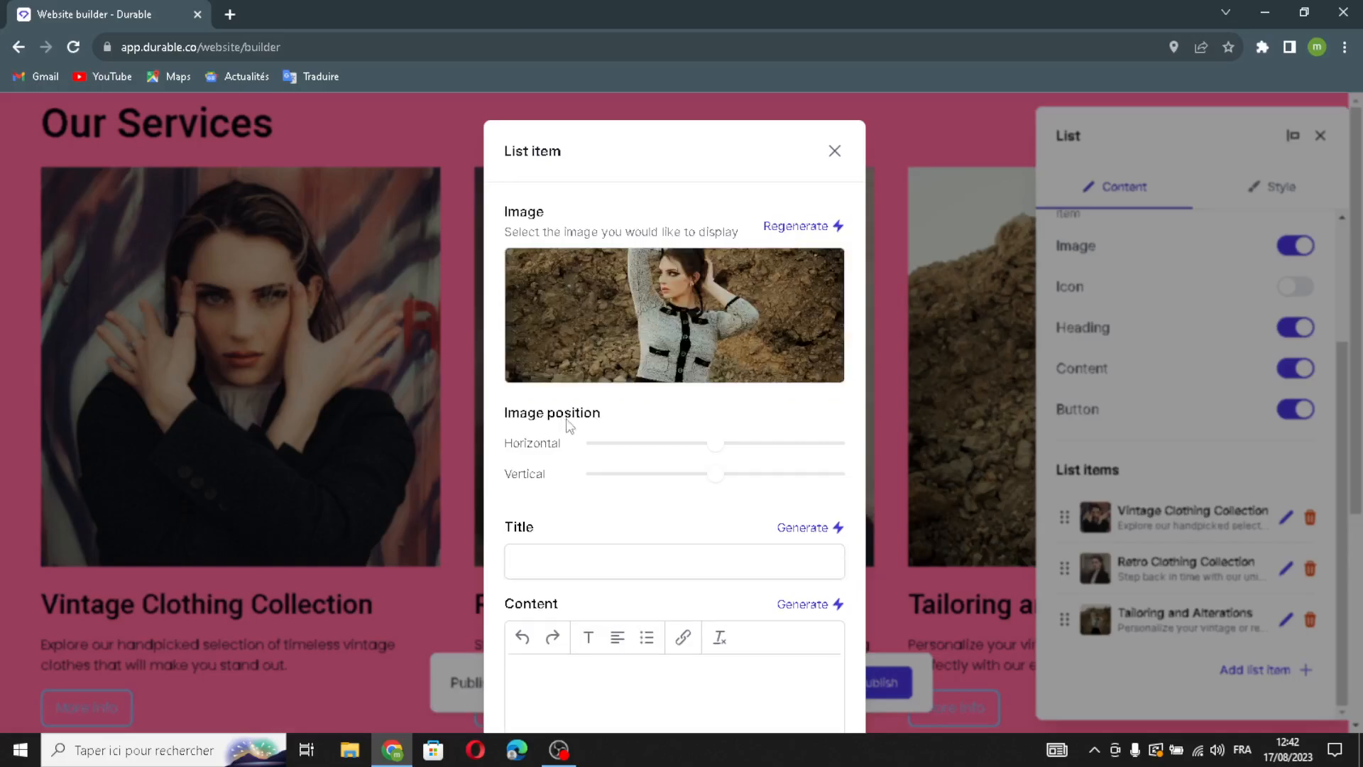
{"action": "scroll", "coordinate": [729, 486], "scroll_direction": "down", "scroll_amount": 1}
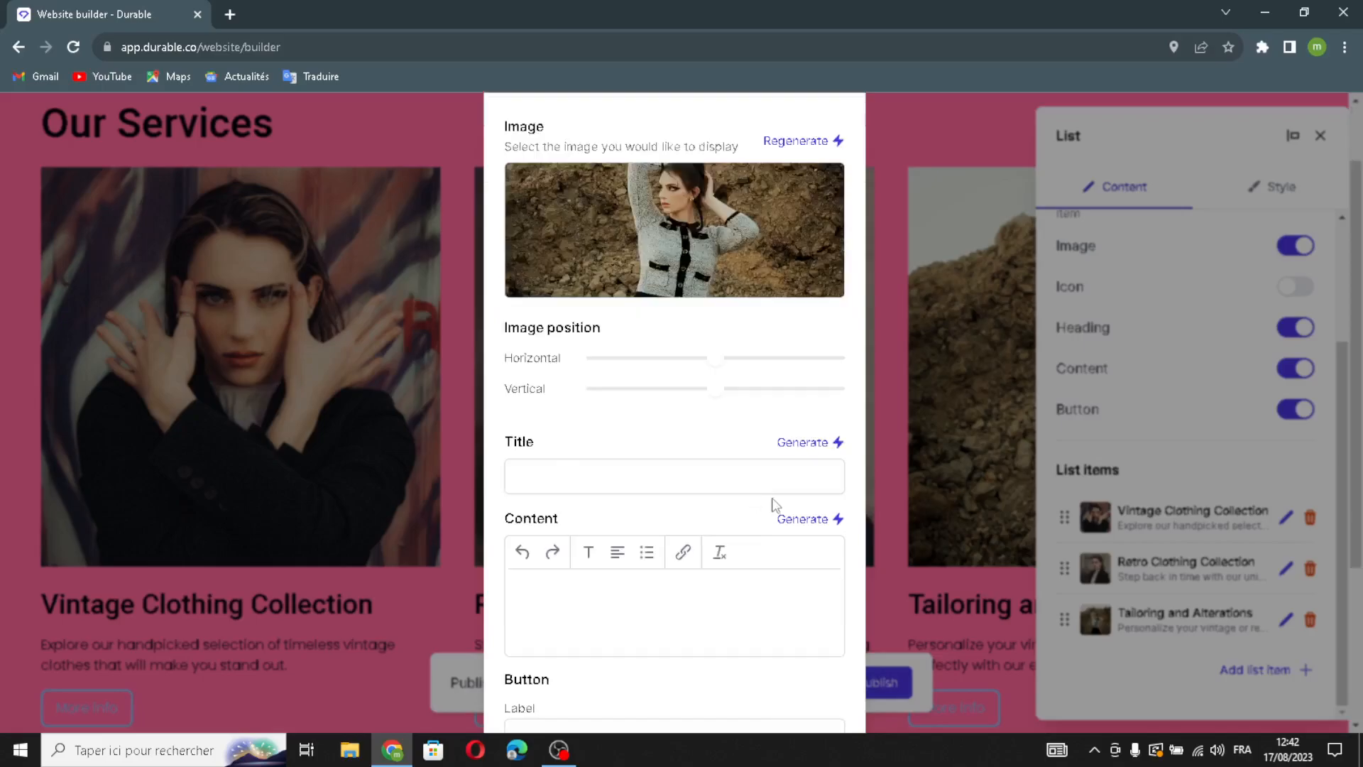
{"action": "left_click", "coordinate": [815, 442]}
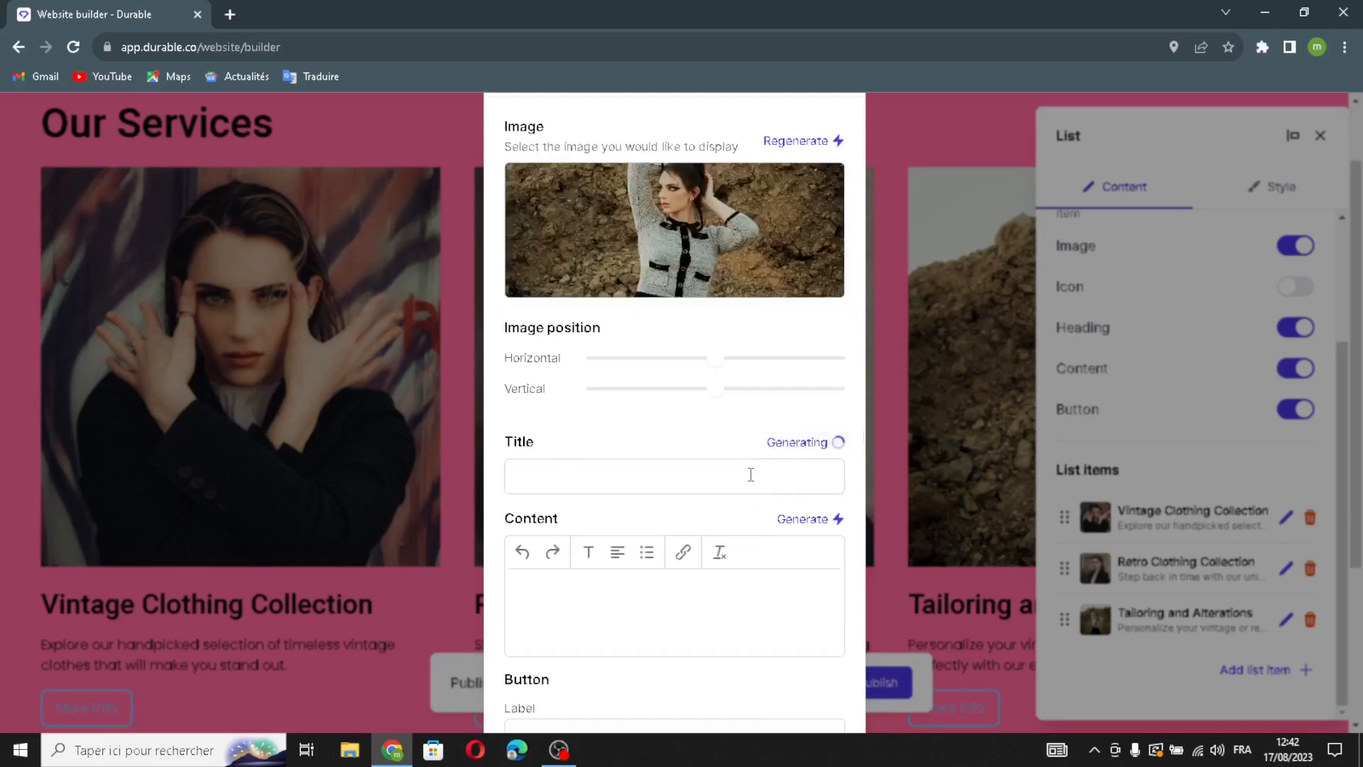
{"action": "left_click", "coordinate": [808, 529]}
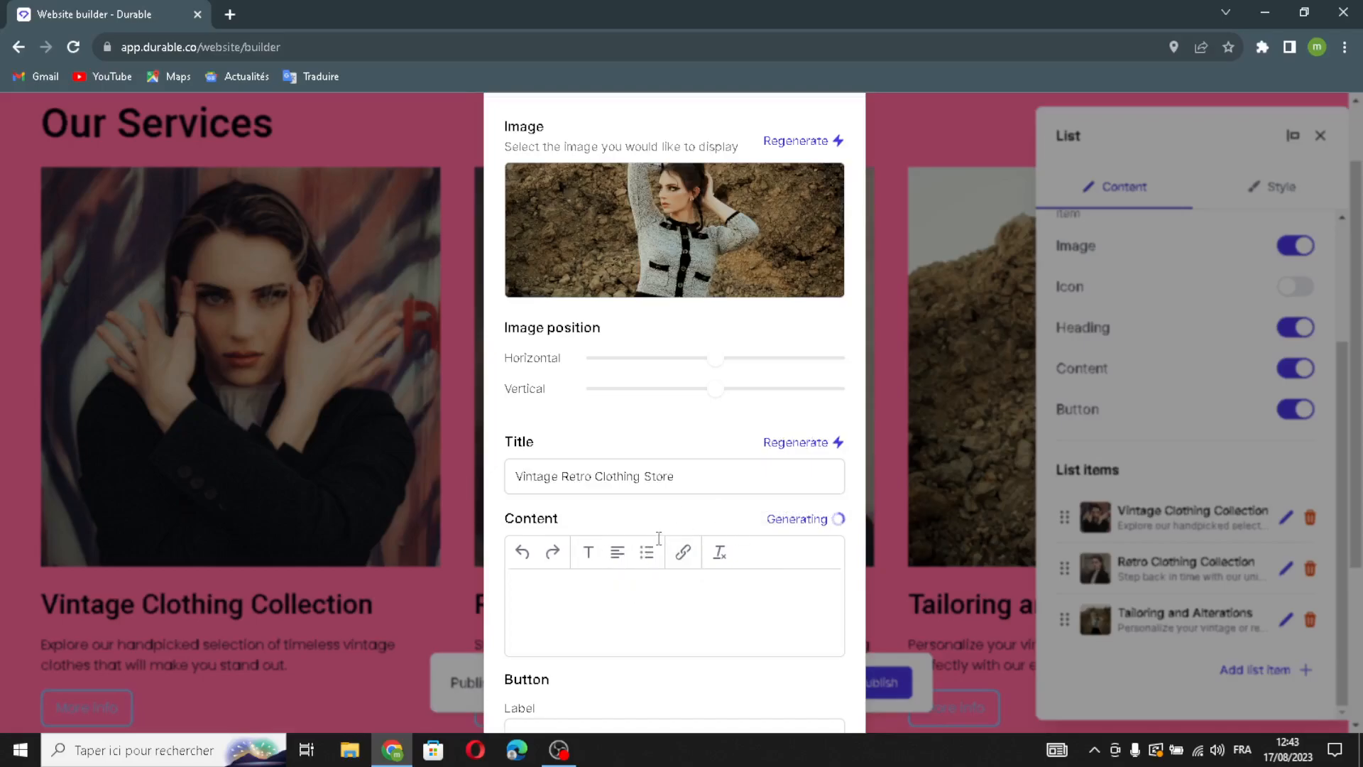
Check the new item's button label and link fields, leave them empty, and save the item and the list section
{"action": "scroll", "coordinate": [700, 490], "scroll_direction": "down", "scroll_amount": 5}
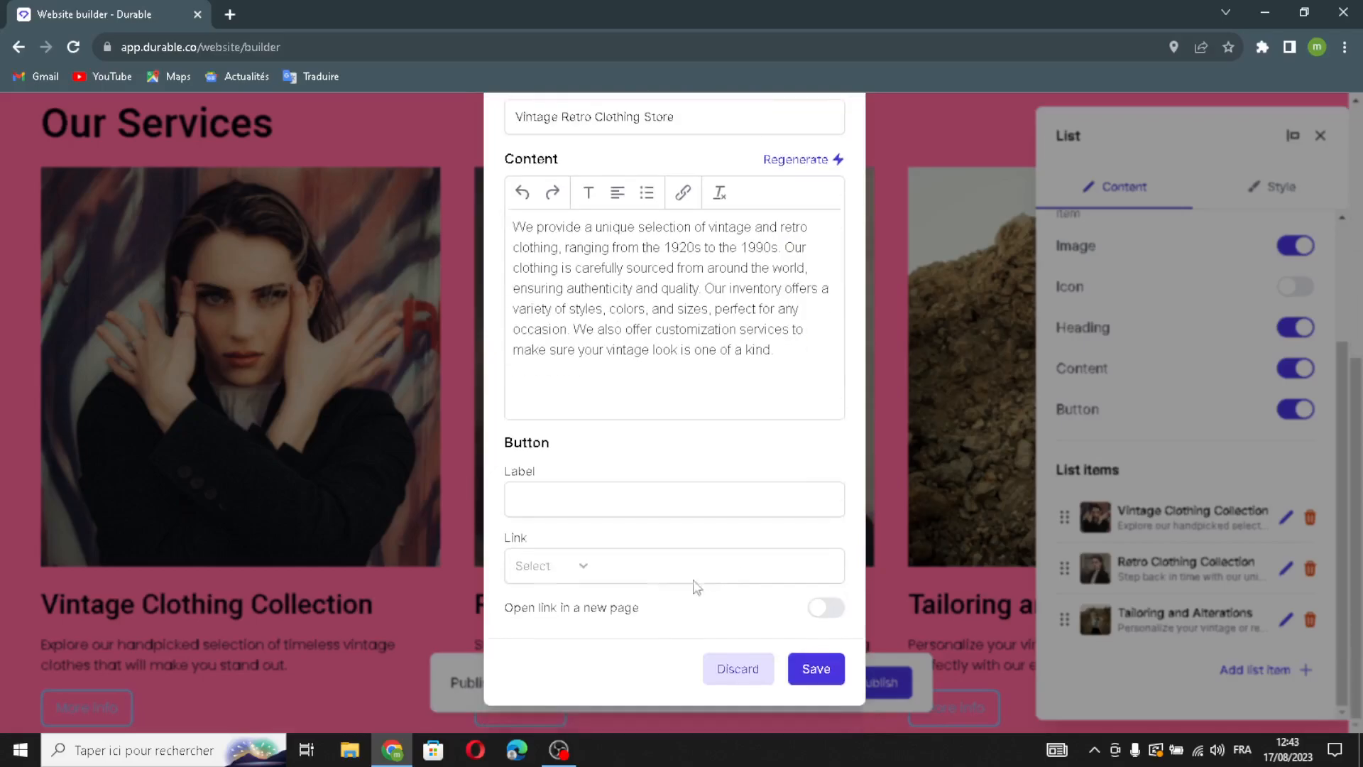
{"action": "left_click", "coordinate": [580, 501]}
{"action": "left_click", "coordinate": [678, 557]}
{"action": "left_click", "coordinate": [830, 669]}
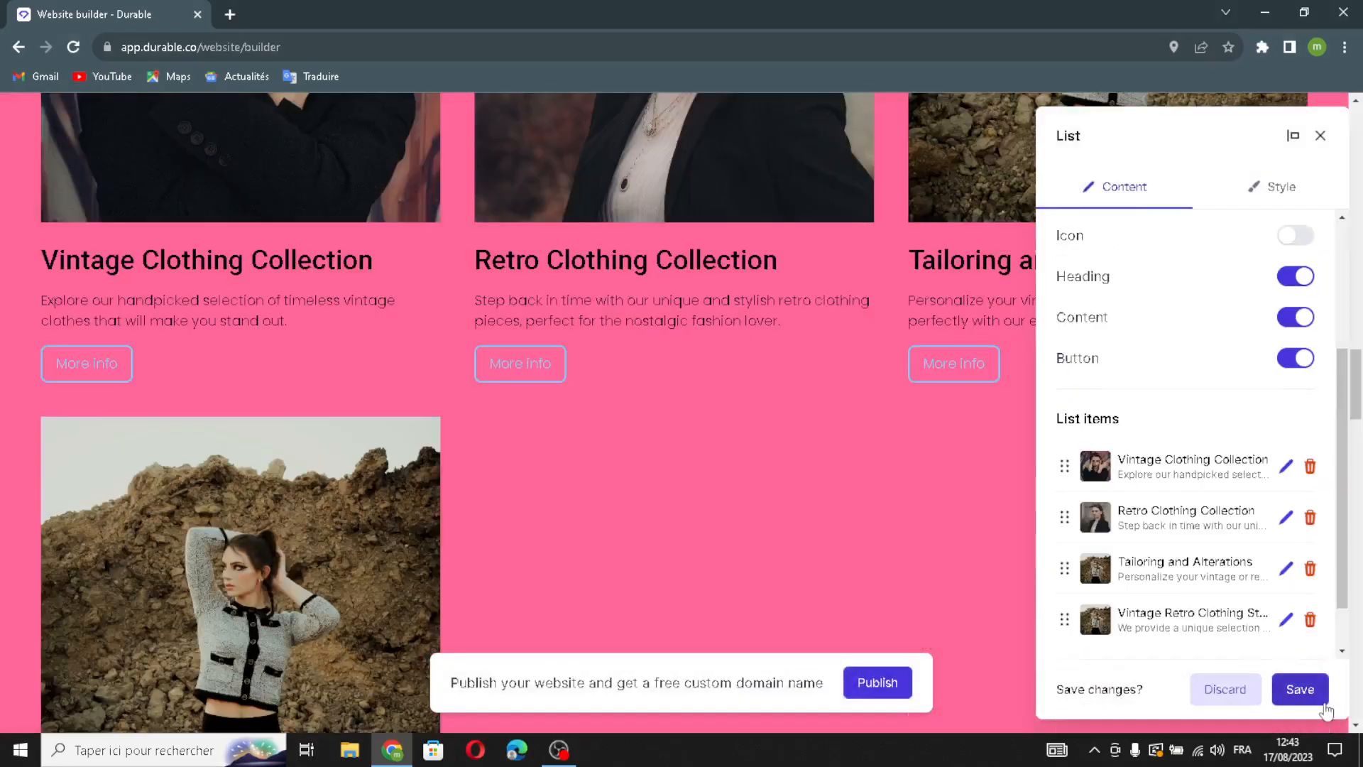
{"action": "left_click", "coordinate": [1323, 703]}
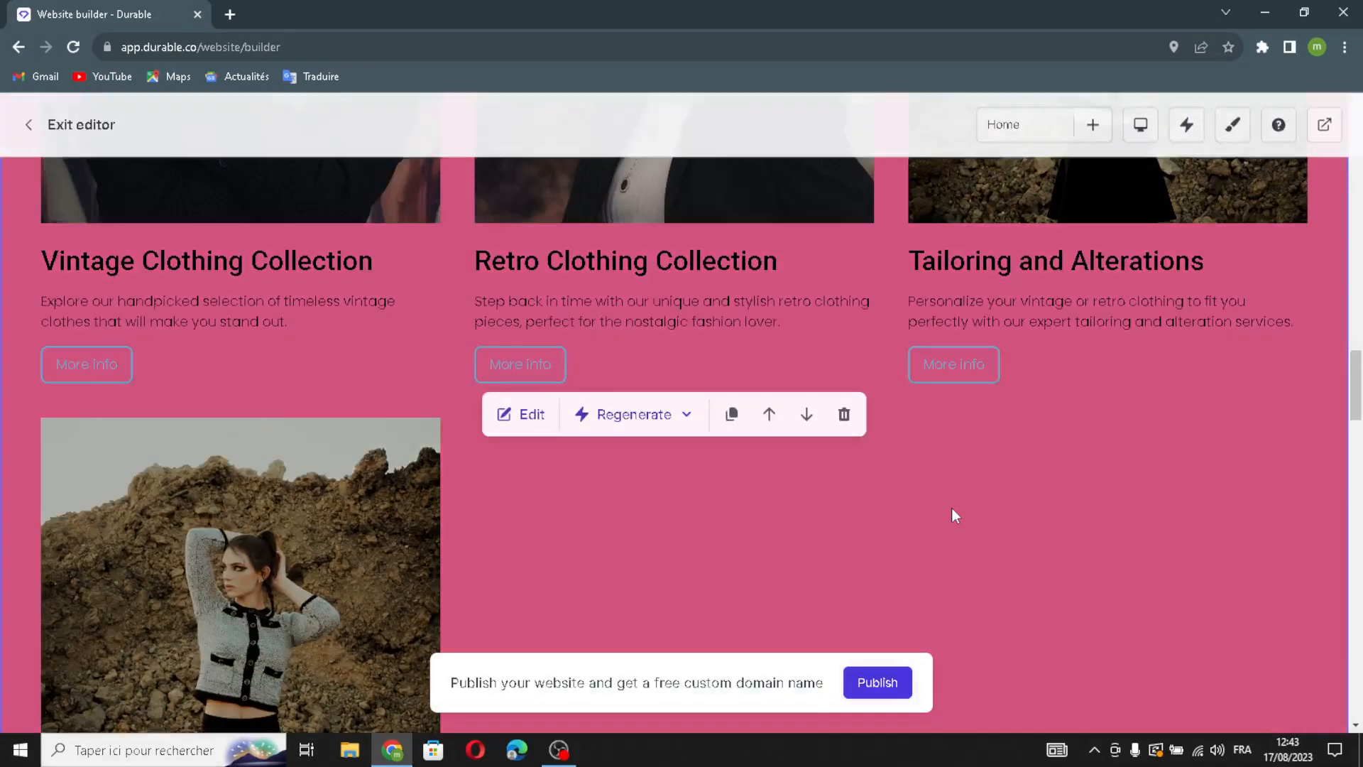
Add a testimonial to the testimonials section with an AI-generated author name and no quote, and save it
{"action": "scroll", "coordinate": [955, 516], "scroll_direction": "down", "scroll_amount": 11}
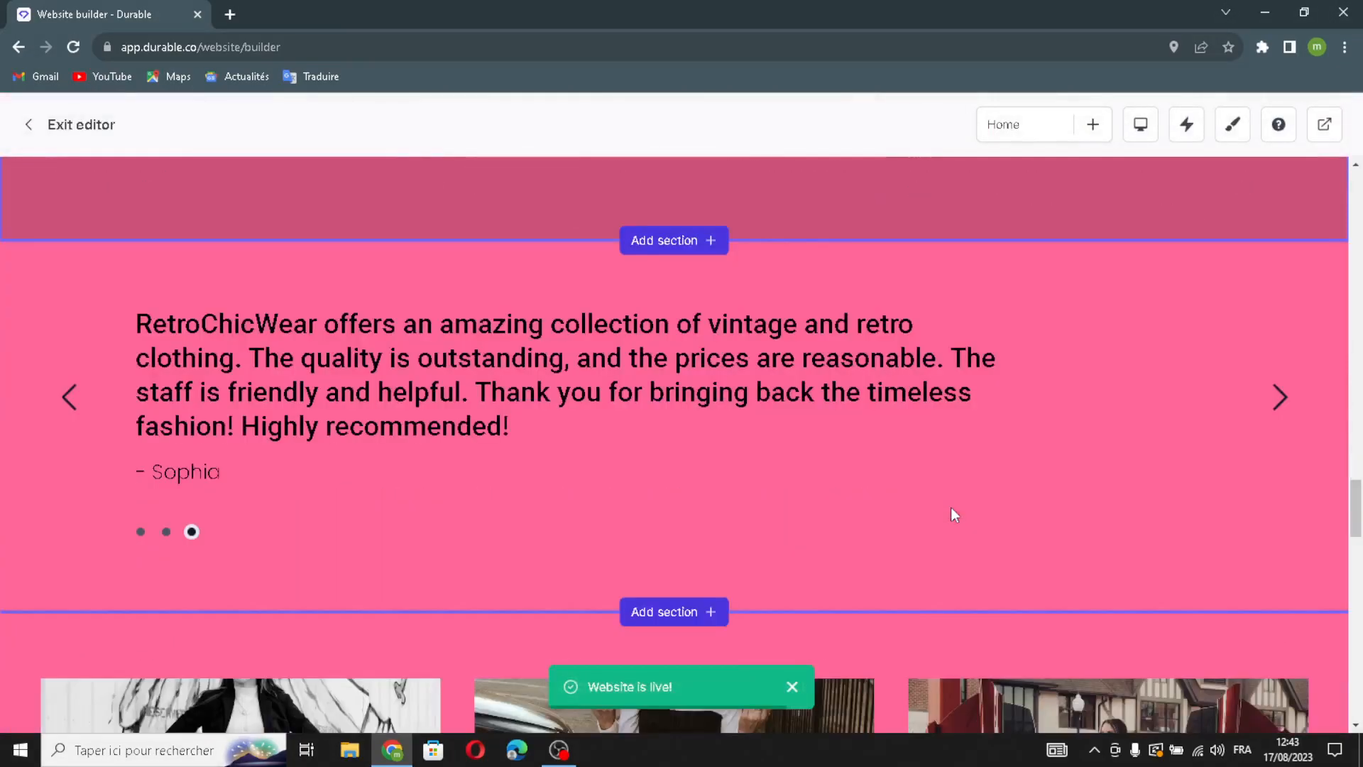
{"action": "mouse_move", "coordinate": [624, 496]}
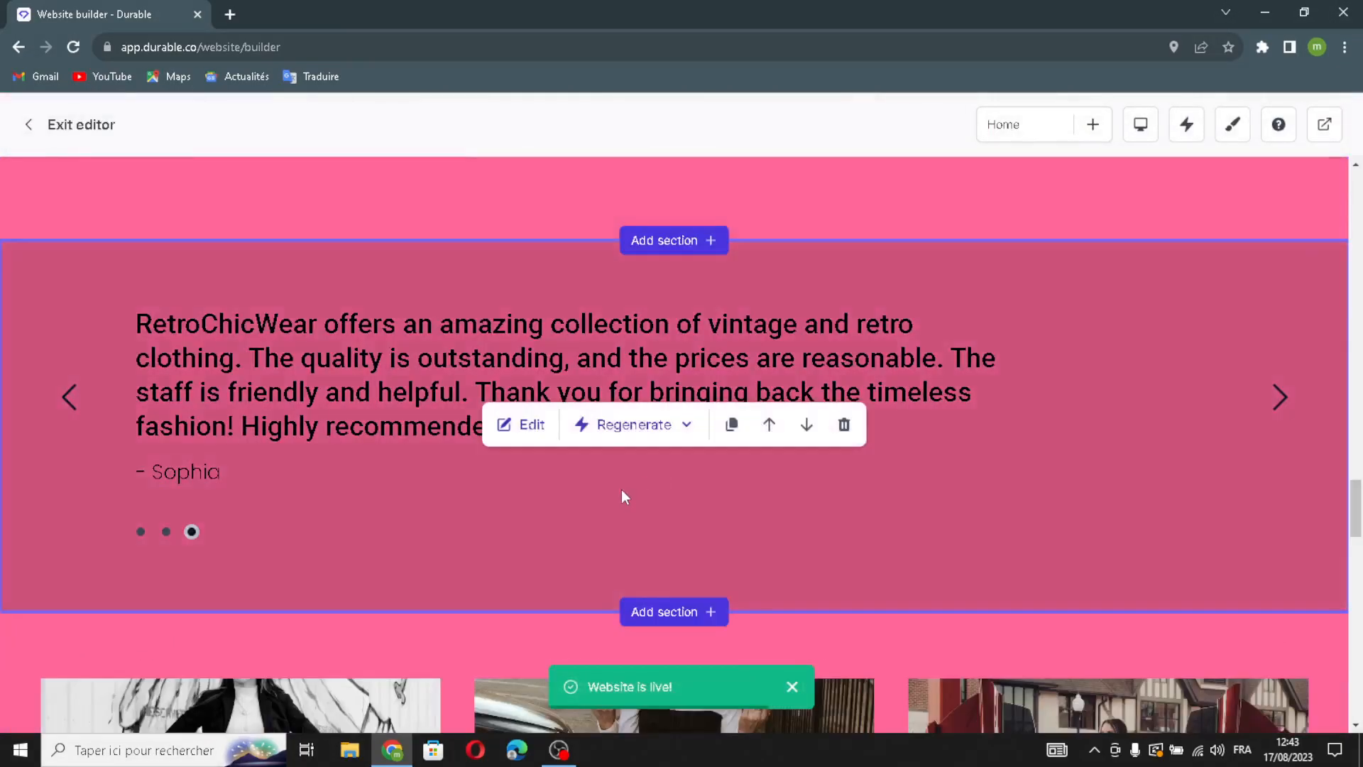
{"action": "left_click", "coordinate": [523, 424]}
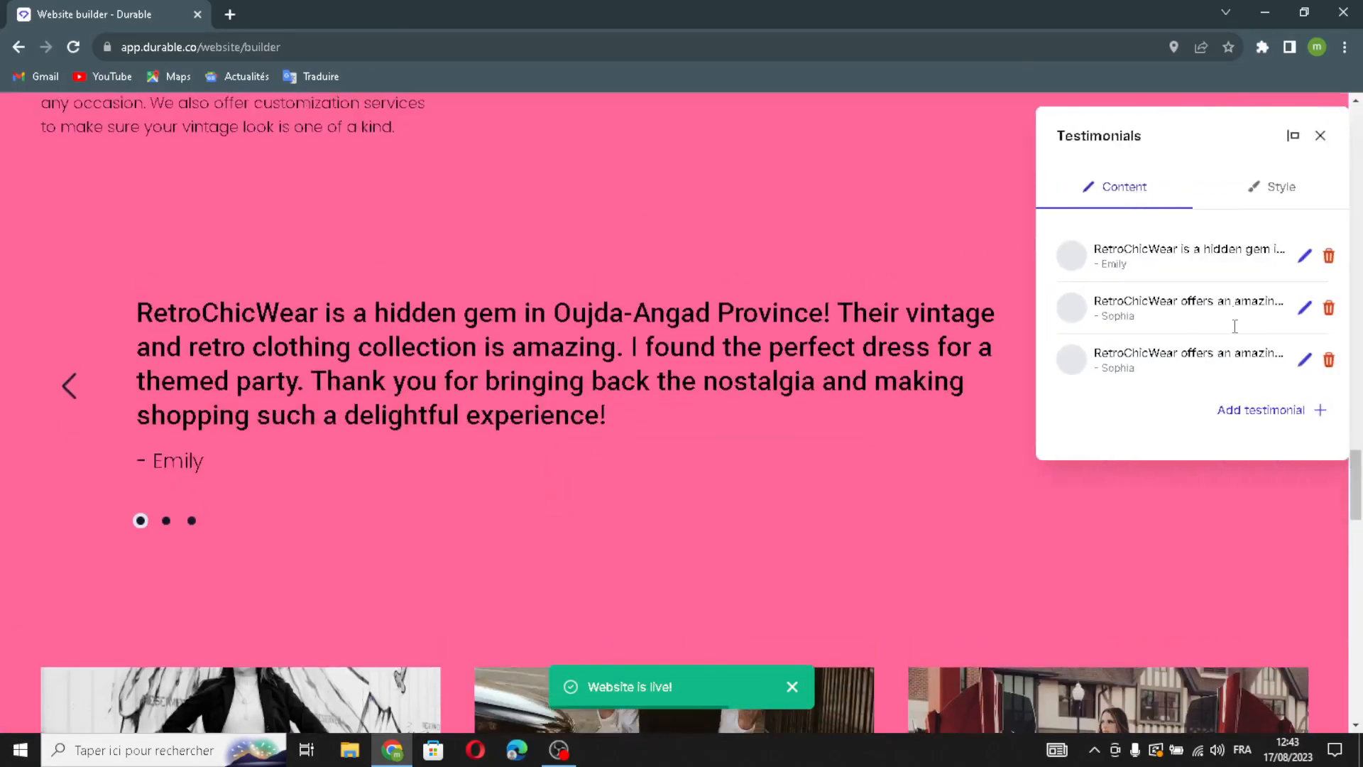
{"action": "left_click", "coordinate": [1250, 410]}
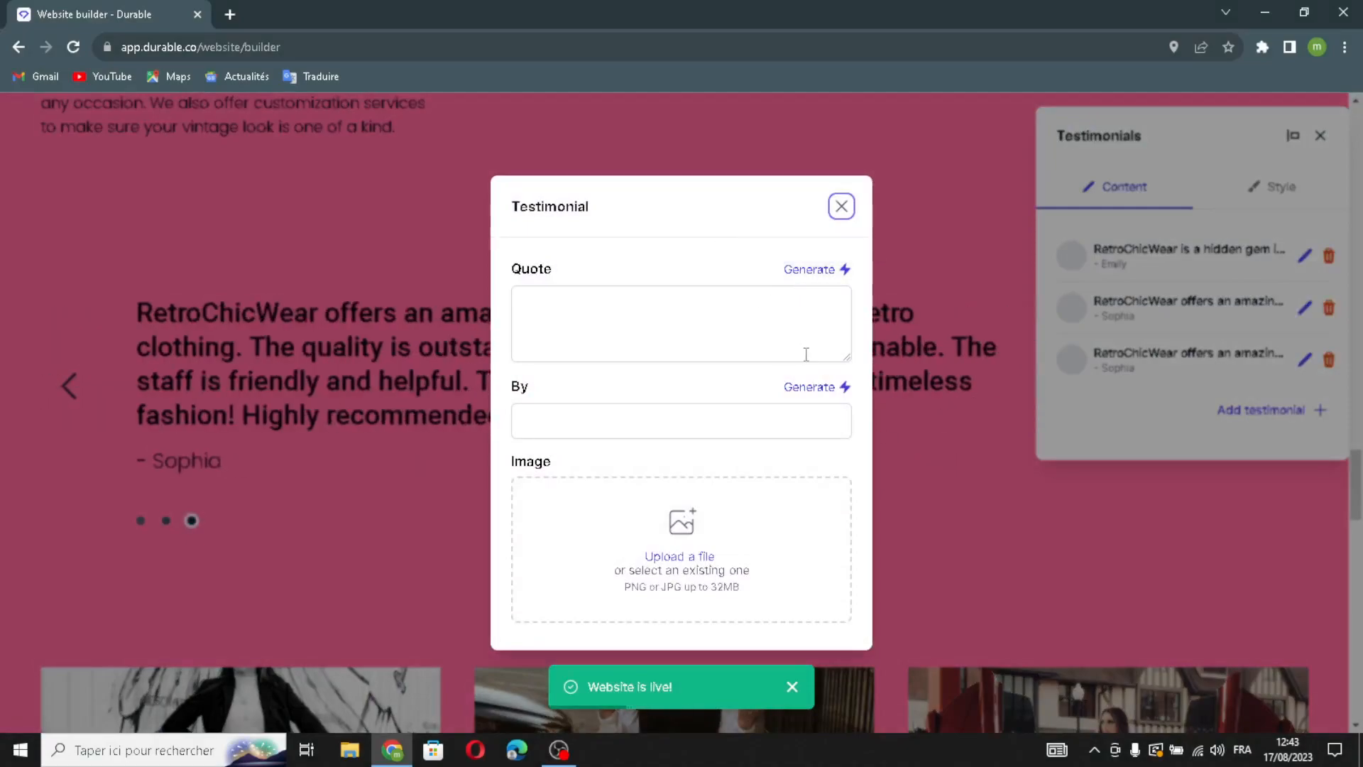
{"action": "left_click", "coordinate": [805, 388]}
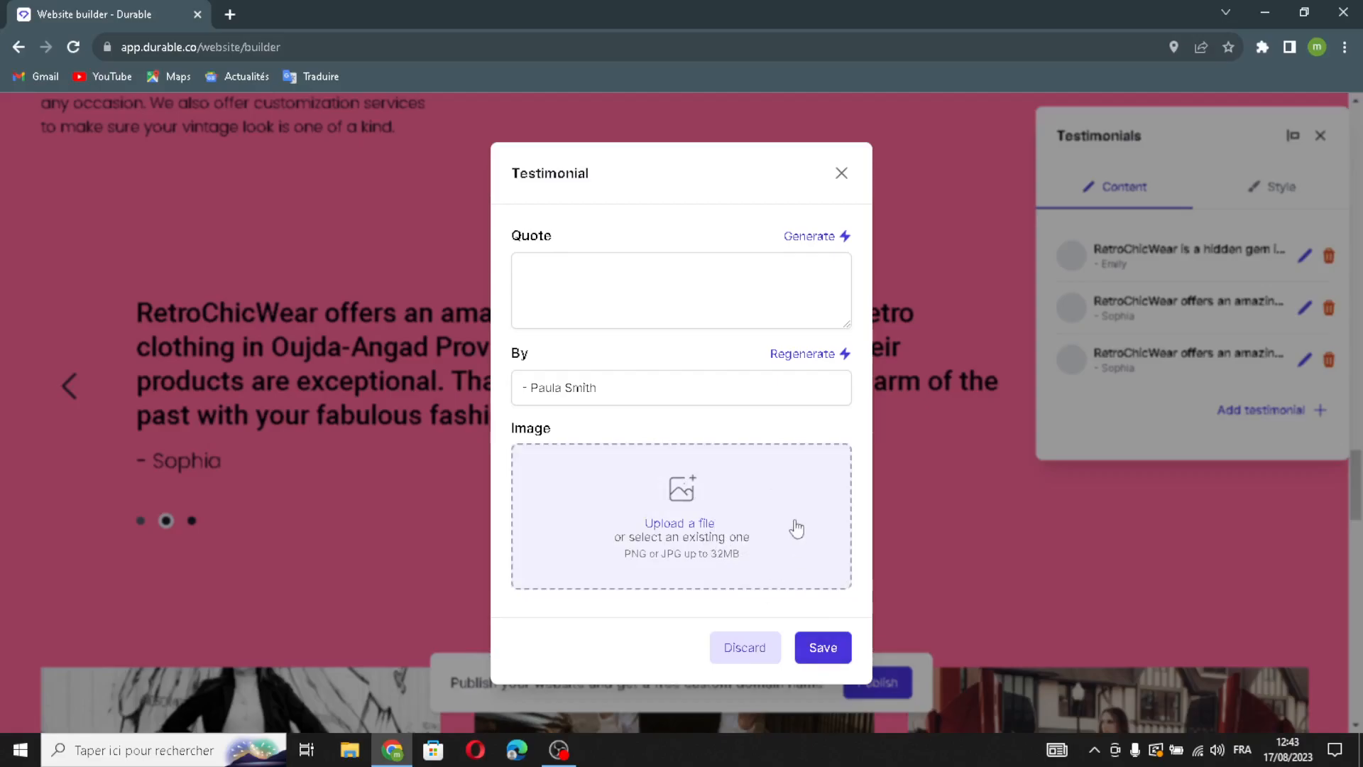
{"action": "left_click", "coordinate": [823, 647]}
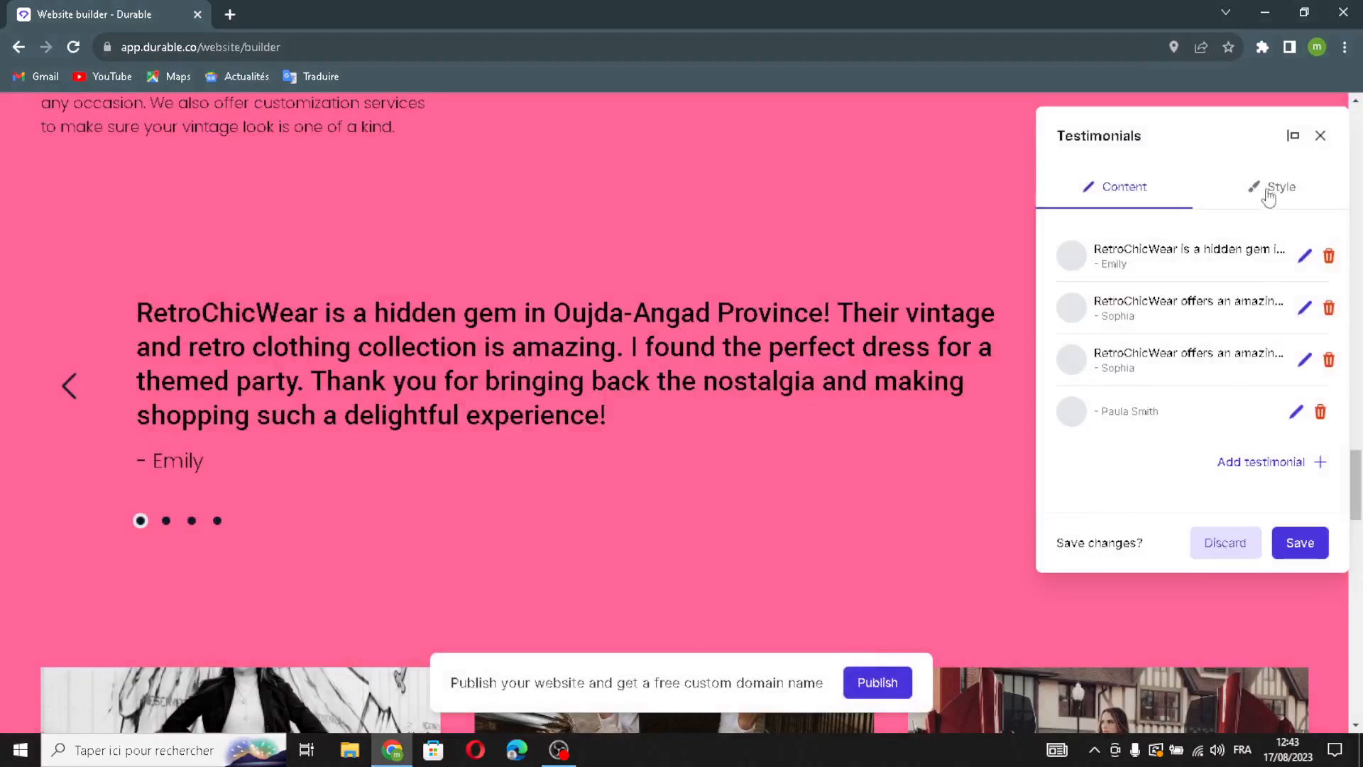
Review the testimonials section's alignment, spacing and background settings, and save the section changes
{"action": "left_click", "coordinate": [1268, 196]}
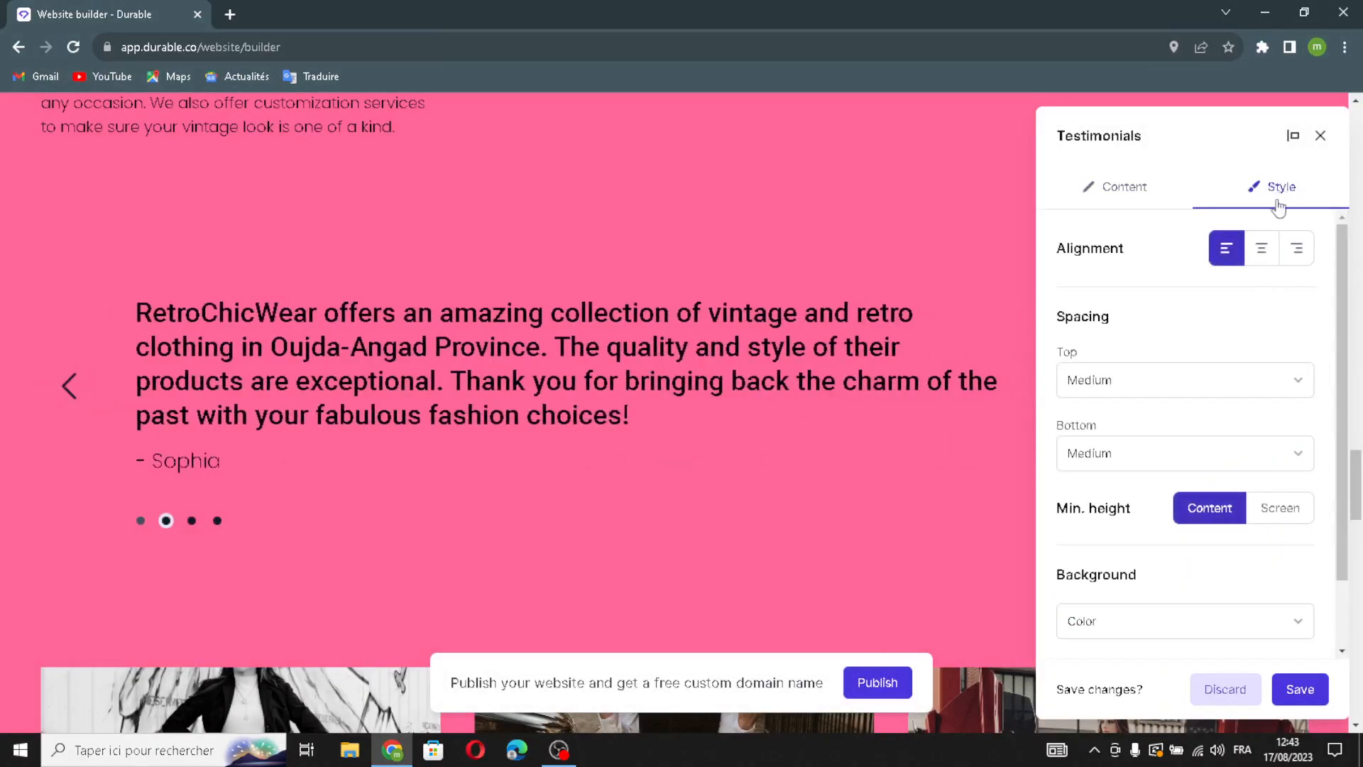
{"action": "scroll", "coordinate": [1097, 546], "scroll_direction": "down", "scroll_amount": 2}
{"action": "scroll", "coordinate": [1087, 515], "scroll_direction": "up", "scroll_amount": 2}
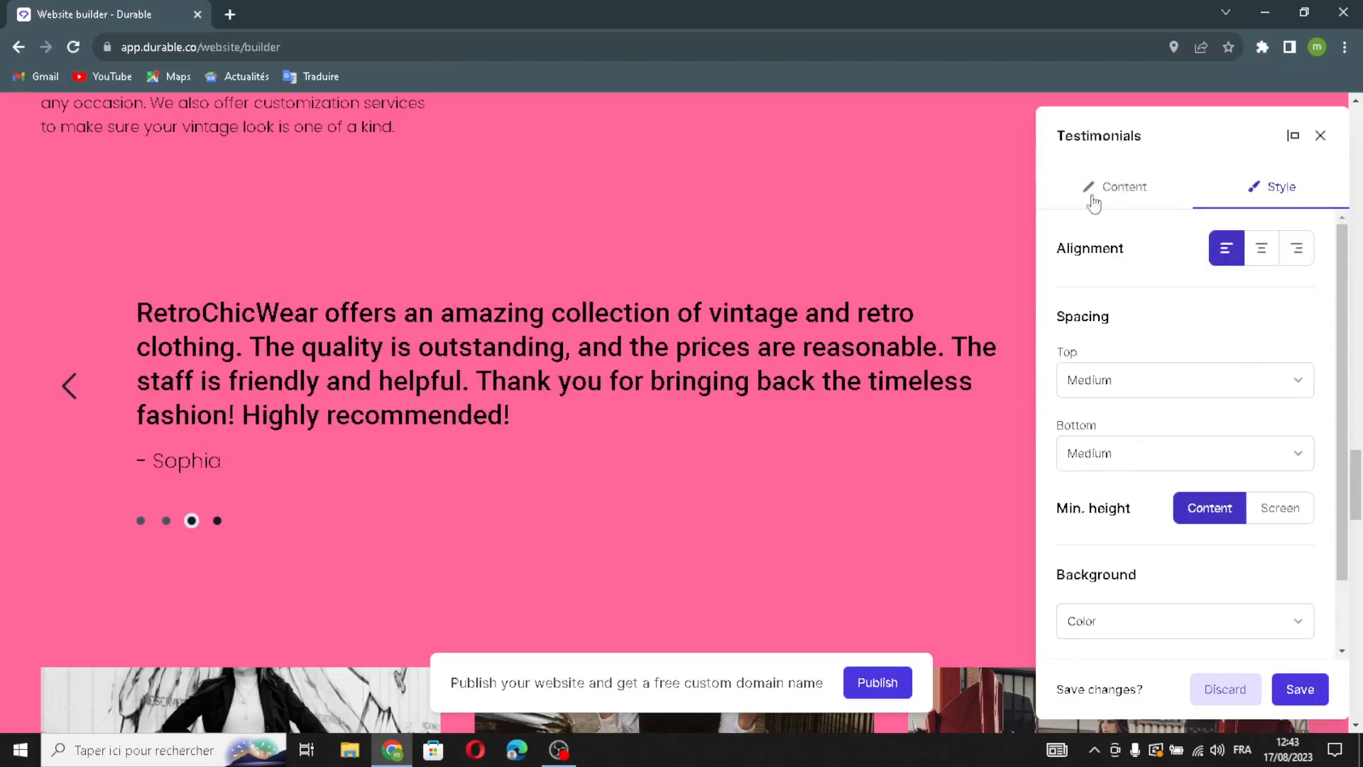
{"action": "left_click", "coordinate": [1300, 690]}
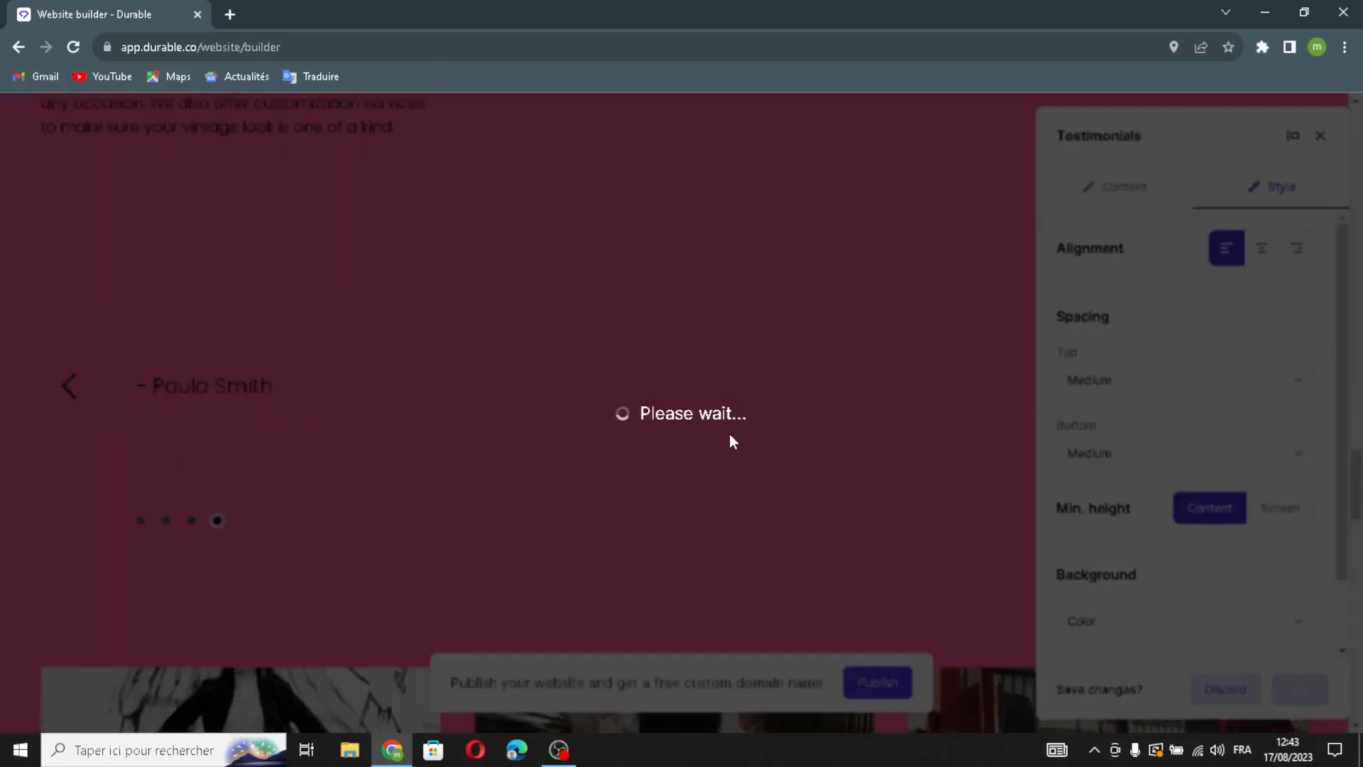
Open the gallery section for editing and generate an additional gallery image with AI, leaving the heading empty
{"action": "scroll", "coordinate": [726, 437], "scroll_direction": "down", "scroll_amount": 5}
{"action": "scroll", "coordinate": [726, 440], "scroll_direction": "down", "scroll_amount": 2}
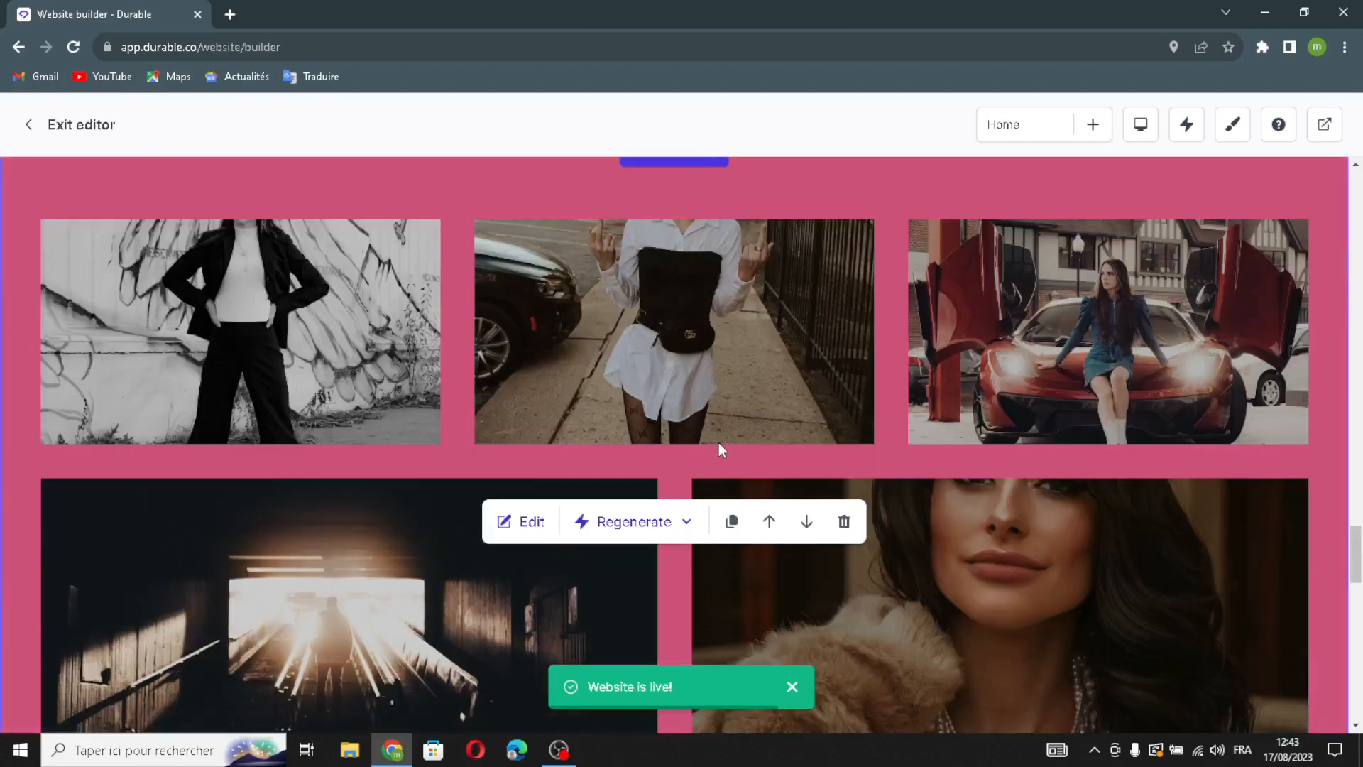
{"action": "scroll", "coordinate": [718, 447], "scroll_direction": "down", "scroll_amount": 3}
{"action": "scroll", "coordinate": [544, 355], "scroll_direction": "up", "scroll_amount": 1}
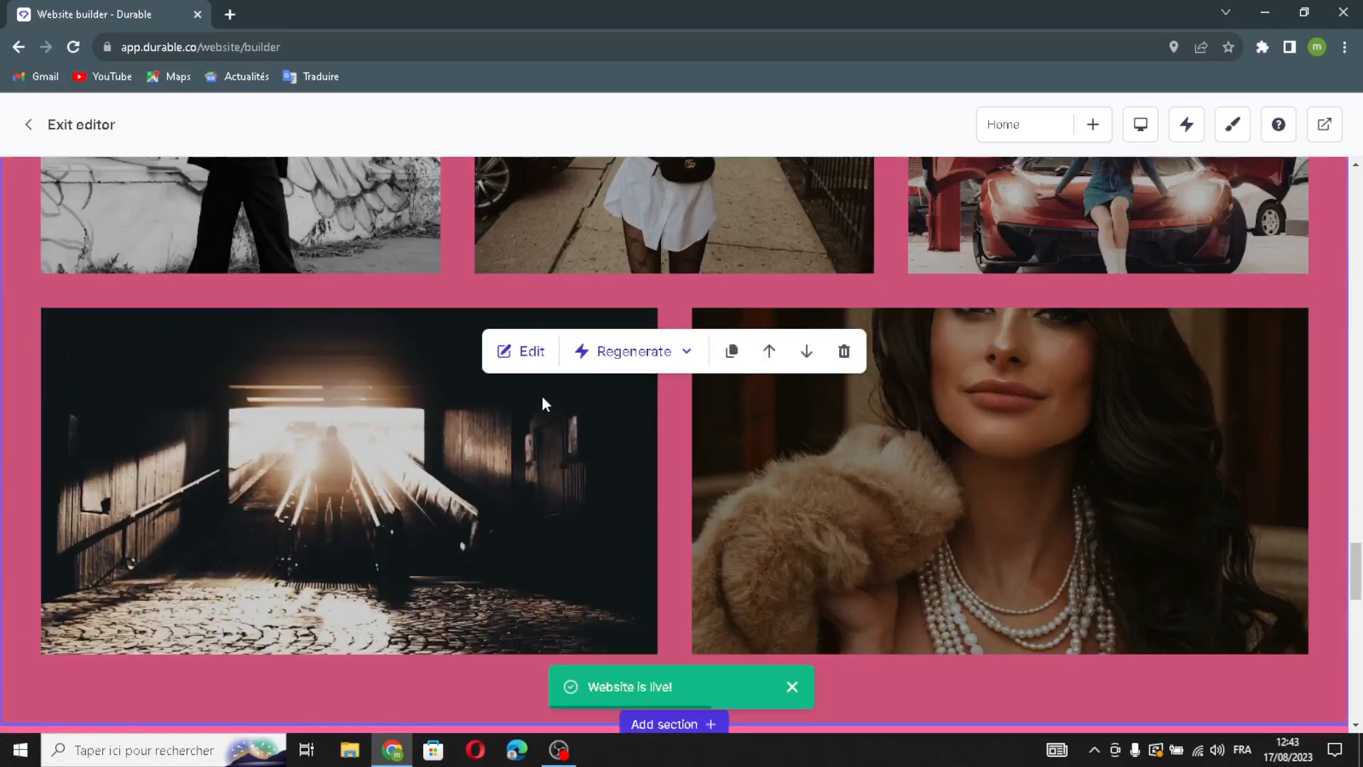
{"action": "left_click", "coordinate": [520, 350]}
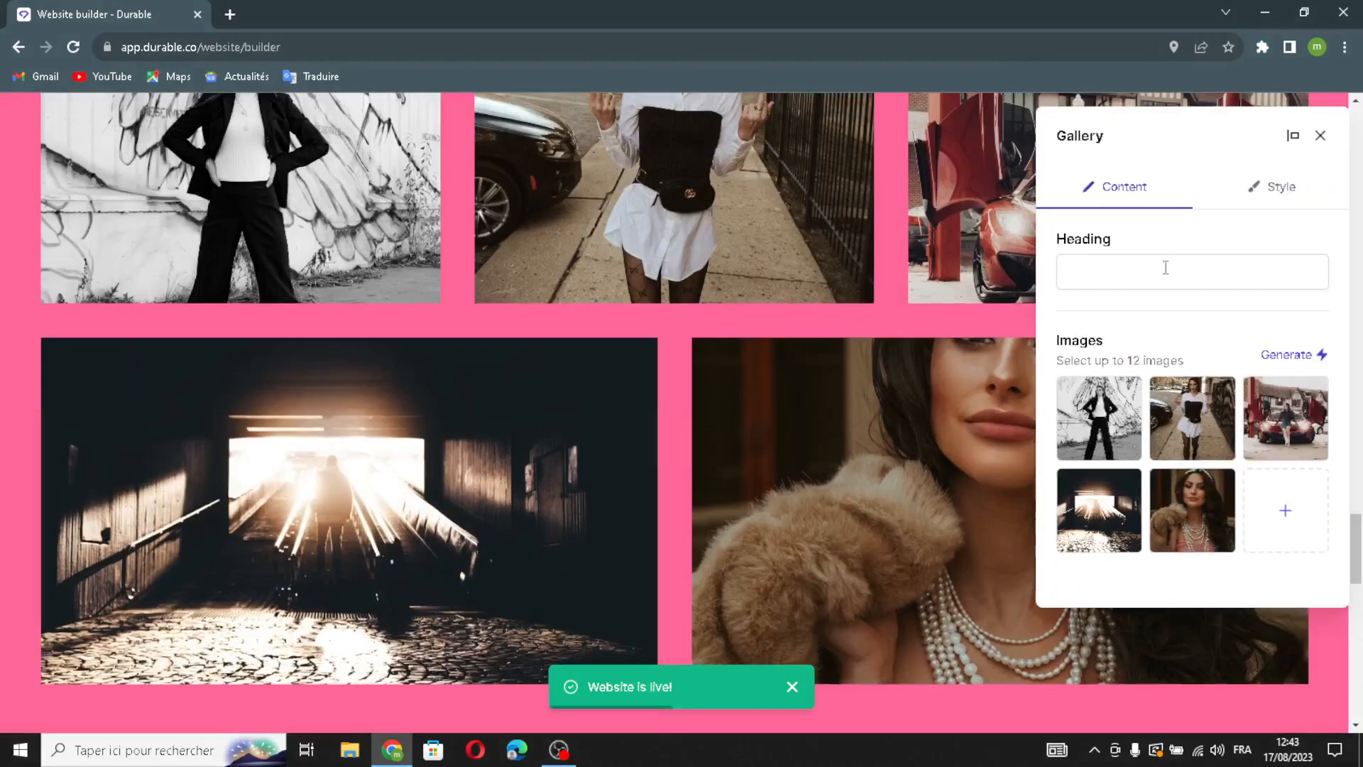
{"action": "left_click", "coordinate": [1082, 274]}
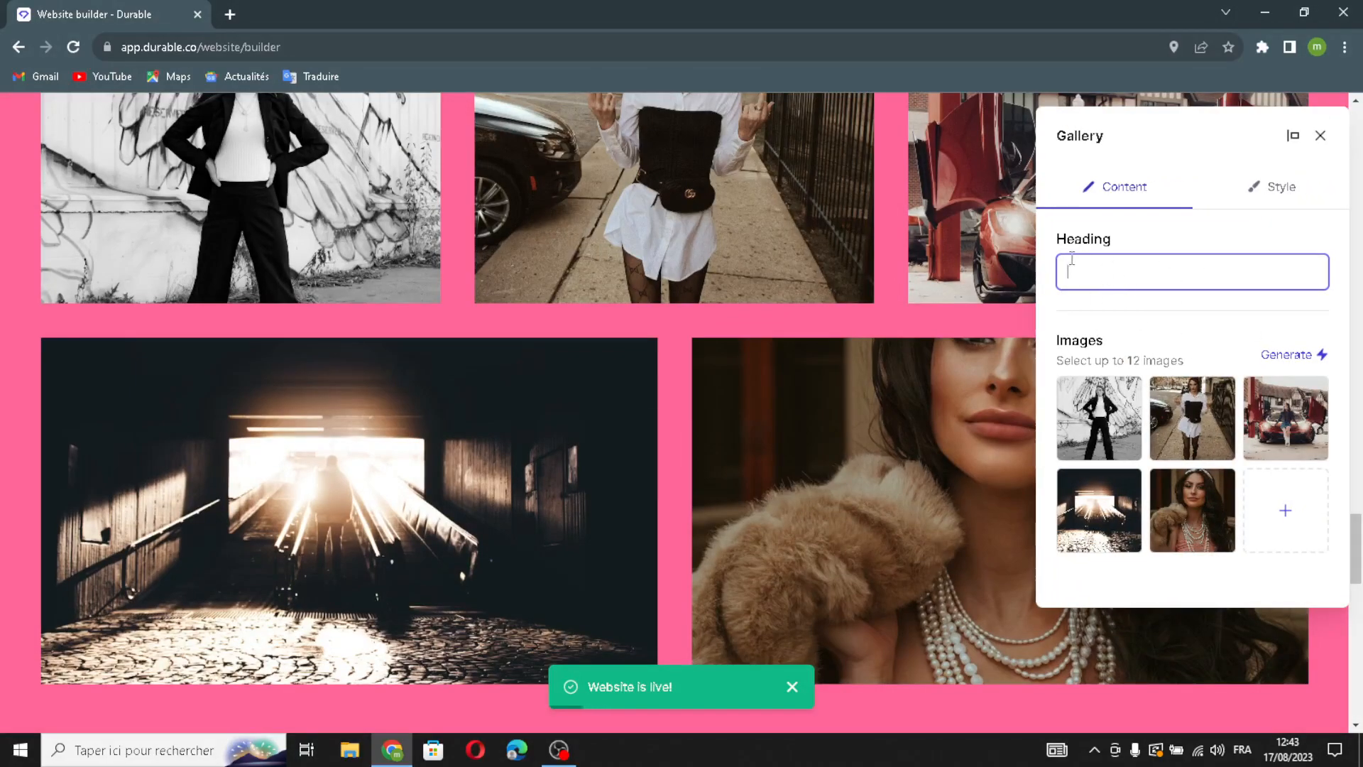
{"action": "left_click", "coordinate": [1285, 355]}
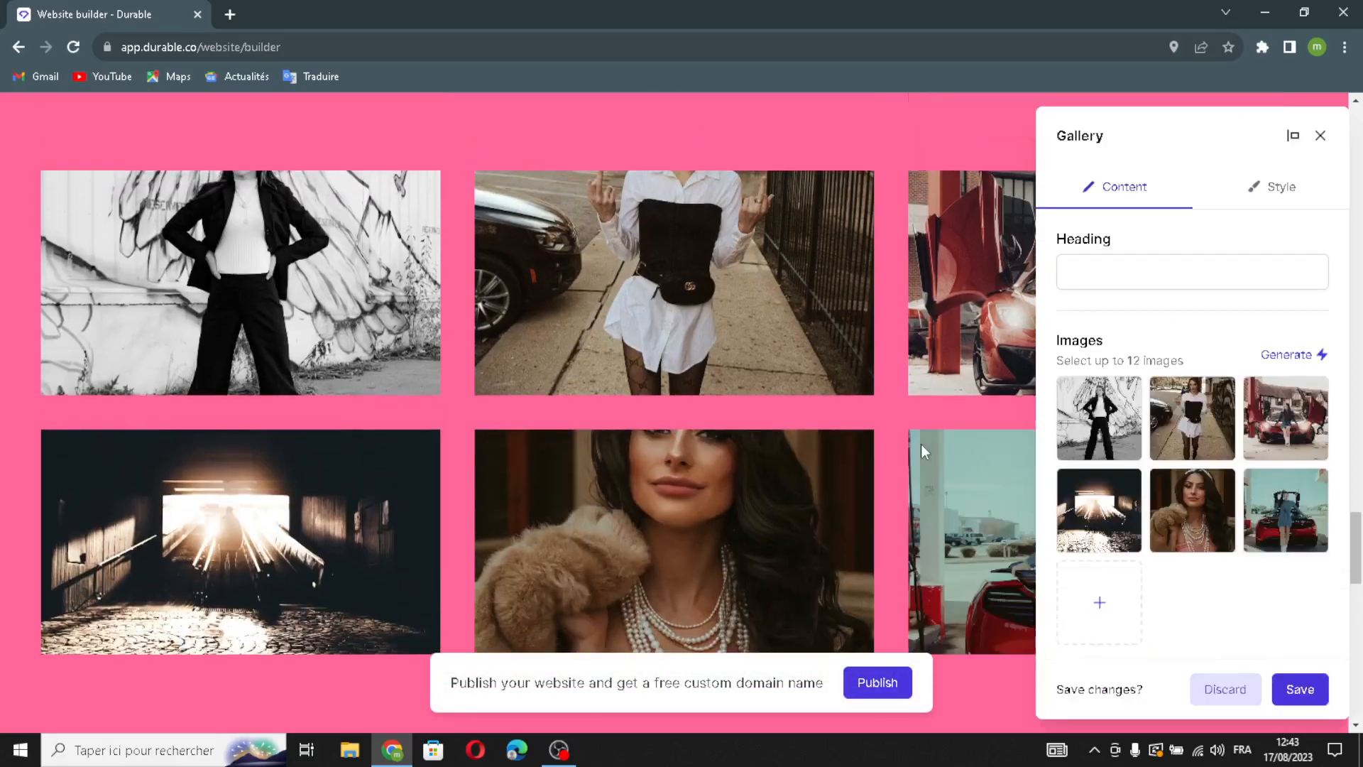
Find a picture of four women in hats on Google Images by searching "vintage and retro clothing" and upload it to the gallery
{"action": "left_click", "coordinate": [1097, 604]}
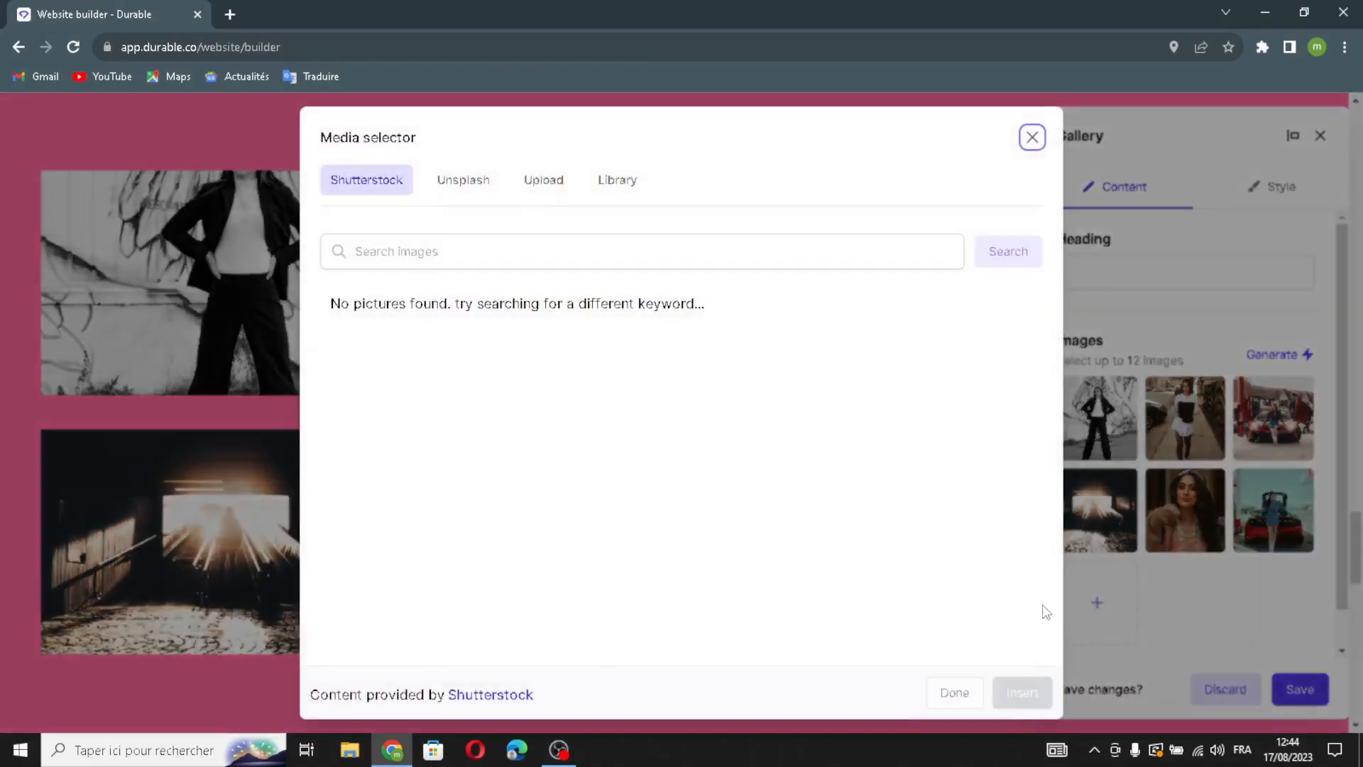
{"action": "left_click", "coordinate": [539, 189]}
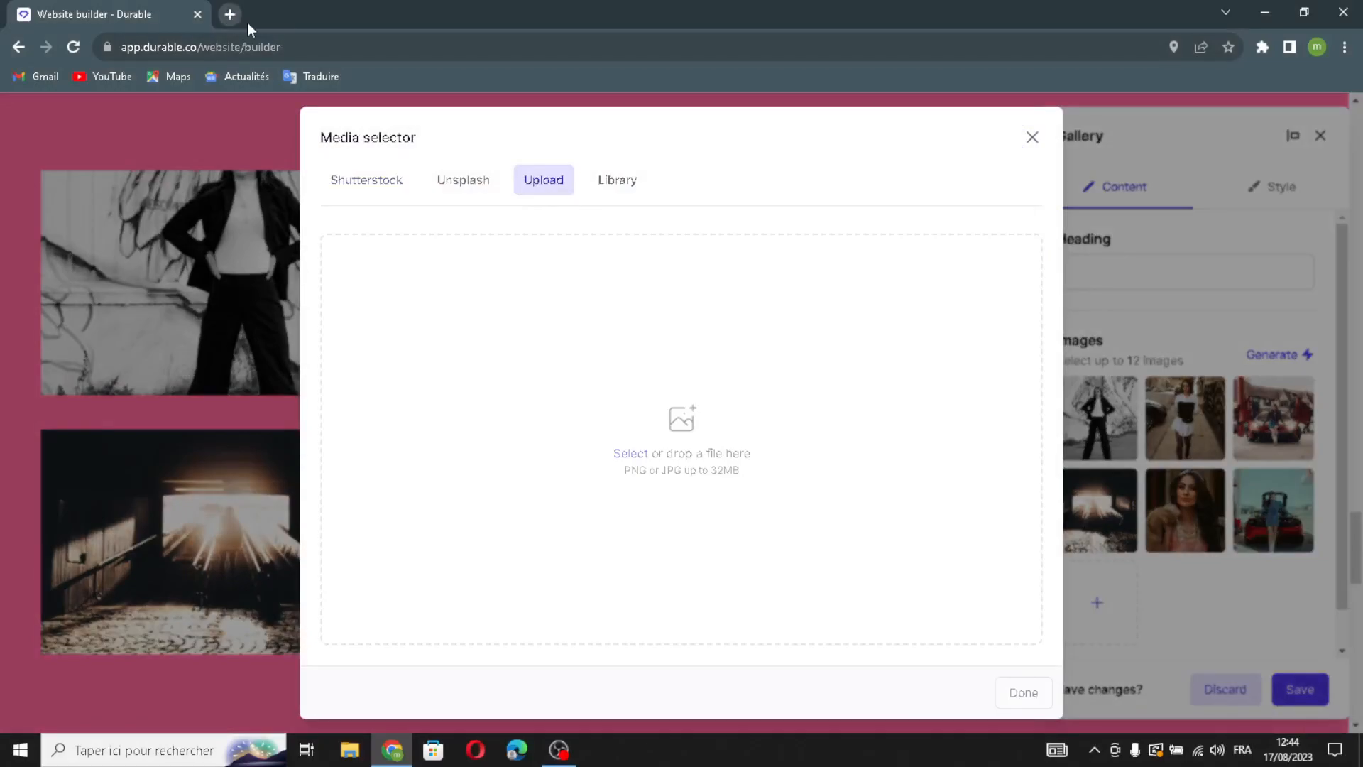
{"action": "left_click", "coordinate": [230, 15]}
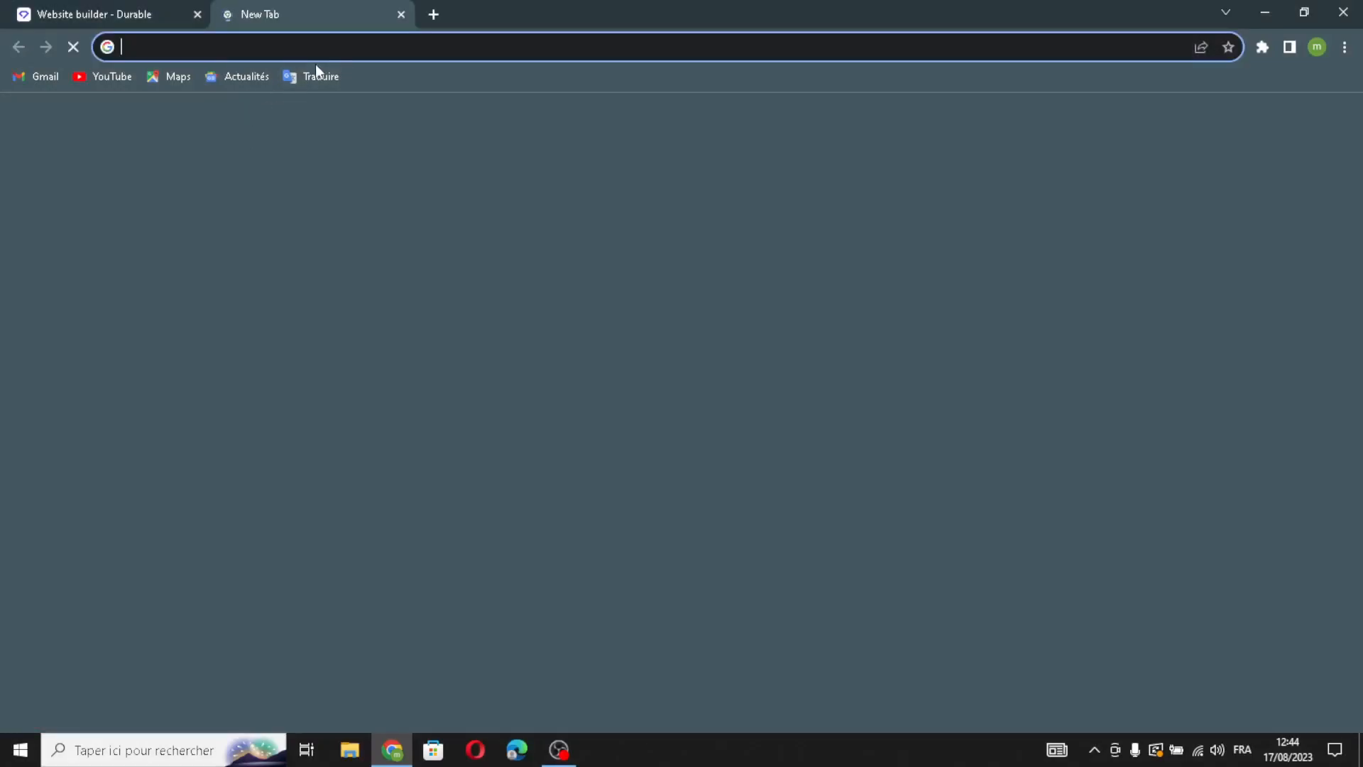
{"action": "type", "text": "vint"}
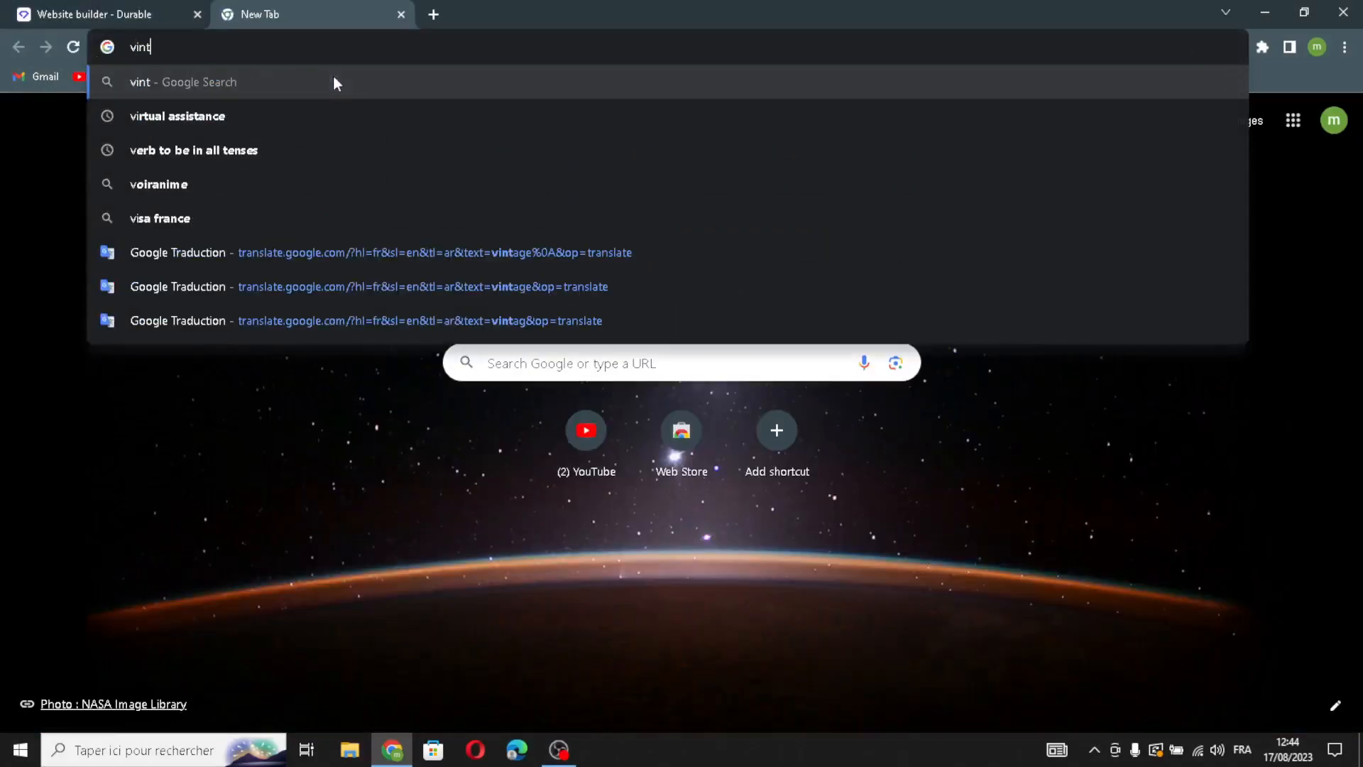
{"action": "type", "text": "age a"}
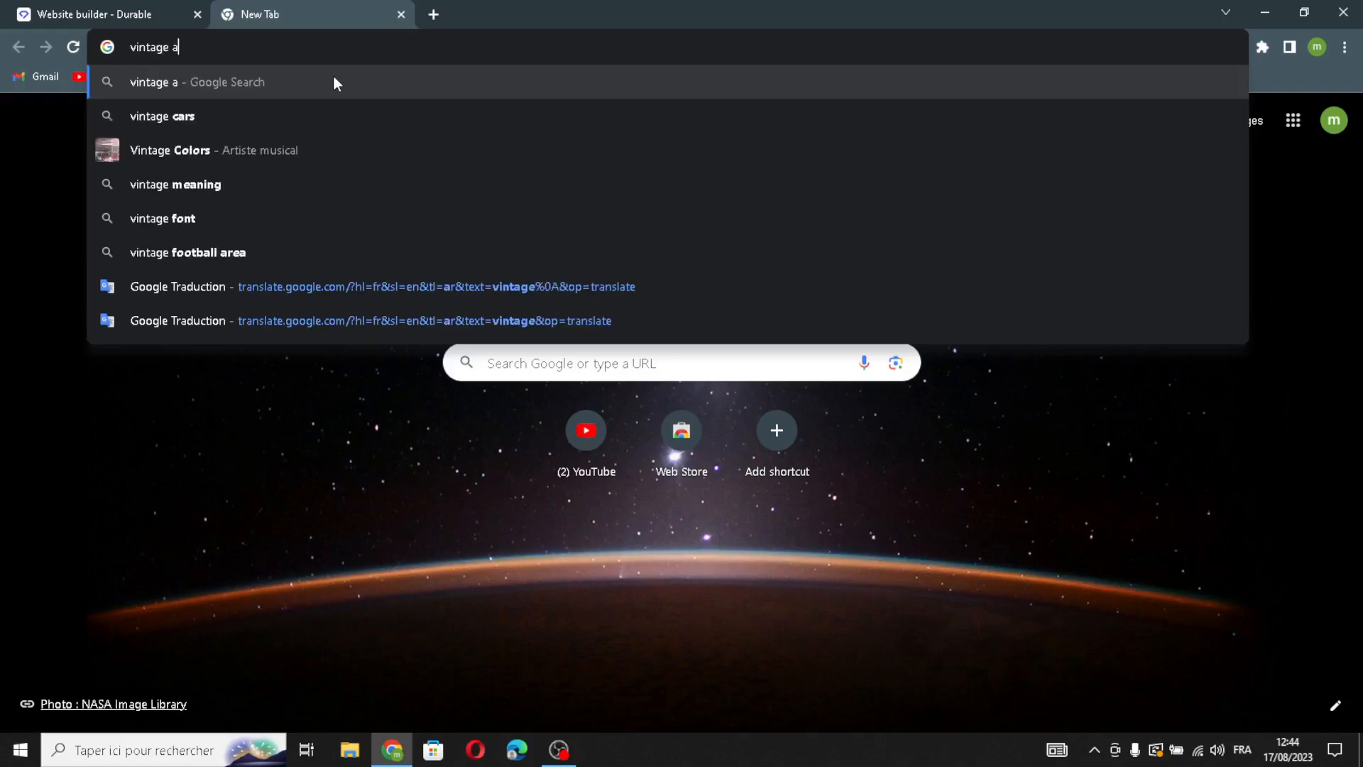
{"action": "type", "text": "nd retro clothing"}
{"action": "key", "text": "Return"}
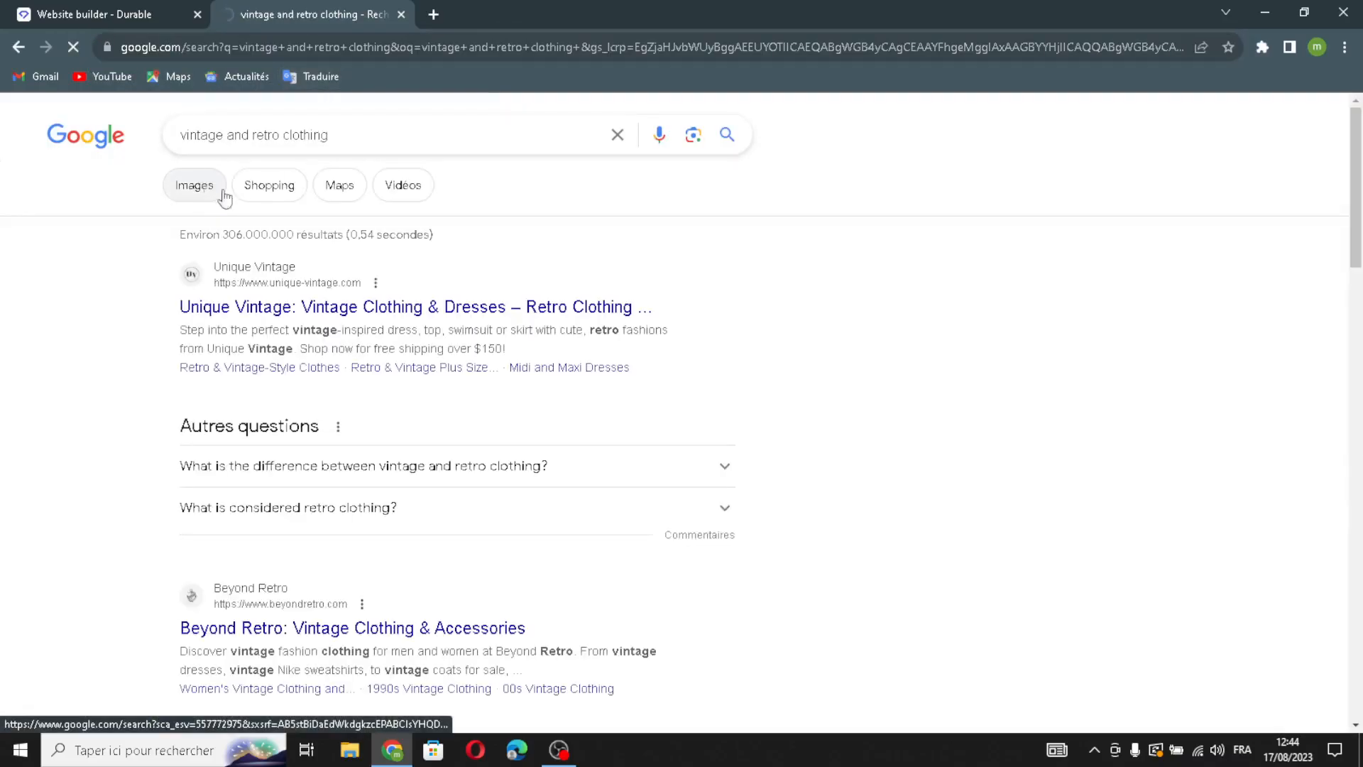
{"action": "left_click", "coordinate": [210, 187]}
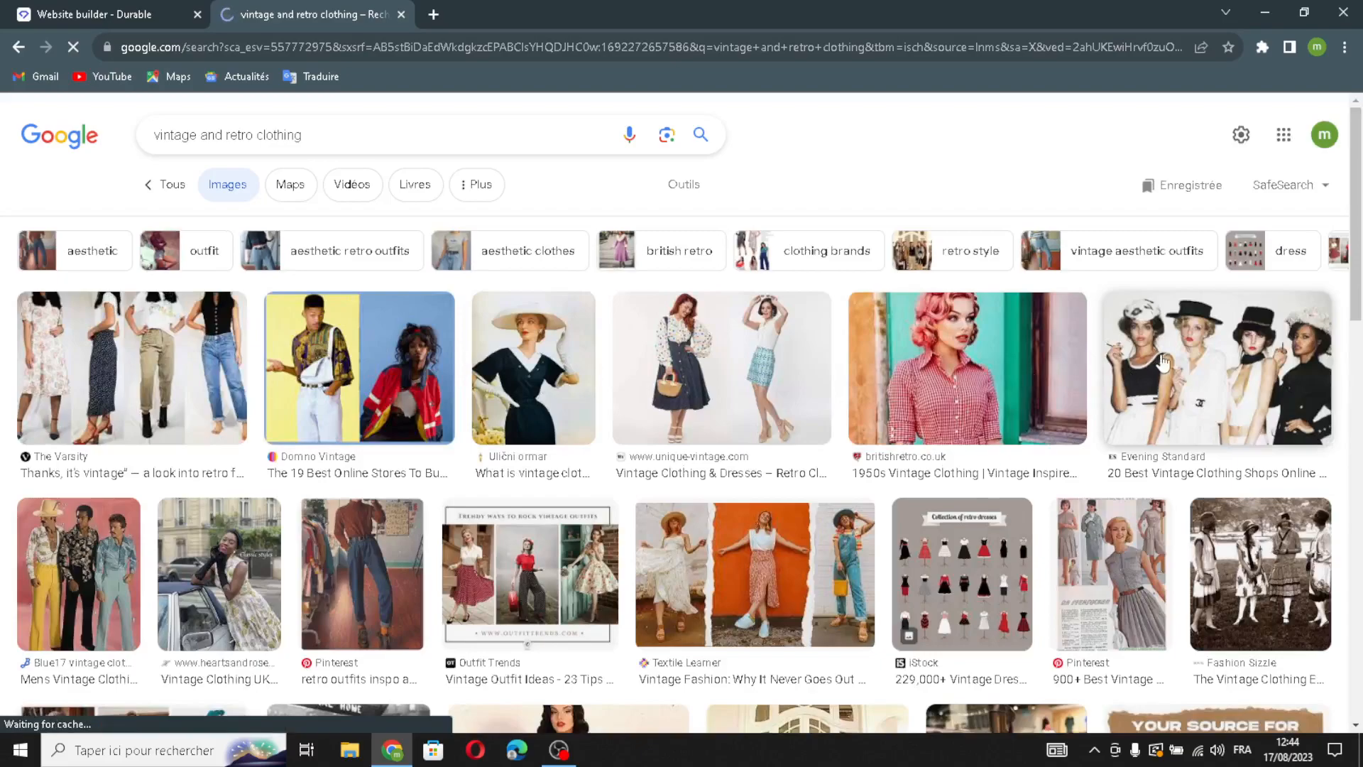
{"action": "left_click_drag", "start_coordinate": [269, 2], "coordinate": [271, 4]}
{"action": "left_click_drag", "start_coordinate": [688, 428], "coordinate": [688, 492]}
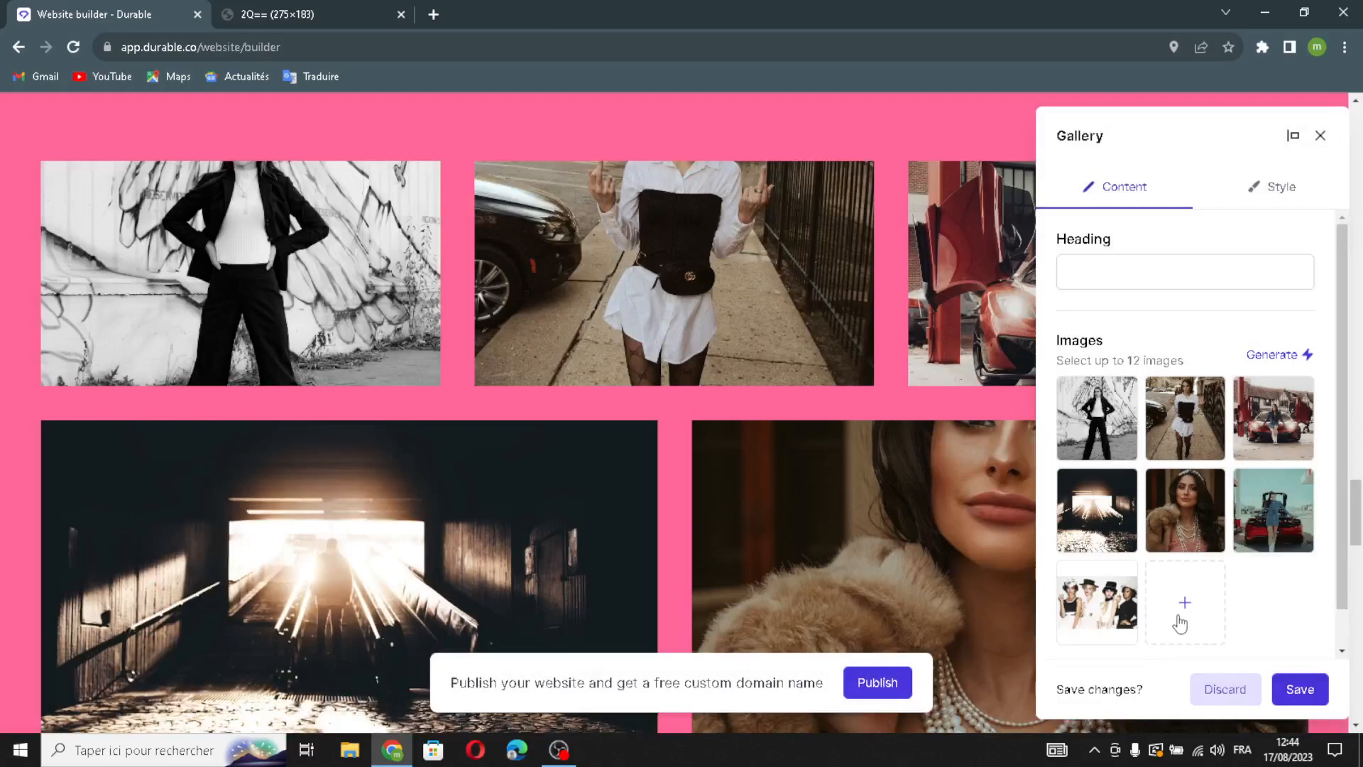
Add the black-and-white photo of a woman beside a clothes rack from Shutterstock's "vintage and retro clothing" results, and save the gallery
{"action": "left_click", "coordinate": [1180, 618]}
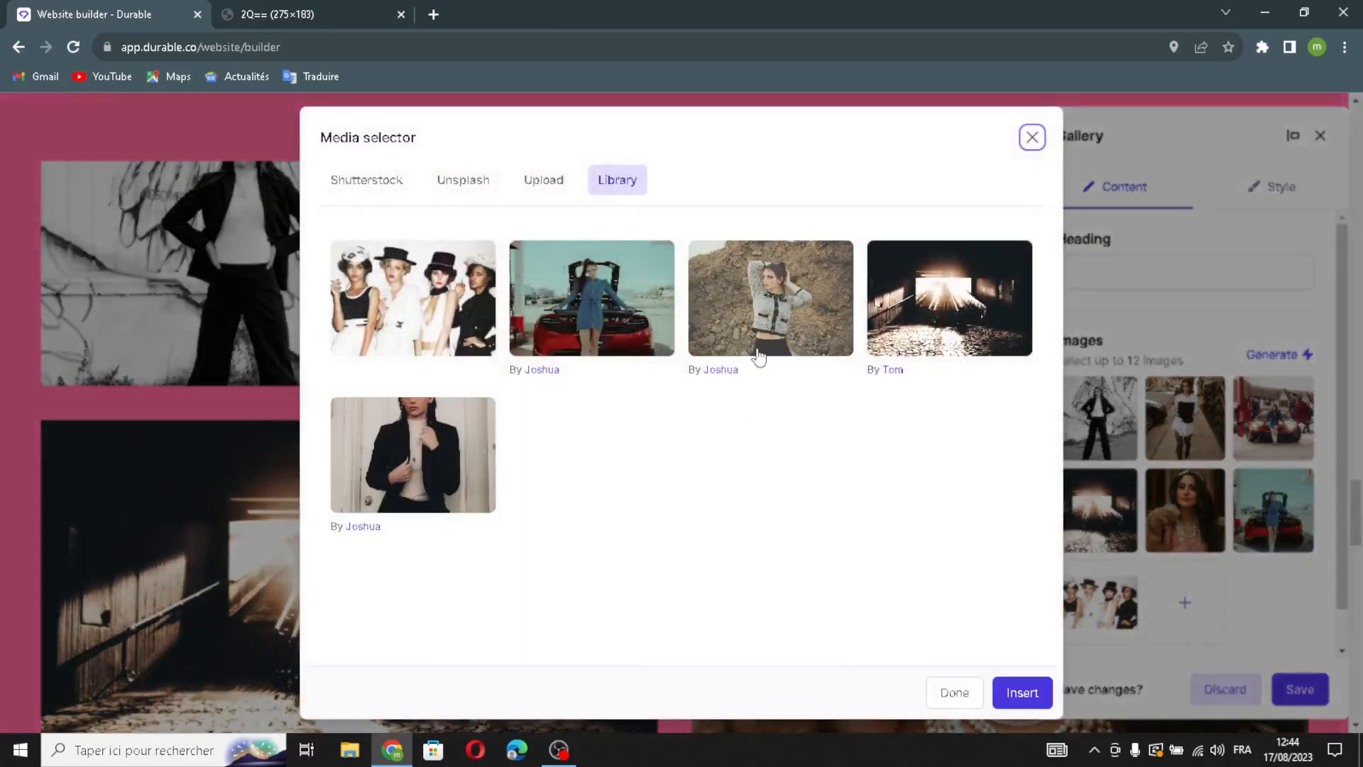
{"action": "left_click", "coordinate": [355, 186]}
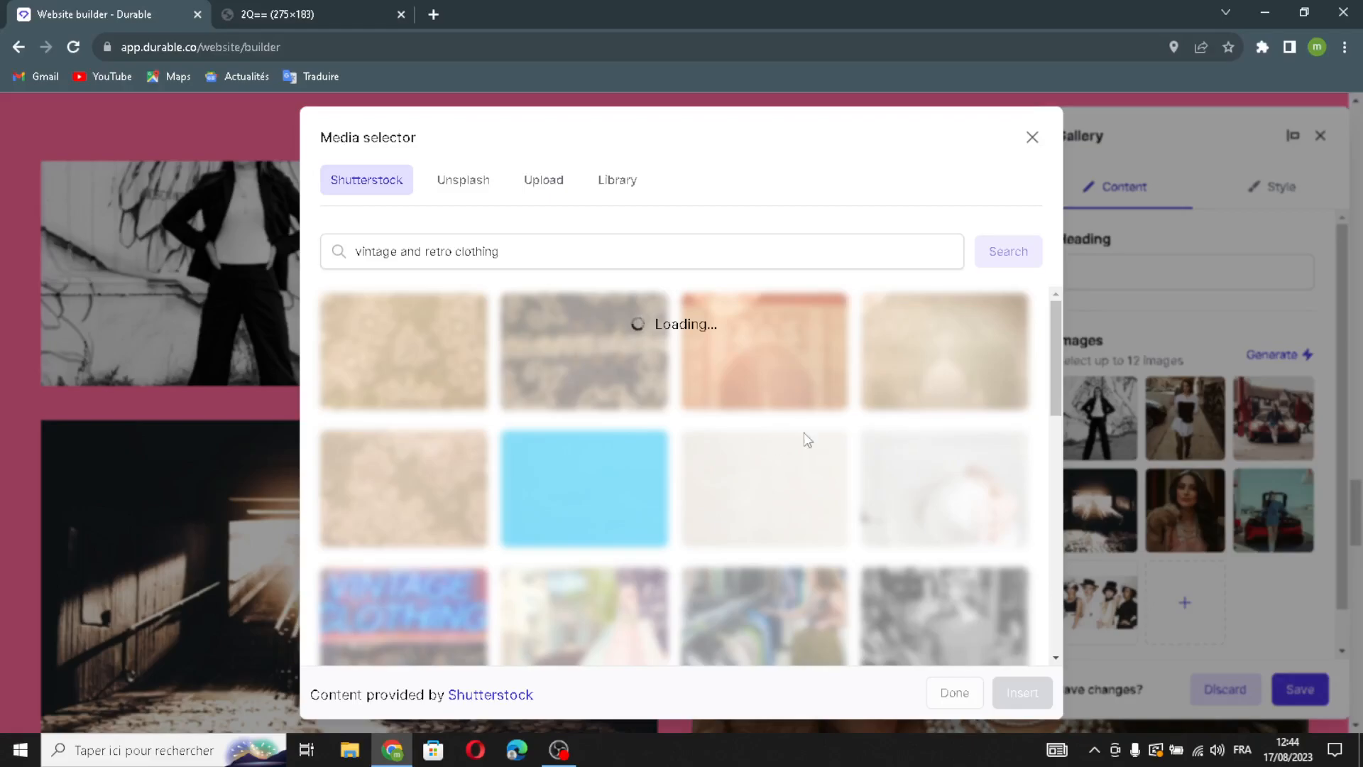
{"action": "scroll", "coordinate": [804, 428], "scroll_direction": "down", "scroll_amount": 1}
{"action": "scroll", "coordinate": [803, 429], "scroll_direction": "down", "scroll_amount": 2}
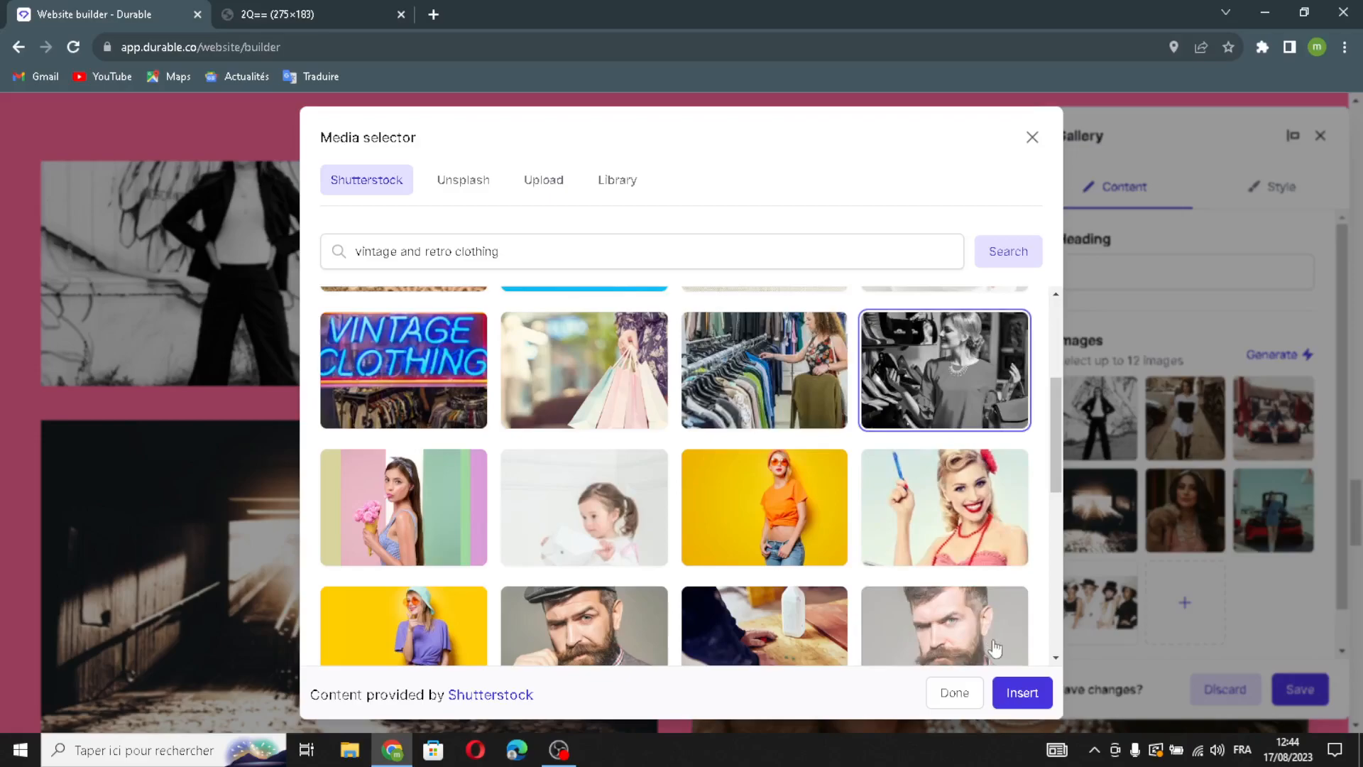
{"action": "left_click", "coordinate": [1020, 692]}
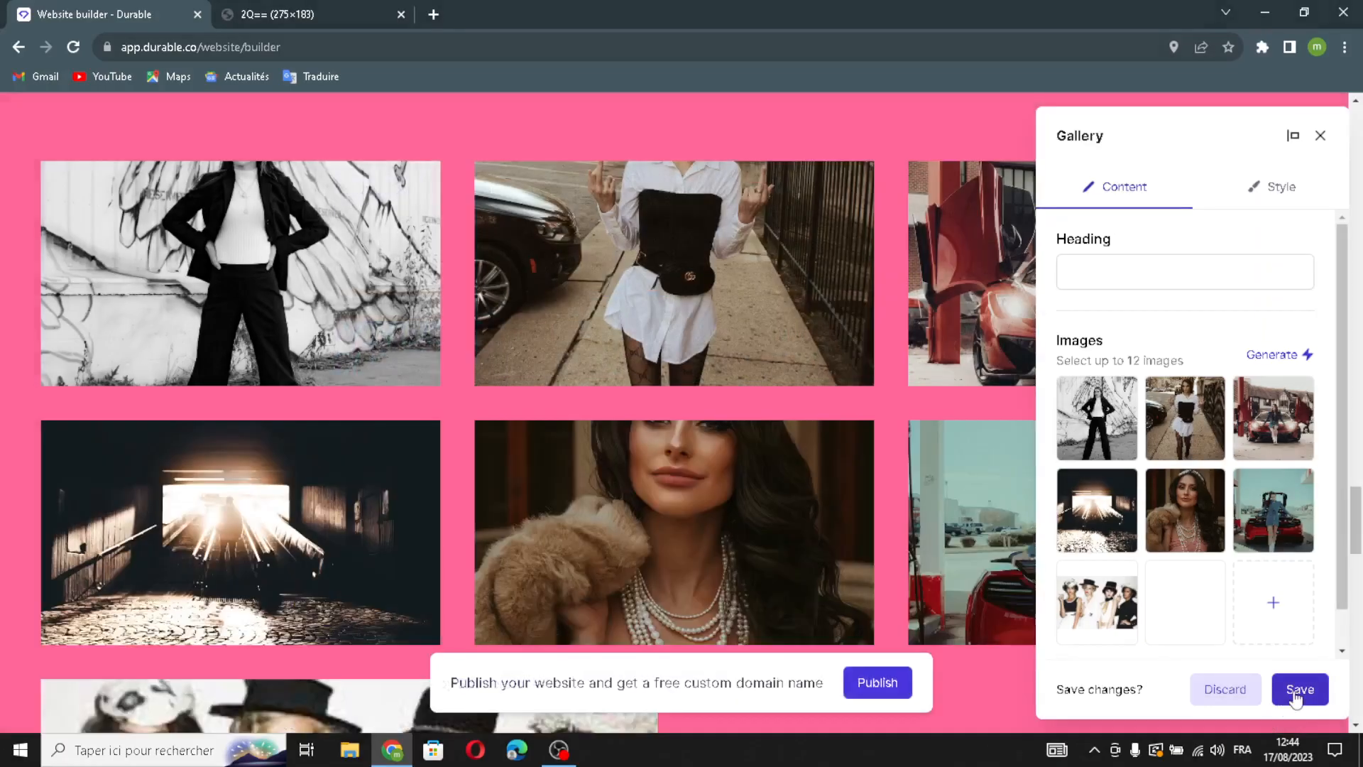
{"action": "left_click", "coordinate": [1299, 687]}
Examine the Location section's heading and address fields and the additional text field form, and close the form without adding anything
{"action": "scroll", "coordinate": [660, 429], "scroll_direction": "down", "scroll_amount": 15}
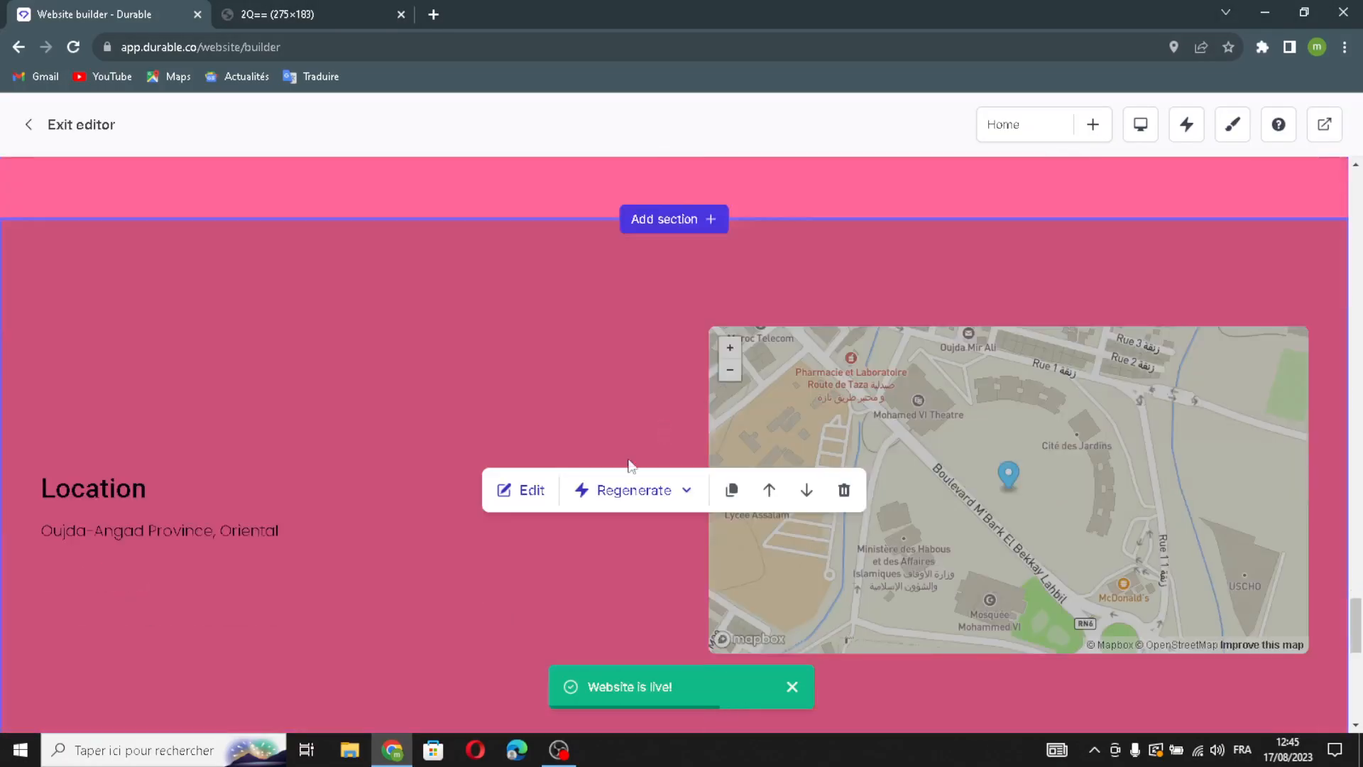
{"action": "left_click", "coordinate": [526, 490]}
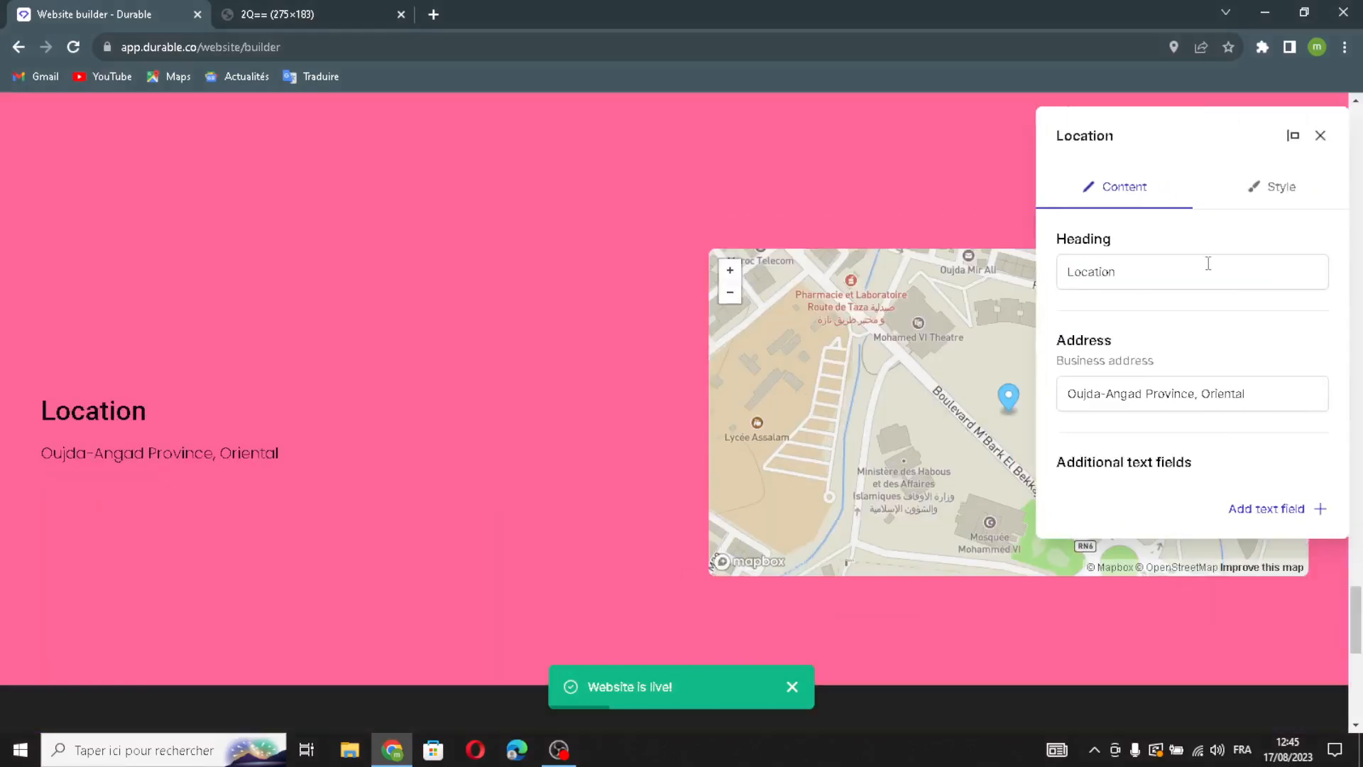
{"action": "left_click", "coordinate": [1208, 263]}
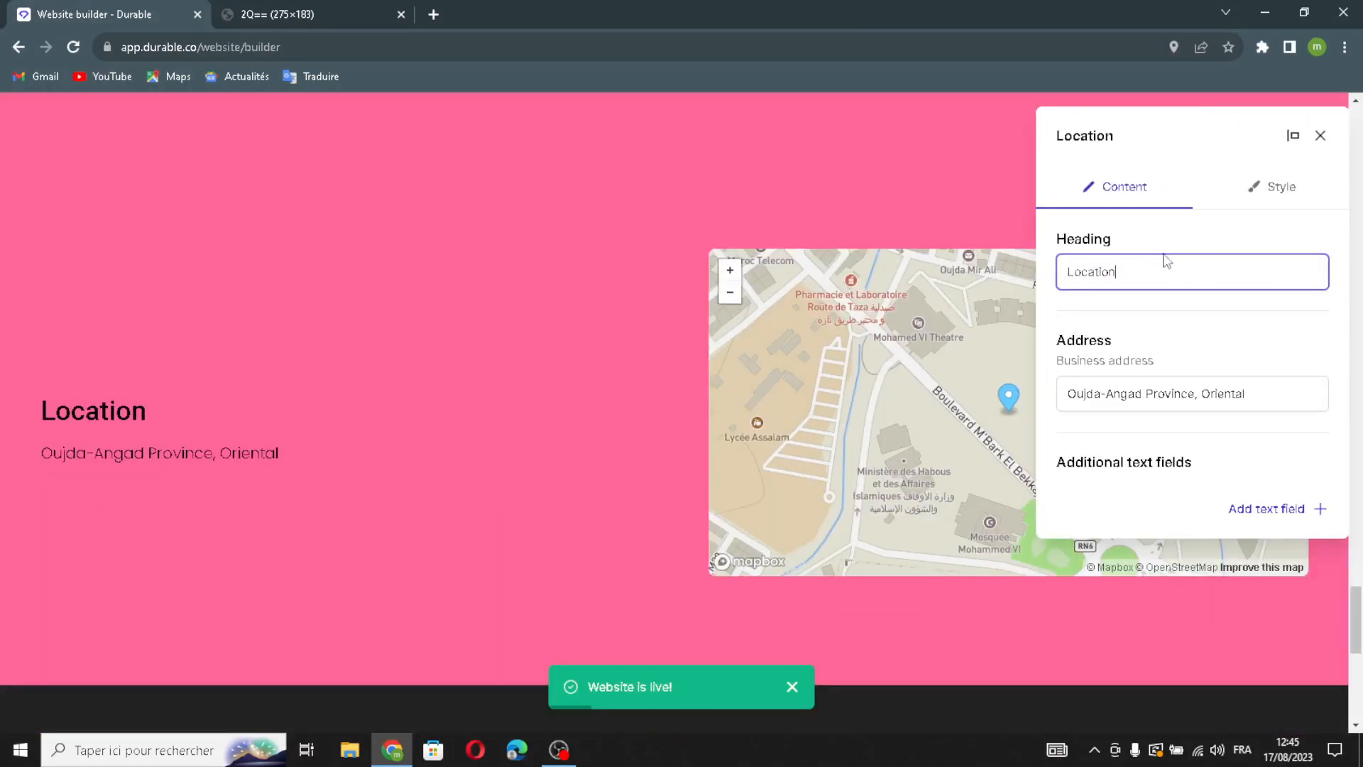
{"action": "mouse_move", "coordinate": [1261, 392]}
{"action": "left_mouse_down"}
{"action": "mouse_move", "coordinate": [1217, 356]}
{"action": "mouse_move", "coordinate": [1283, 389]}
{"action": "left_mouse_up"}
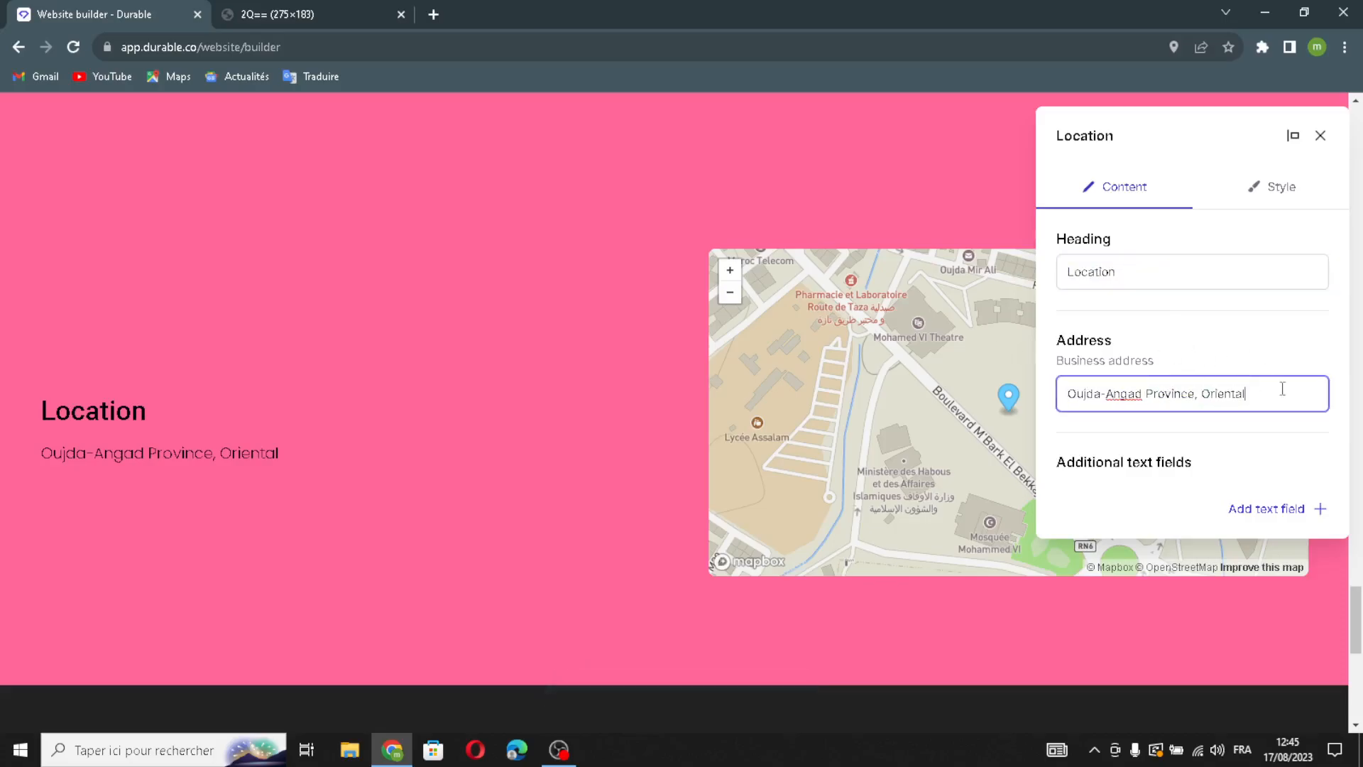
{"action": "left_click", "coordinate": [1262, 508]}
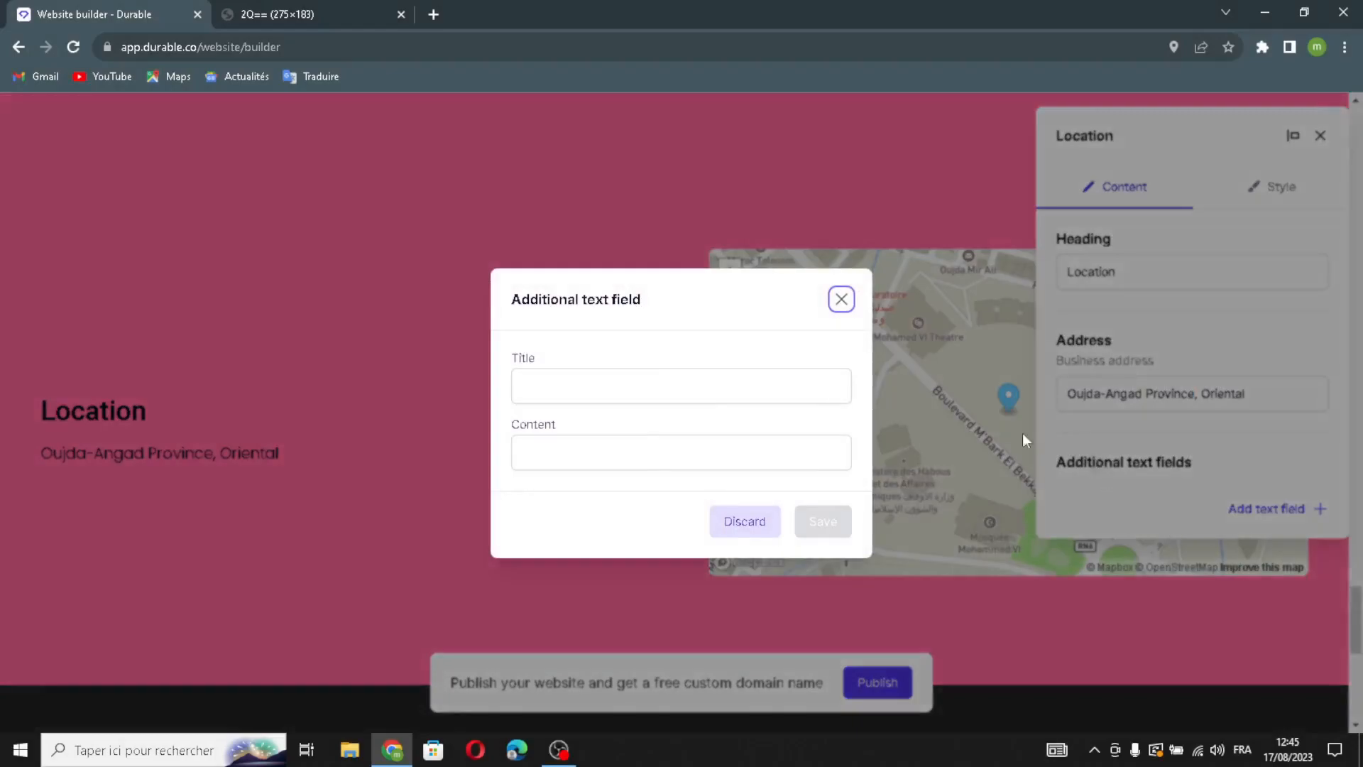
{"action": "left_click", "coordinate": [743, 386]}
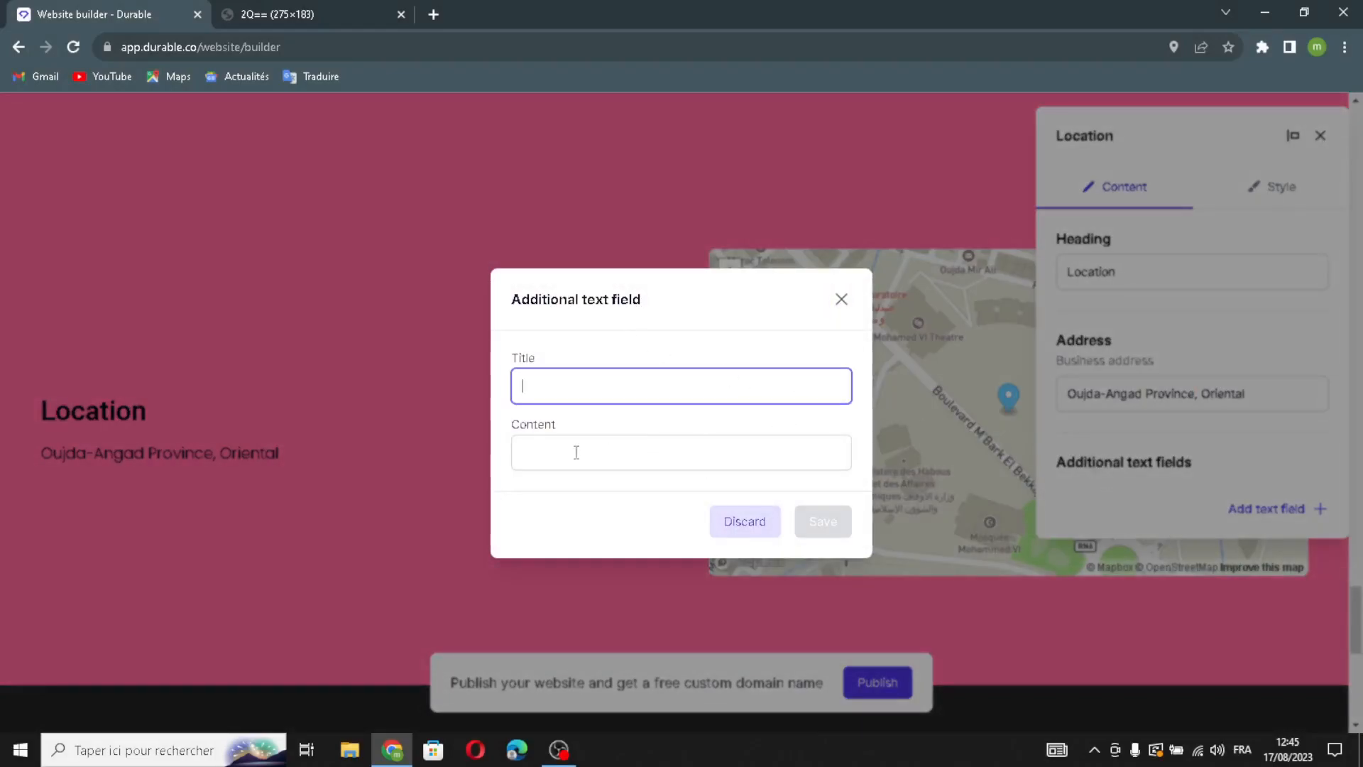
{"action": "left_click", "coordinate": [542, 453]}
{"action": "left_click", "coordinate": [841, 299]}
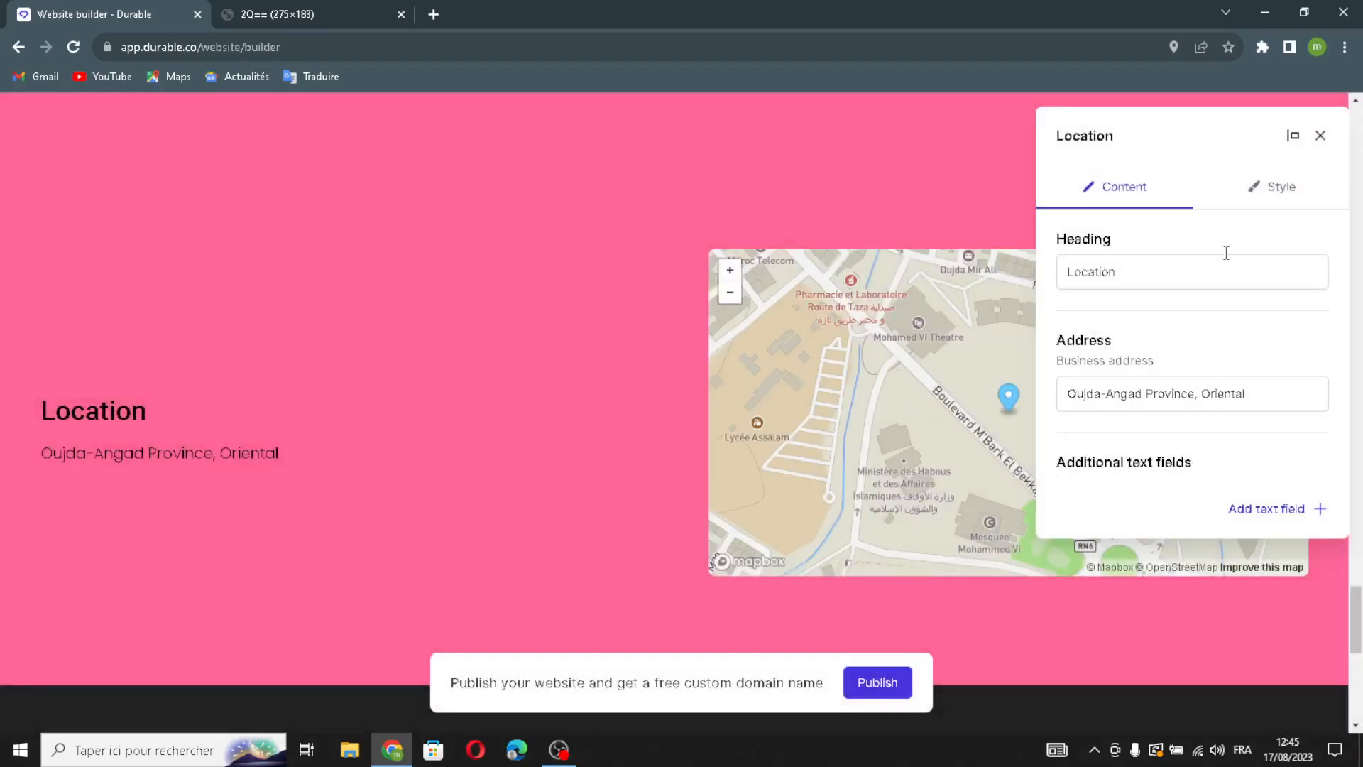
Review the Location section's map type, theme, corners, alignment, marker color, spacing and background settings, and close the section editor
{"action": "left_click", "coordinate": [1270, 203]}
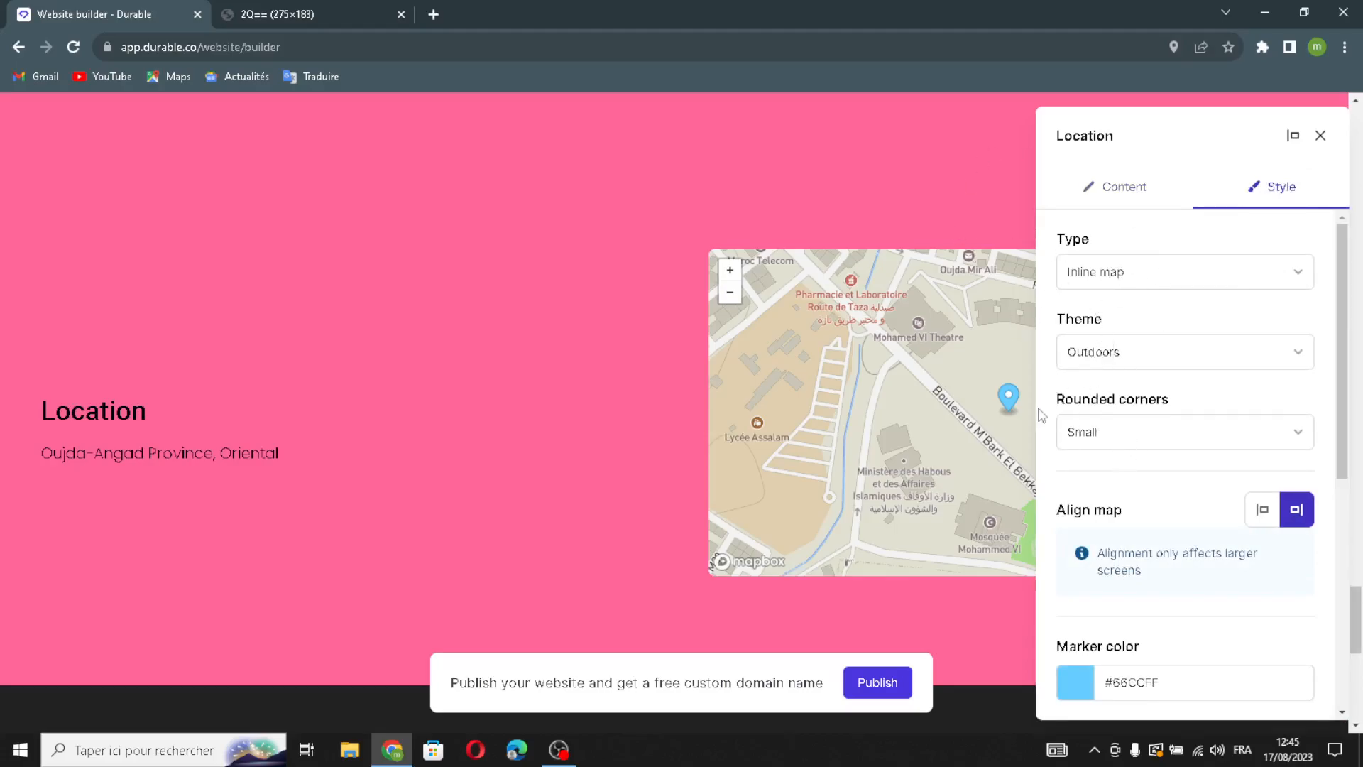
{"action": "scroll", "coordinate": [1079, 476], "scroll_direction": "down", "scroll_amount": 3}
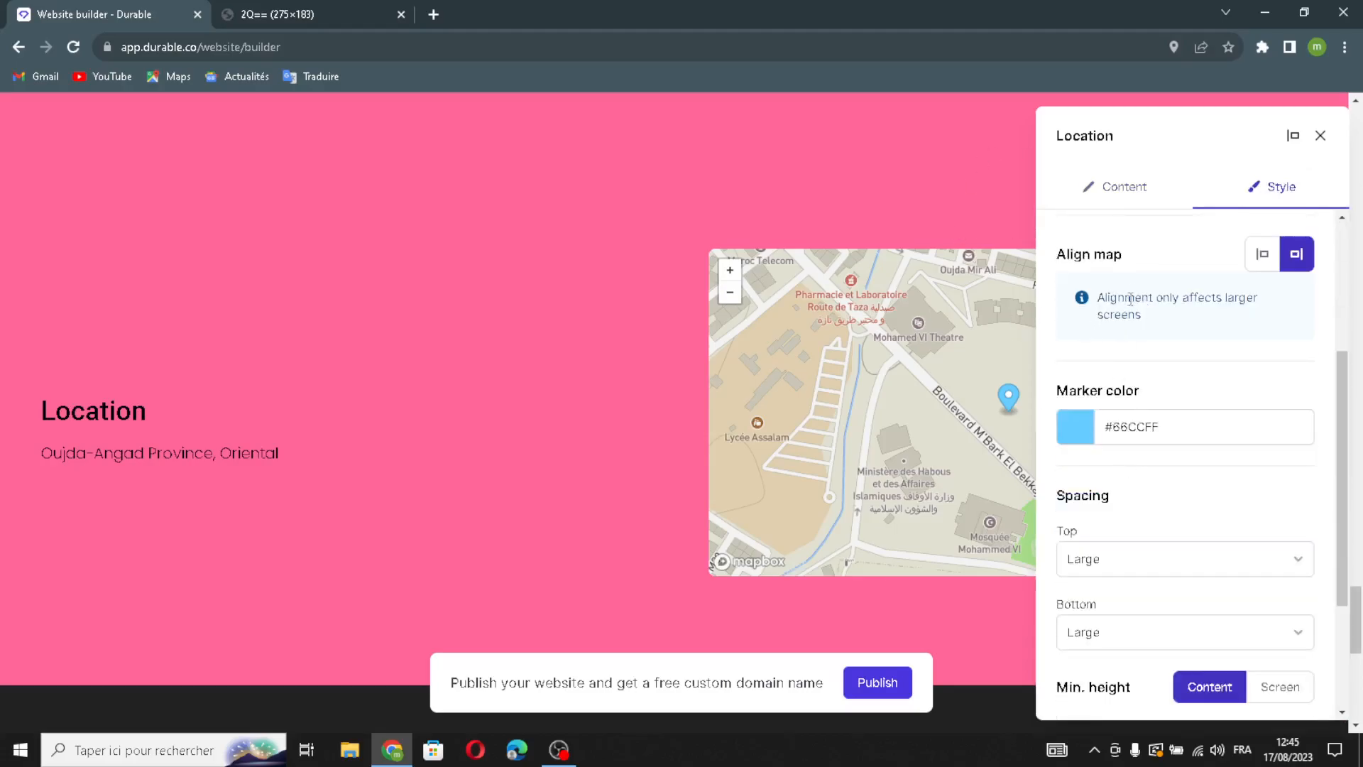
{"action": "scroll", "coordinate": [1122, 319], "scroll_direction": "down", "scroll_amount": 3}
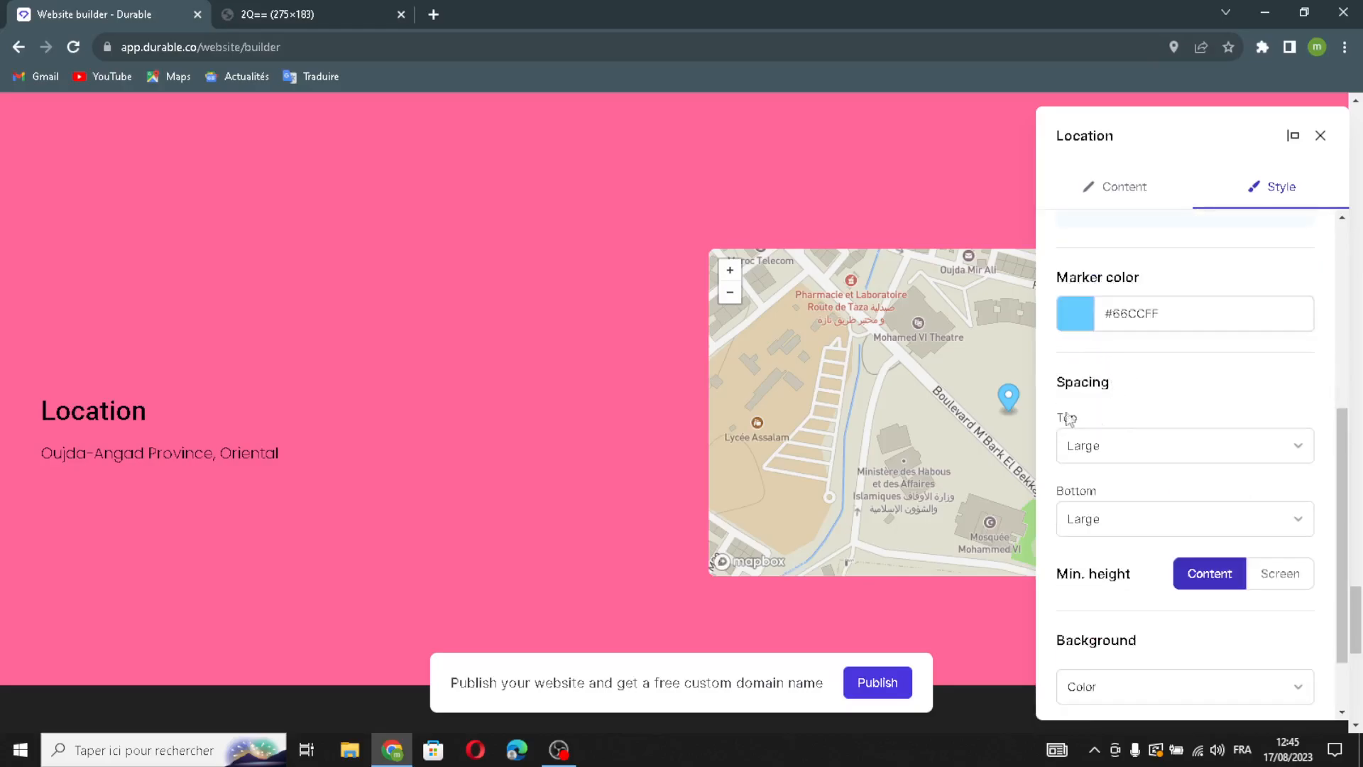
{"action": "scroll", "coordinate": [1171, 579], "scroll_direction": "down", "scroll_amount": 1}
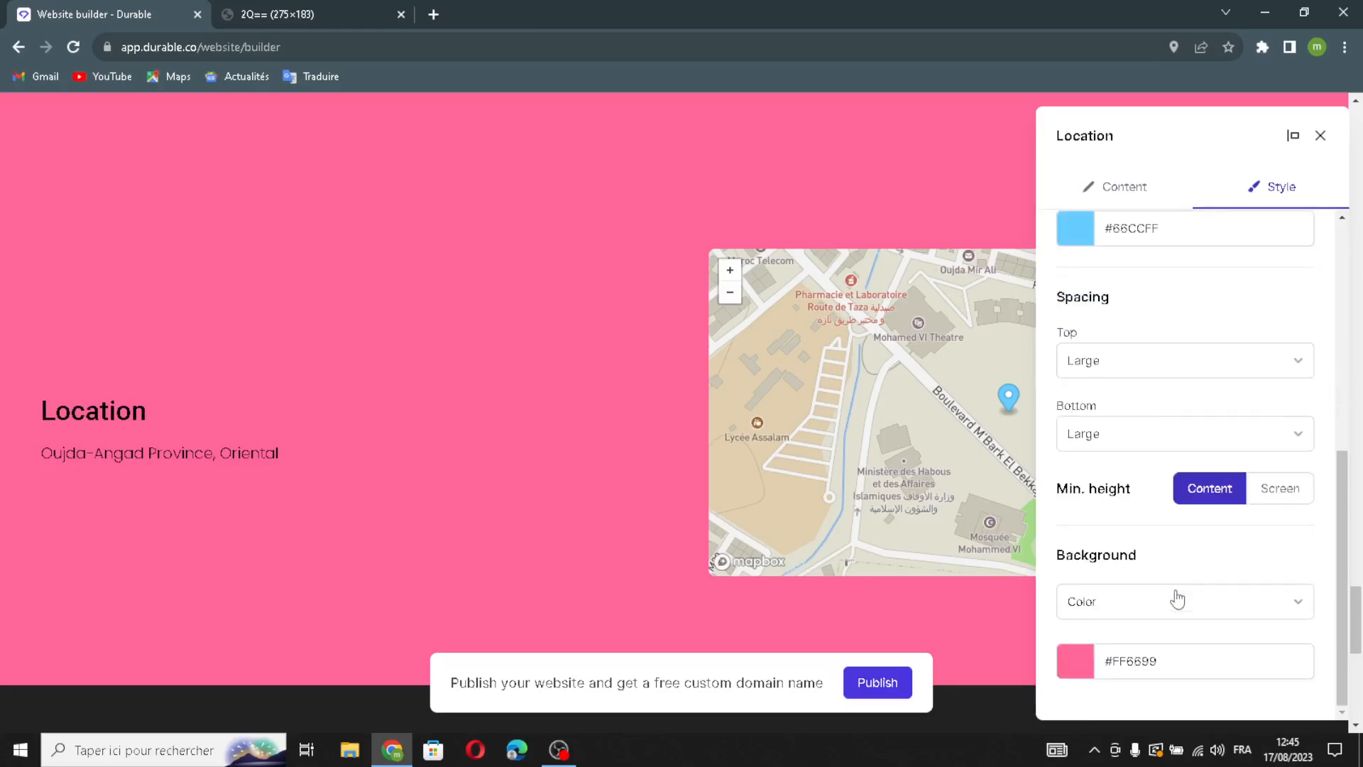
{"action": "scroll", "coordinate": [1172, 462], "scroll_direction": "up", "scroll_amount": 6}
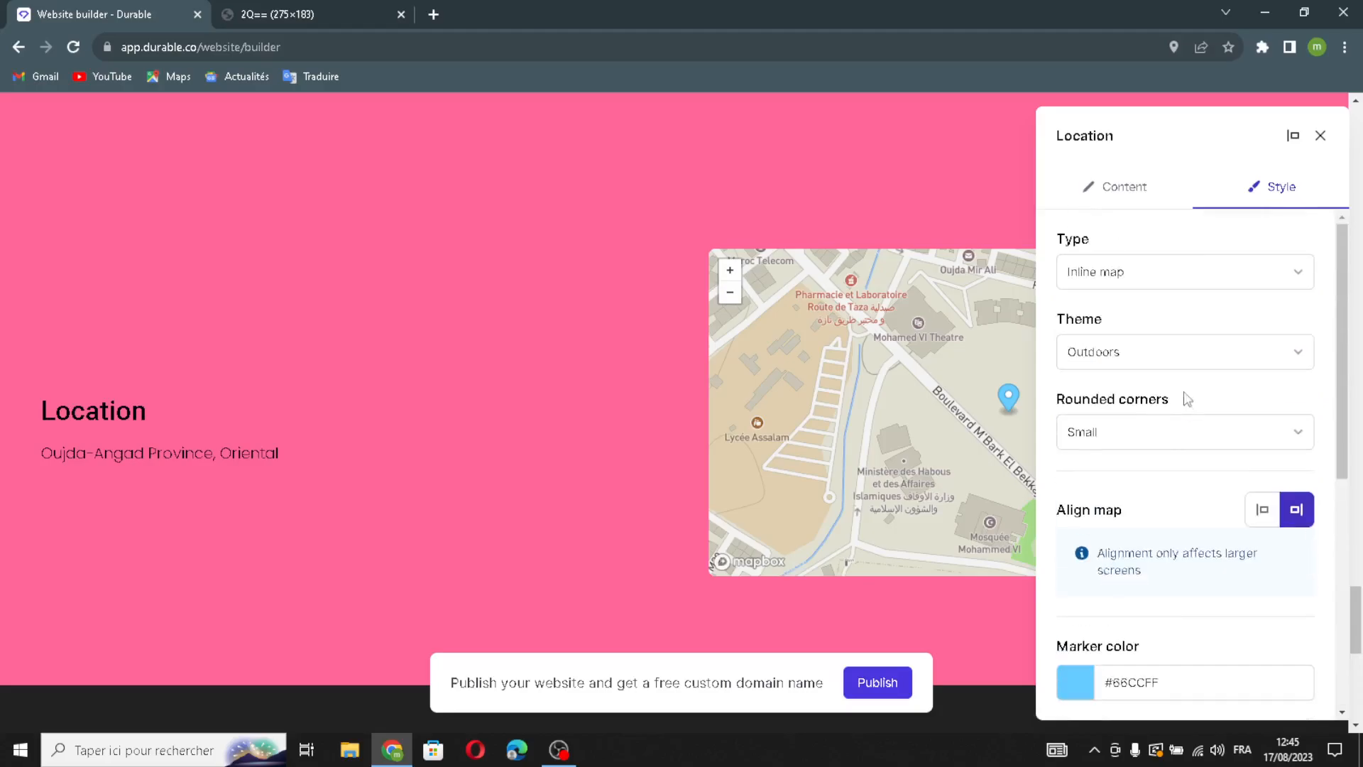
{"action": "left_click", "coordinate": [1321, 137]}
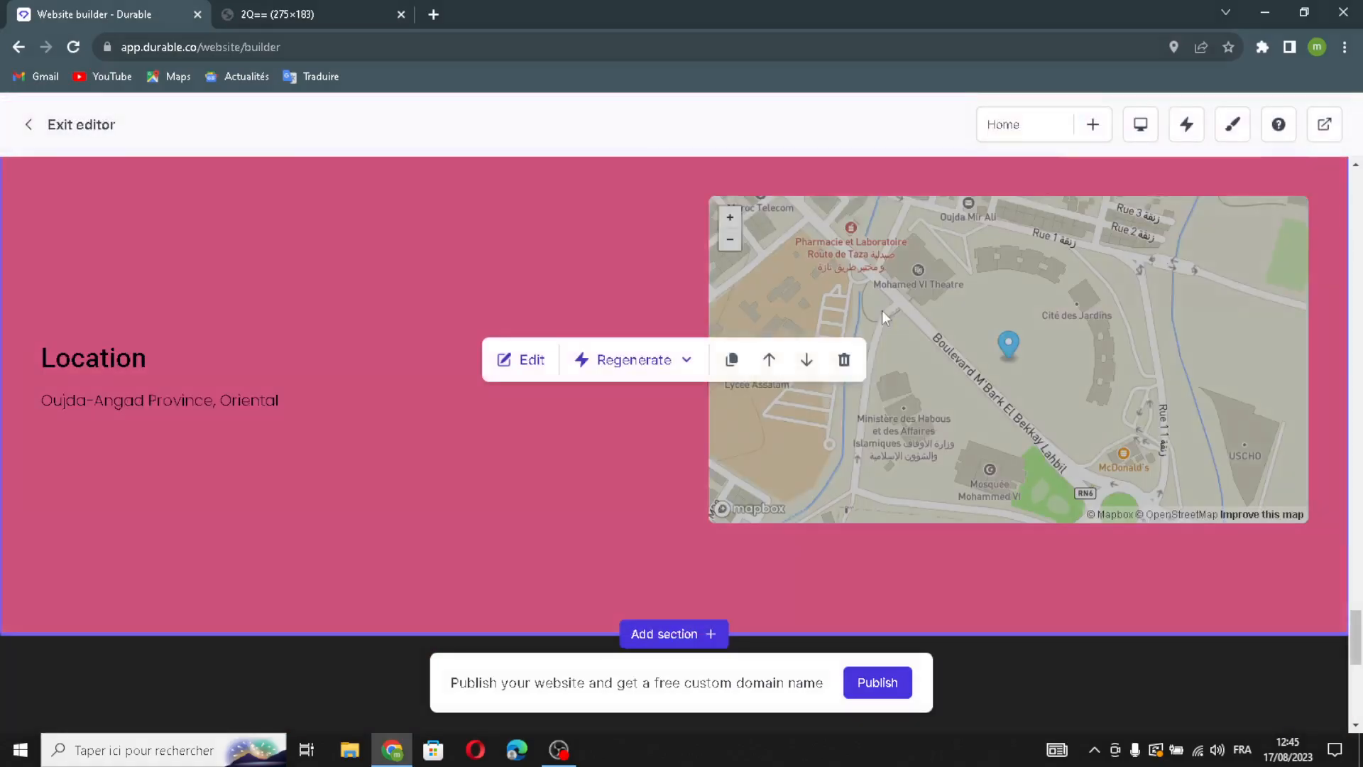
Open the contact form section for editing and regenerate its heading and text with AI
{"action": "scroll", "coordinate": [880, 310], "scroll_direction": "down", "scroll_amount": 5}
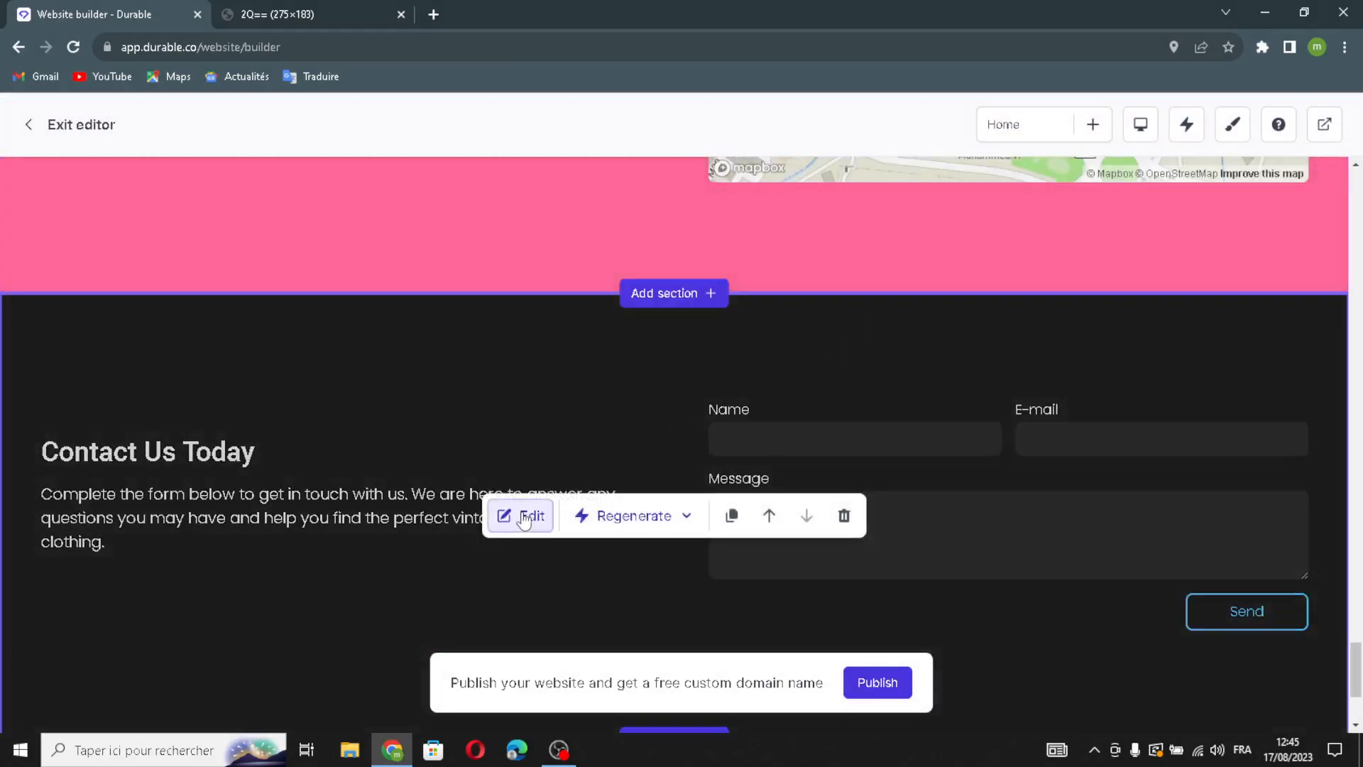
{"action": "left_click", "coordinate": [527, 515]}
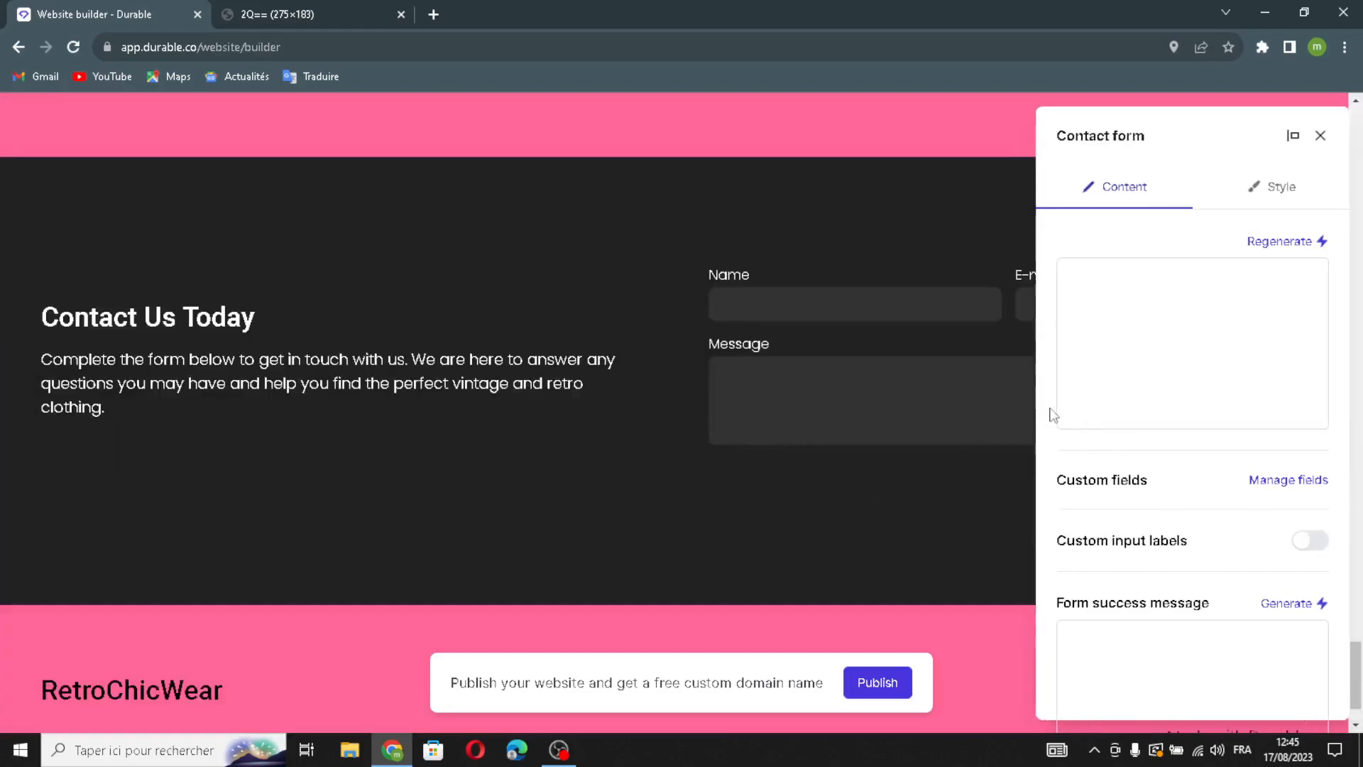
{"action": "left_click", "coordinate": [1288, 241]}
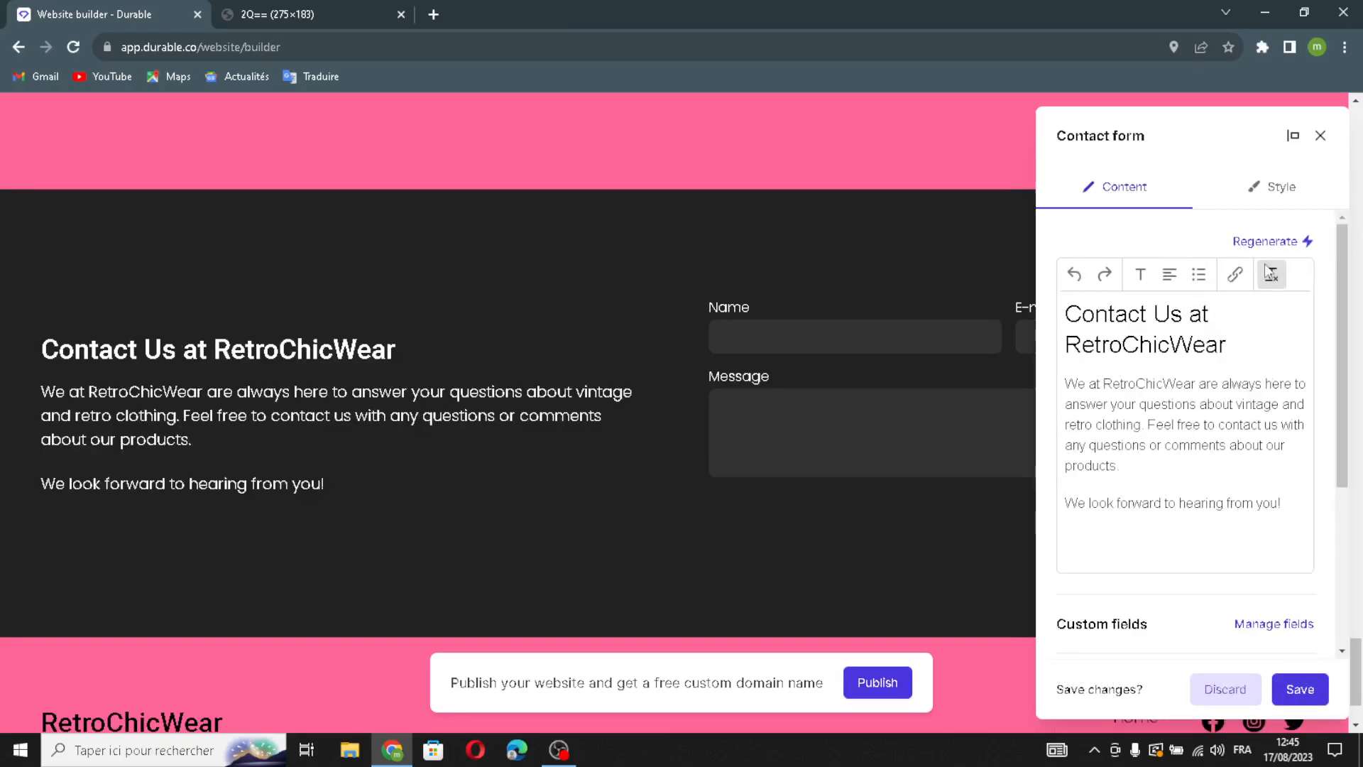
Review the contact form's content options, including the custom fields manager and form success message, and close the custom fields manager
{"action": "scroll", "coordinate": [1264, 419], "scroll_direction": "down", "scroll_amount": 1}
{"action": "scroll", "coordinate": [1234, 425], "scroll_direction": "up", "scroll_amount": 1}
{"action": "scroll", "coordinate": [1250, 501], "scroll_direction": "down", "scroll_amount": 4}
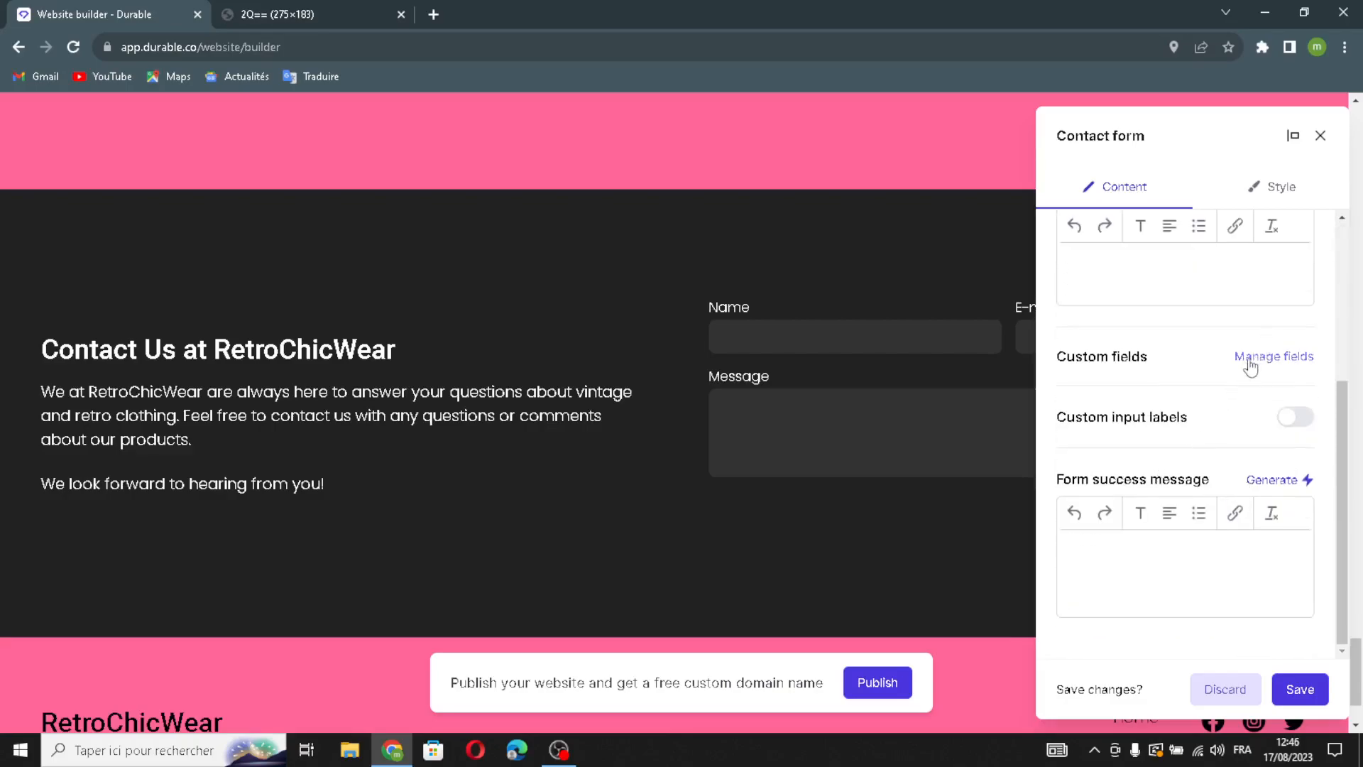
{"action": "left_click", "coordinate": [1251, 362]}
{"action": "left_click", "coordinate": [889, 220]}
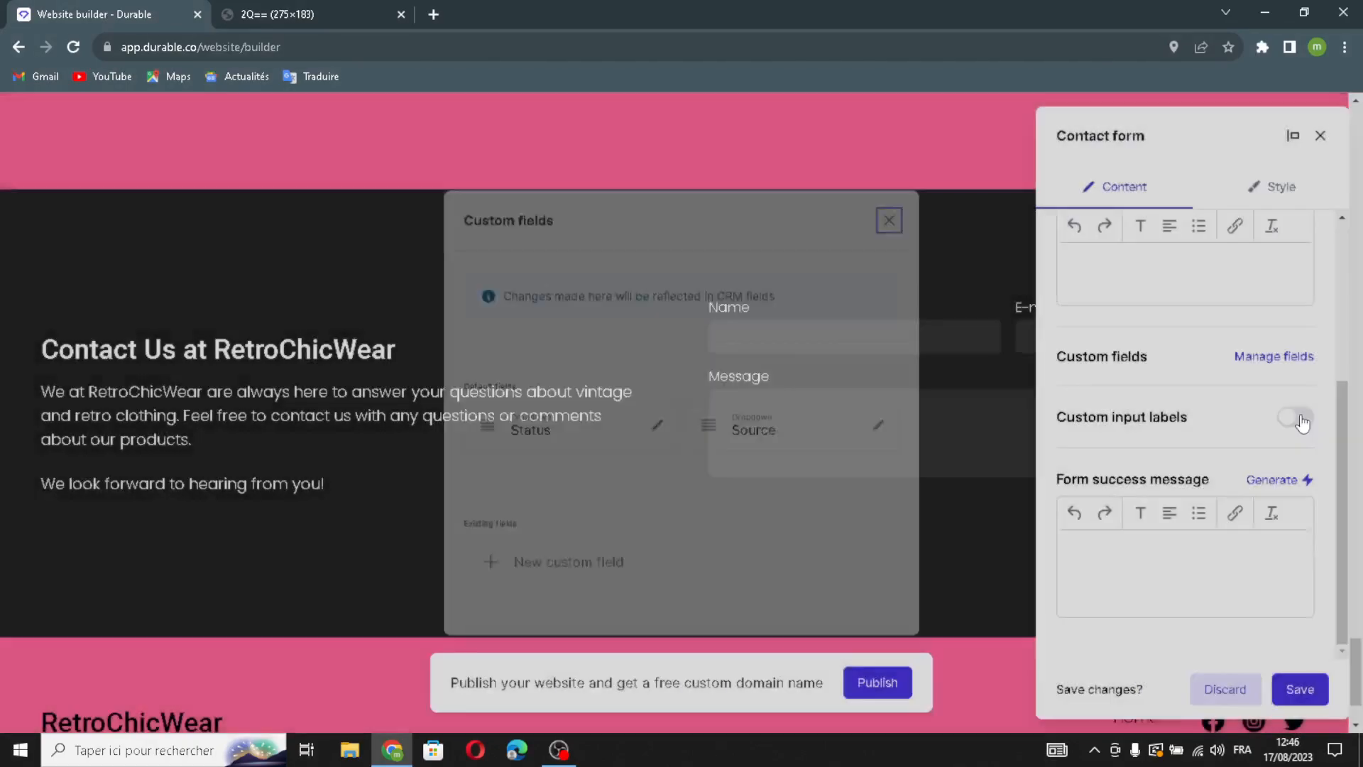
Enable custom input labels for the contact form, generate its form success message with AI, and save the section
{"action": "scroll", "coordinate": [1129, 415], "scroll_direction": "up", "scroll_amount": 4}
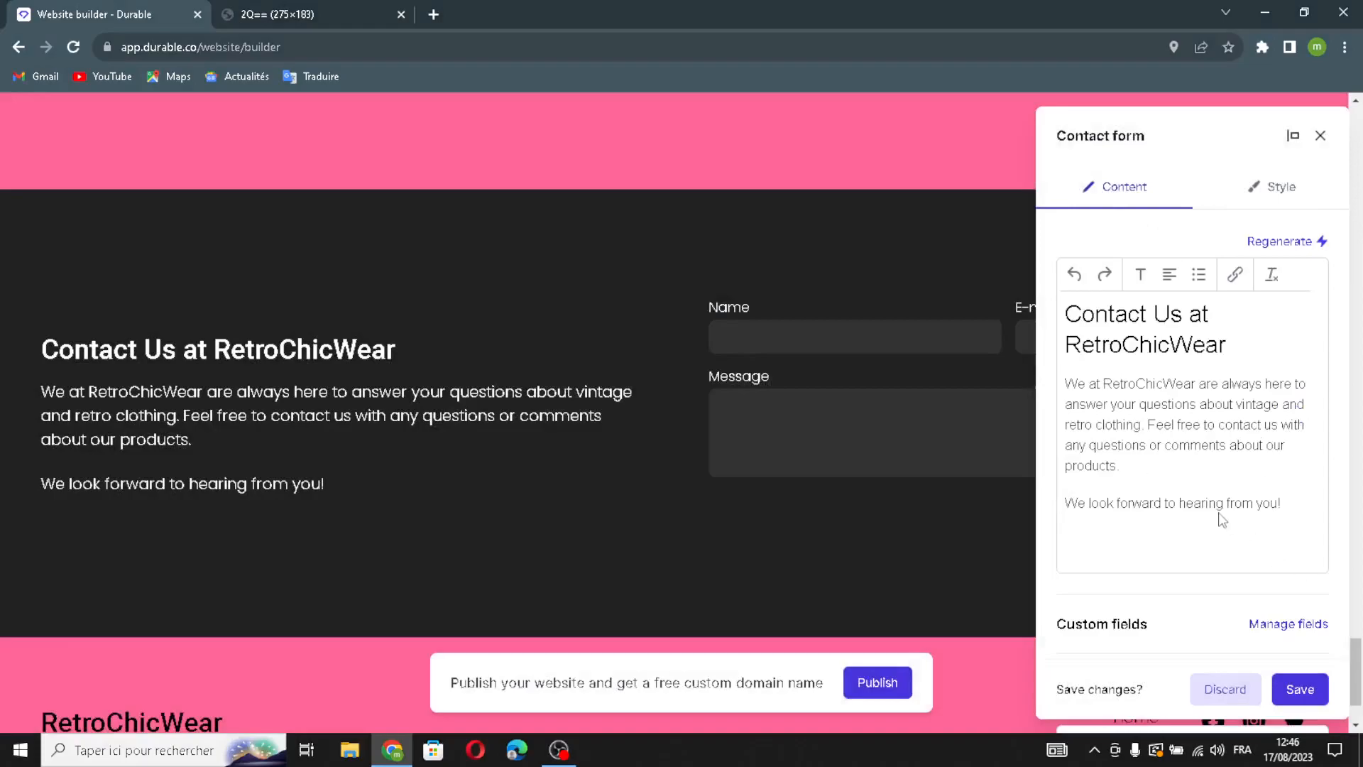
{"action": "scroll", "coordinate": [1192, 525], "scroll_direction": "down", "scroll_amount": 7}
{"action": "left_click", "coordinate": [1281, 482]}
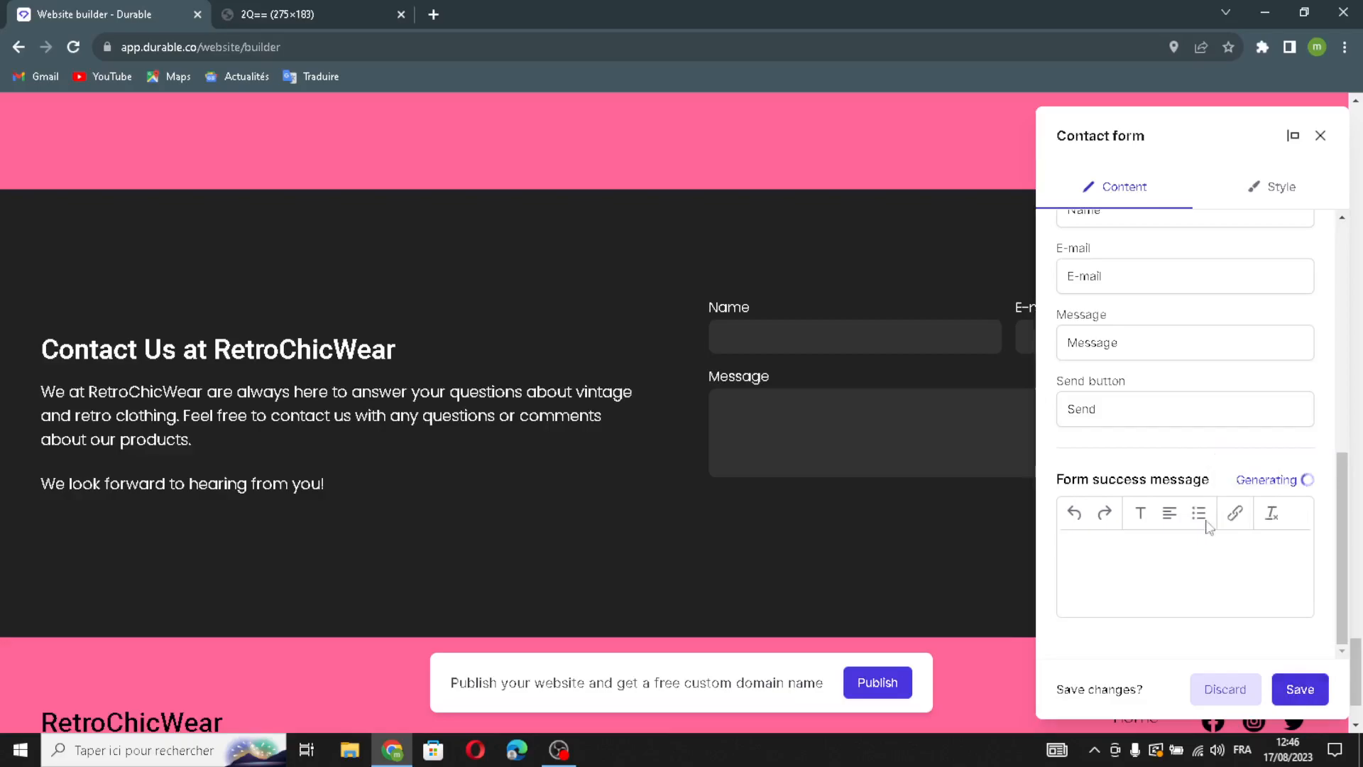
{"action": "left_click", "coordinate": [1292, 687]}
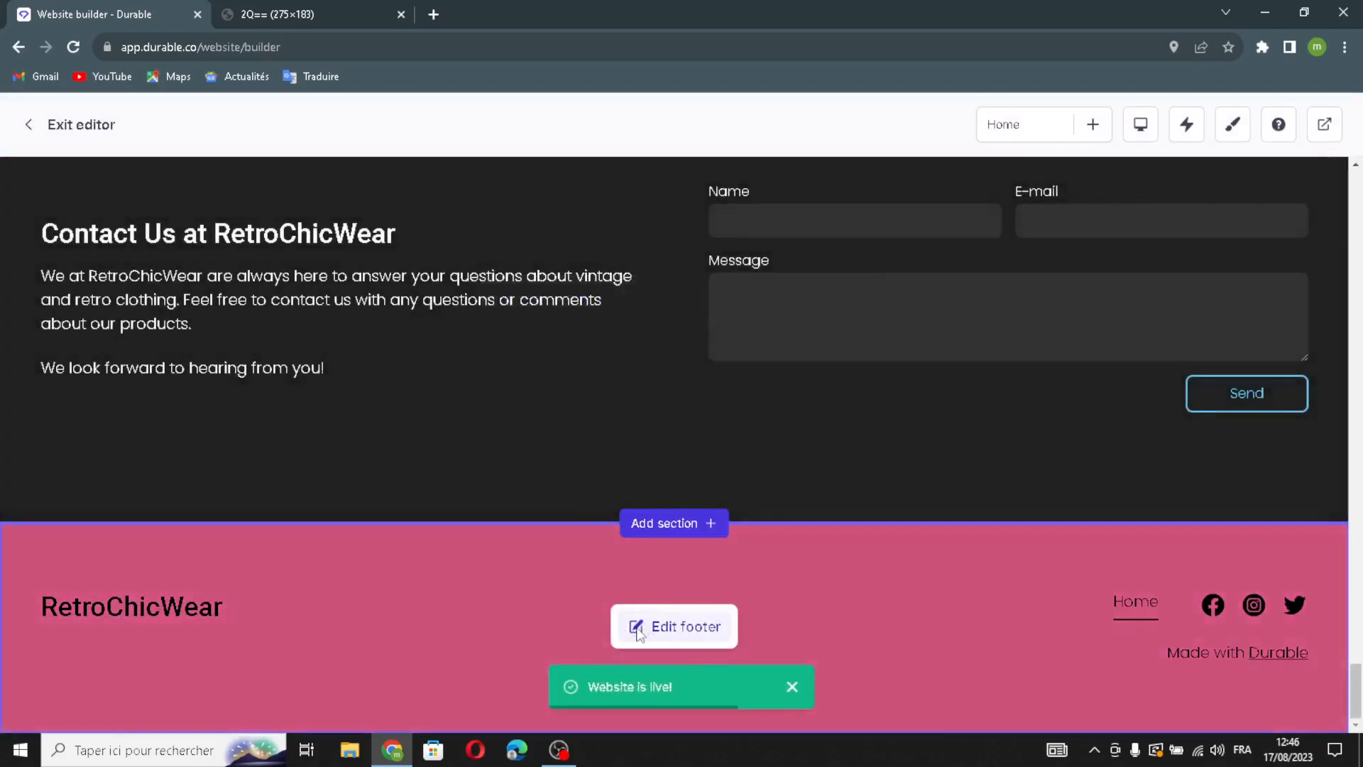
Open the footer for editing, enable its logo option, and review the logo upload and additional details fields
{"action": "left_click", "coordinate": [639, 629]}
{"action": "left_click_drag", "start_coordinate": [1163, 376], "coordinate": [1224, 392]}
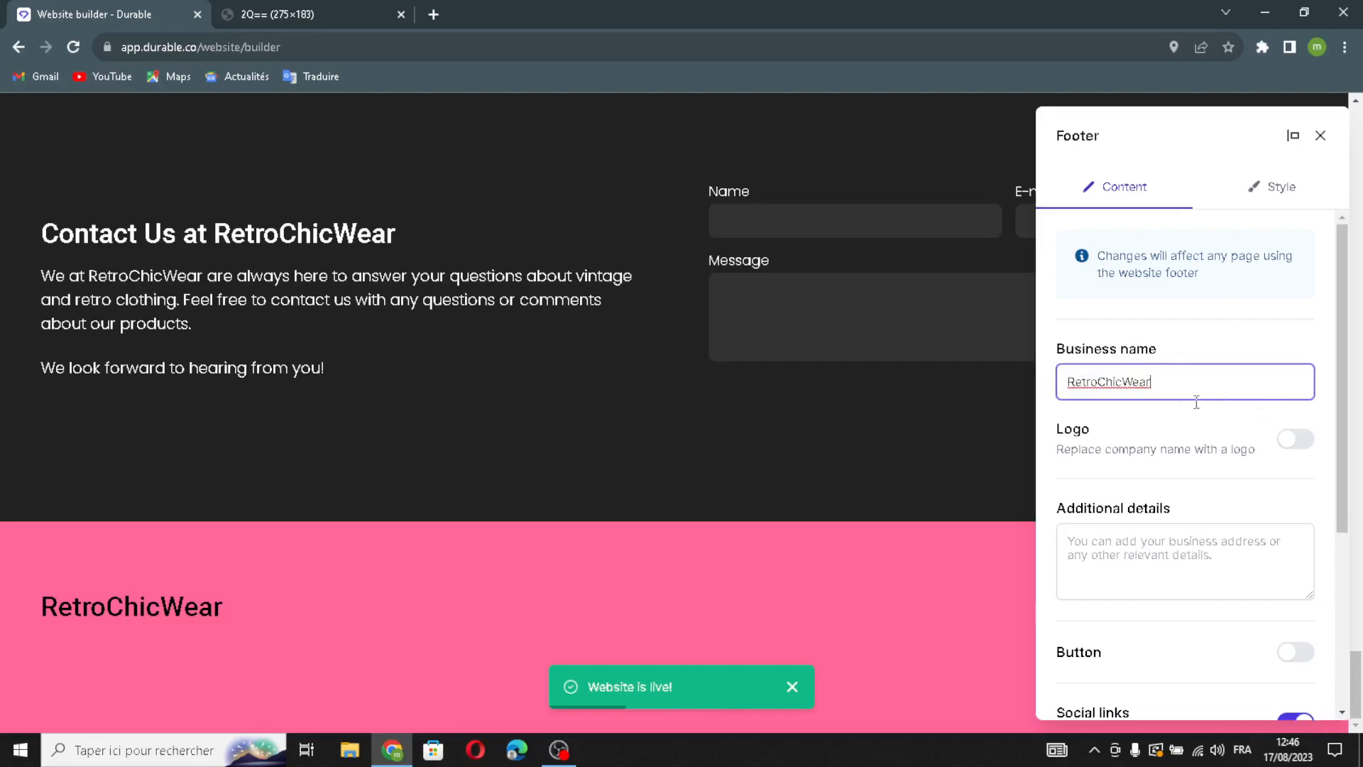
{"action": "left_click", "coordinate": [1299, 444]}
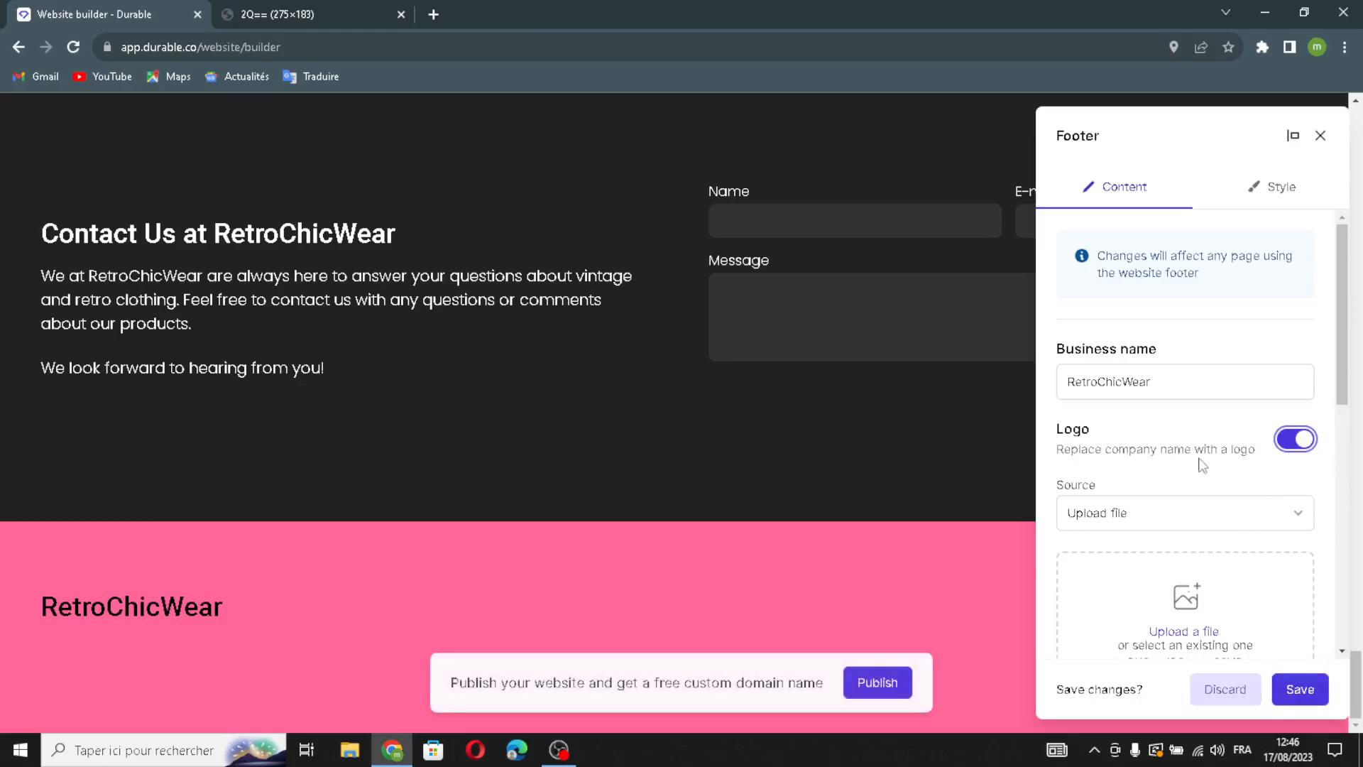
{"action": "scroll", "coordinate": [1181, 539], "scroll_direction": "down", "scroll_amount": 3}
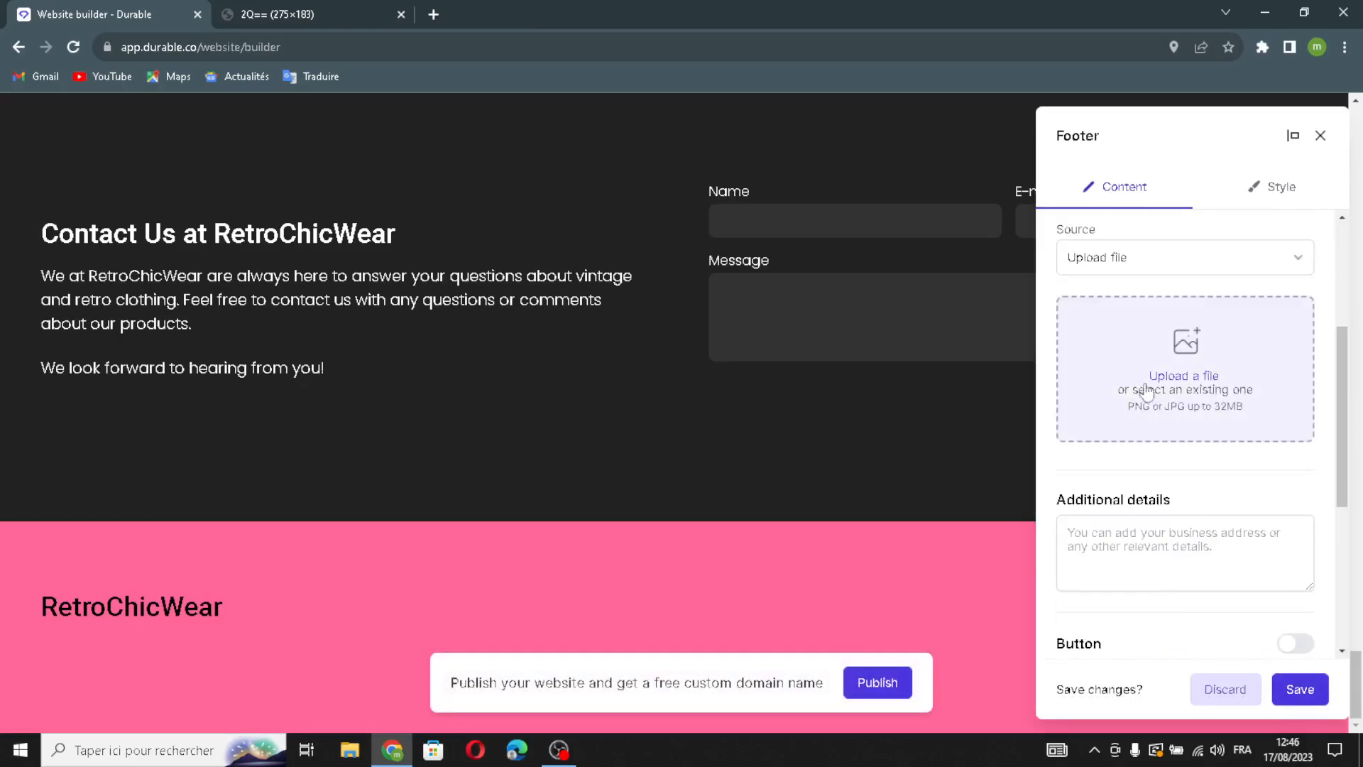
{"action": "left_click", "coordinate": [1131, 546]}
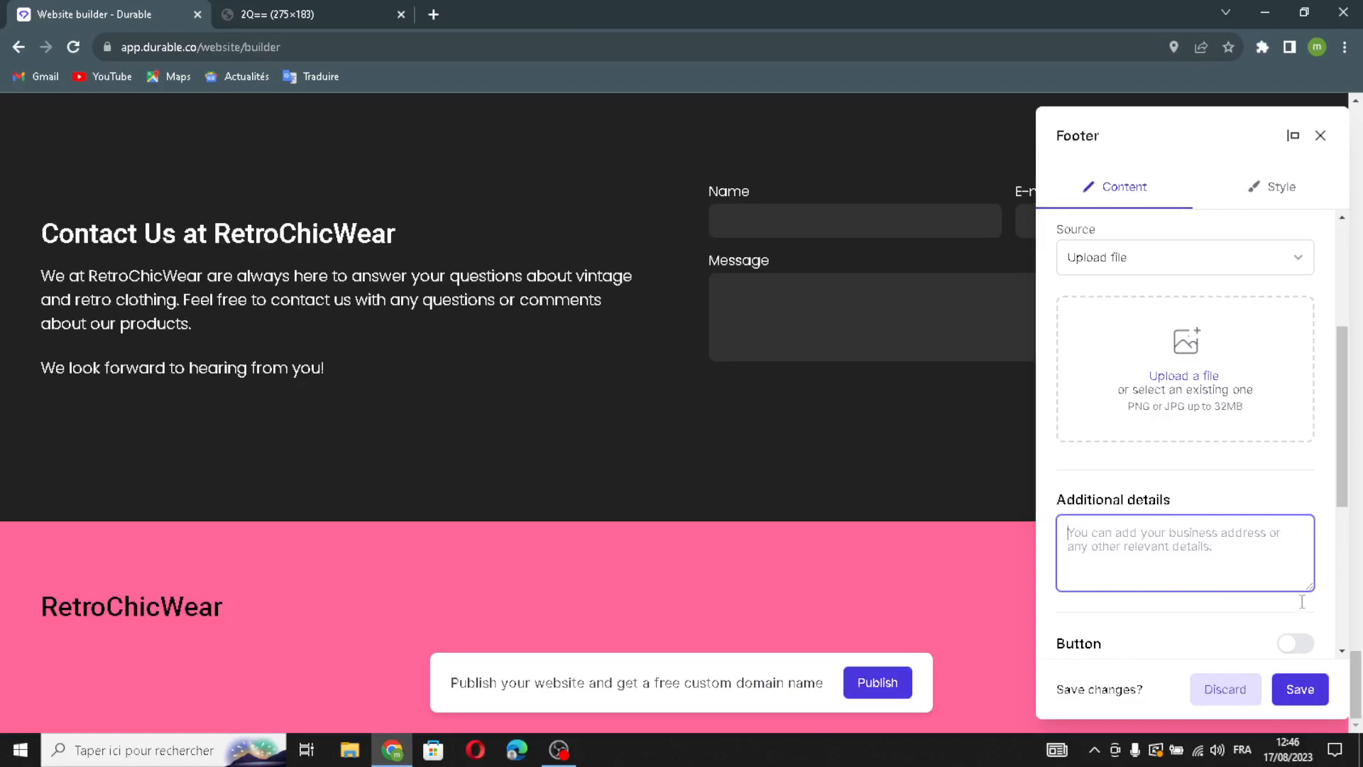
Enable the footer button and review its label and external link fields
{"action": "scroll", "coordinate": [1243, 589], "scroll_direction": "down", "scroll_amount": 2}
{"action": "left_click", "coordinate": [1294, 487]}
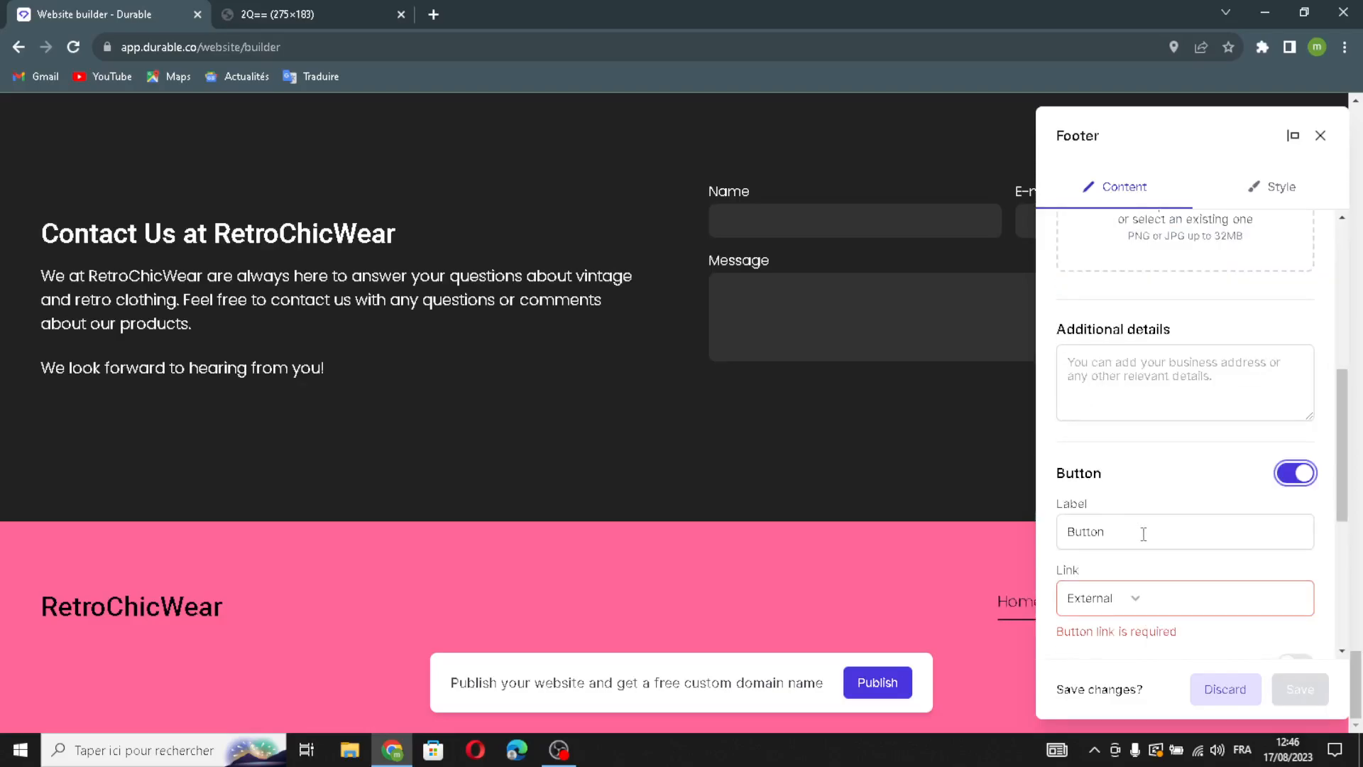
{"action": "scroll", "coordinate": [1150, 525], "scroll_direction": "down", "scroll_amount": 1}
{"action": "double_click", "coordinate": [1129, 447]}
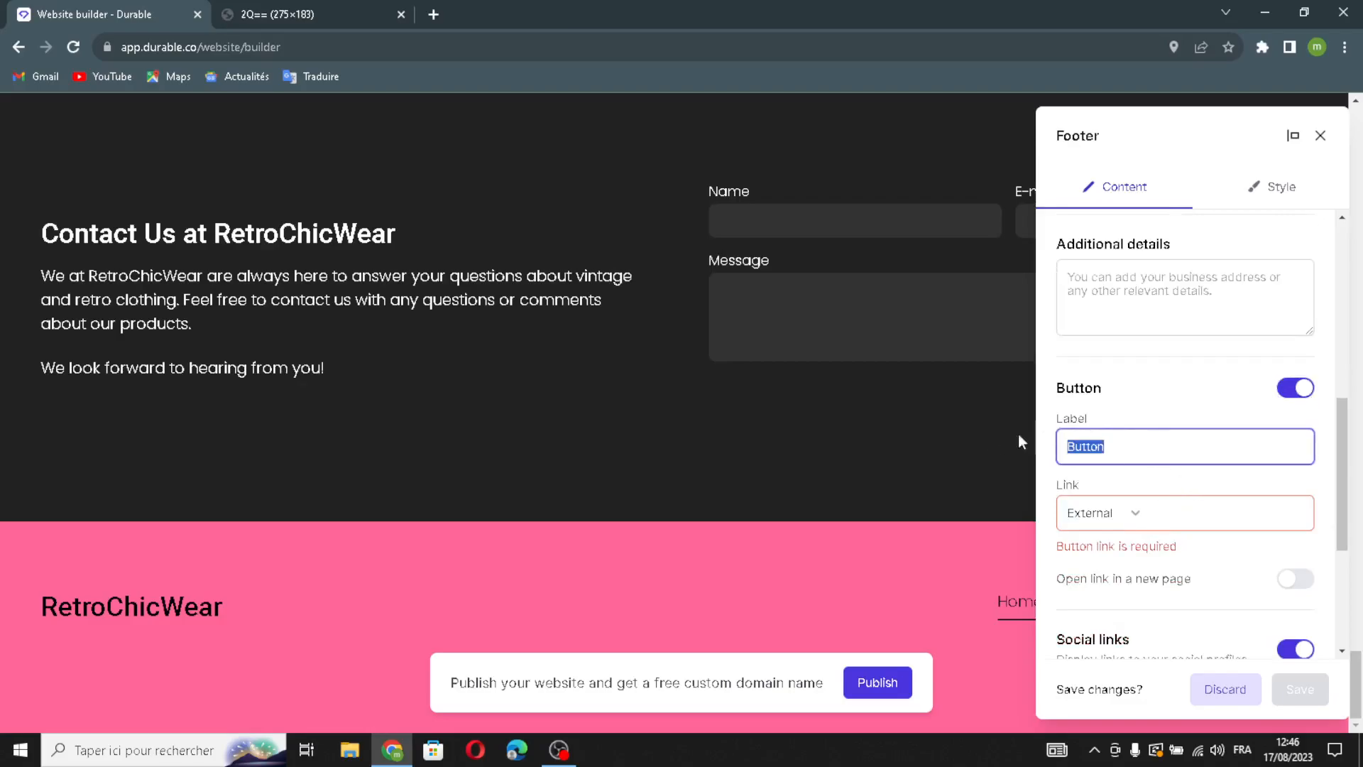
{"action": "left_click", "coordinate": [1124, 451]}
{"action": "left_click", "coordinate": [1156, 513]}
{"action": "scroll", "coordinate": [1186, 568], "scroll_direction": "down", "scroll_amount": 3}
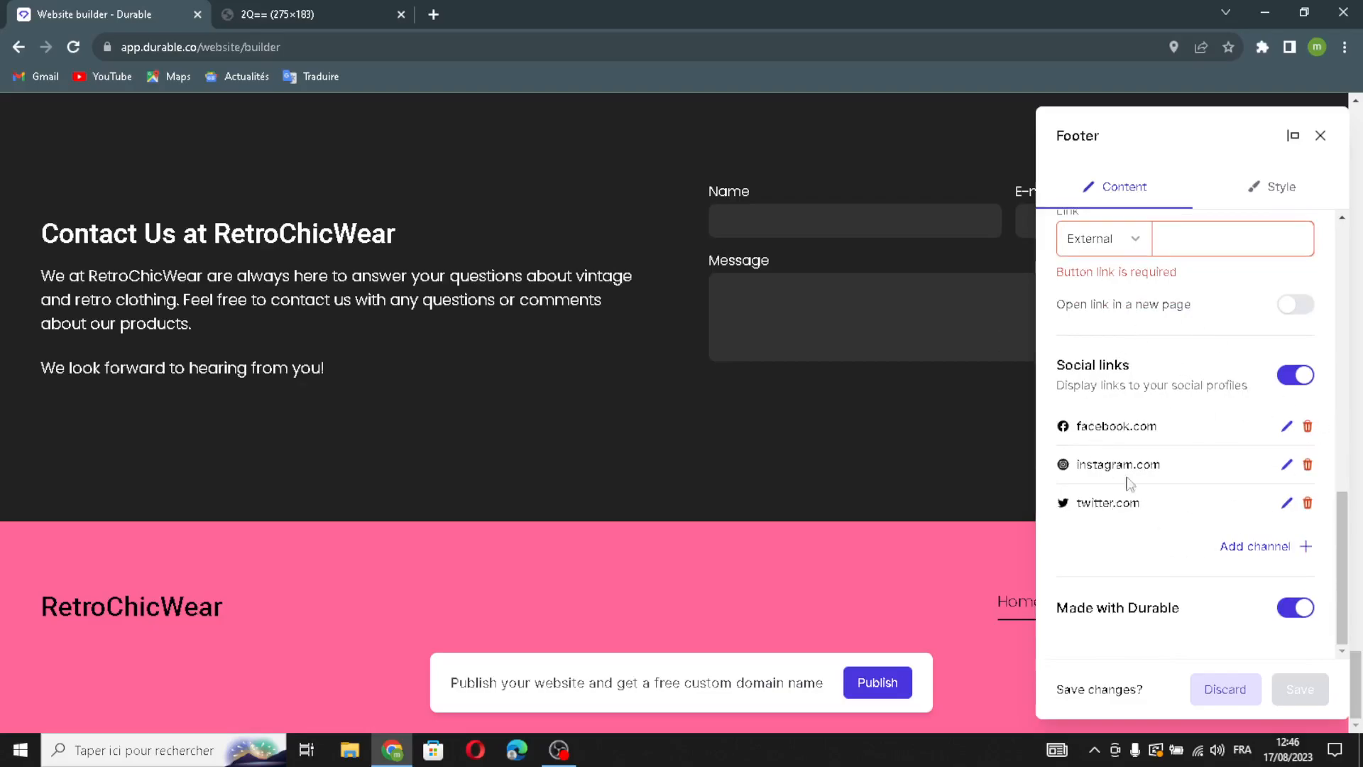
Review the form for adding a social link without adding one, and close the footer editor, applying its changes
{"action": "left_click", "coordinate": [1253, 546]}
{"action": "left_click", "coordinate": [841, 292]}
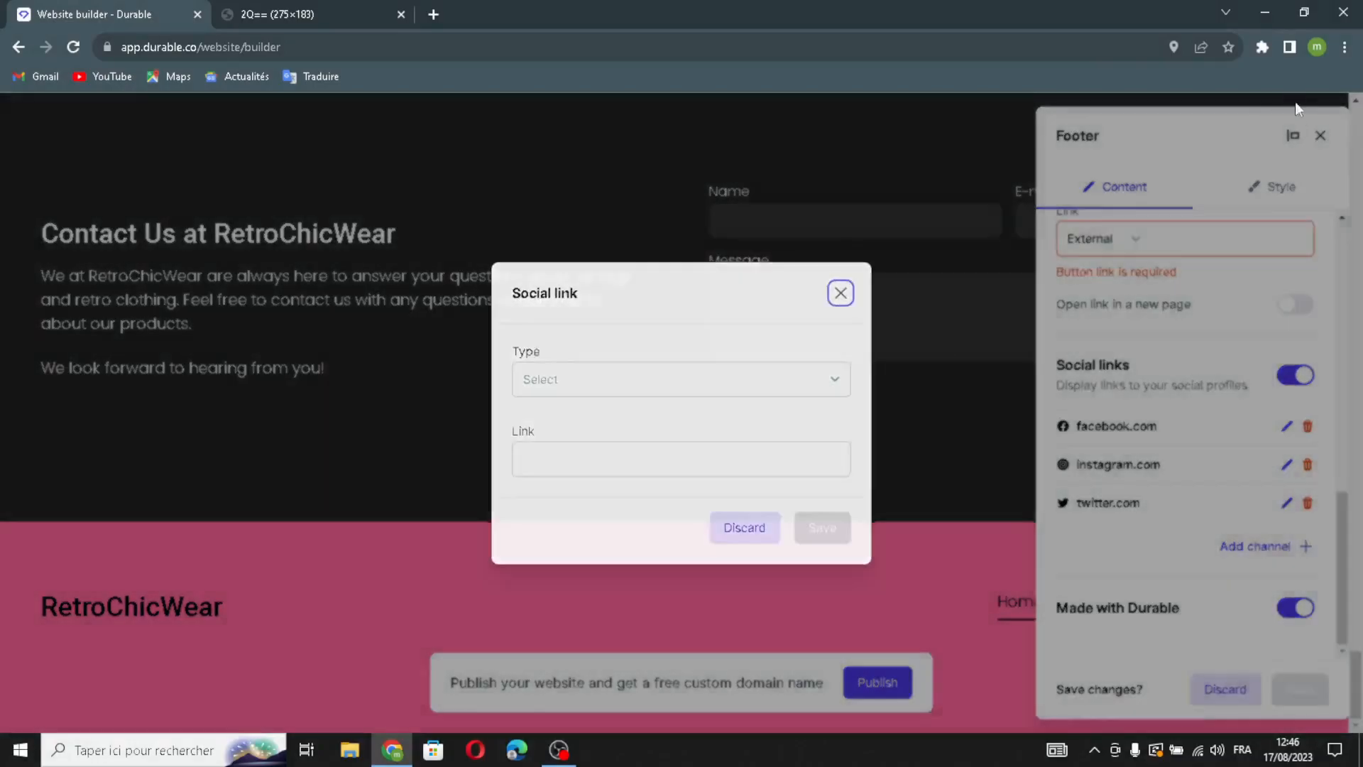
{"action": "left_click", "coordinate": [1320, 136]}
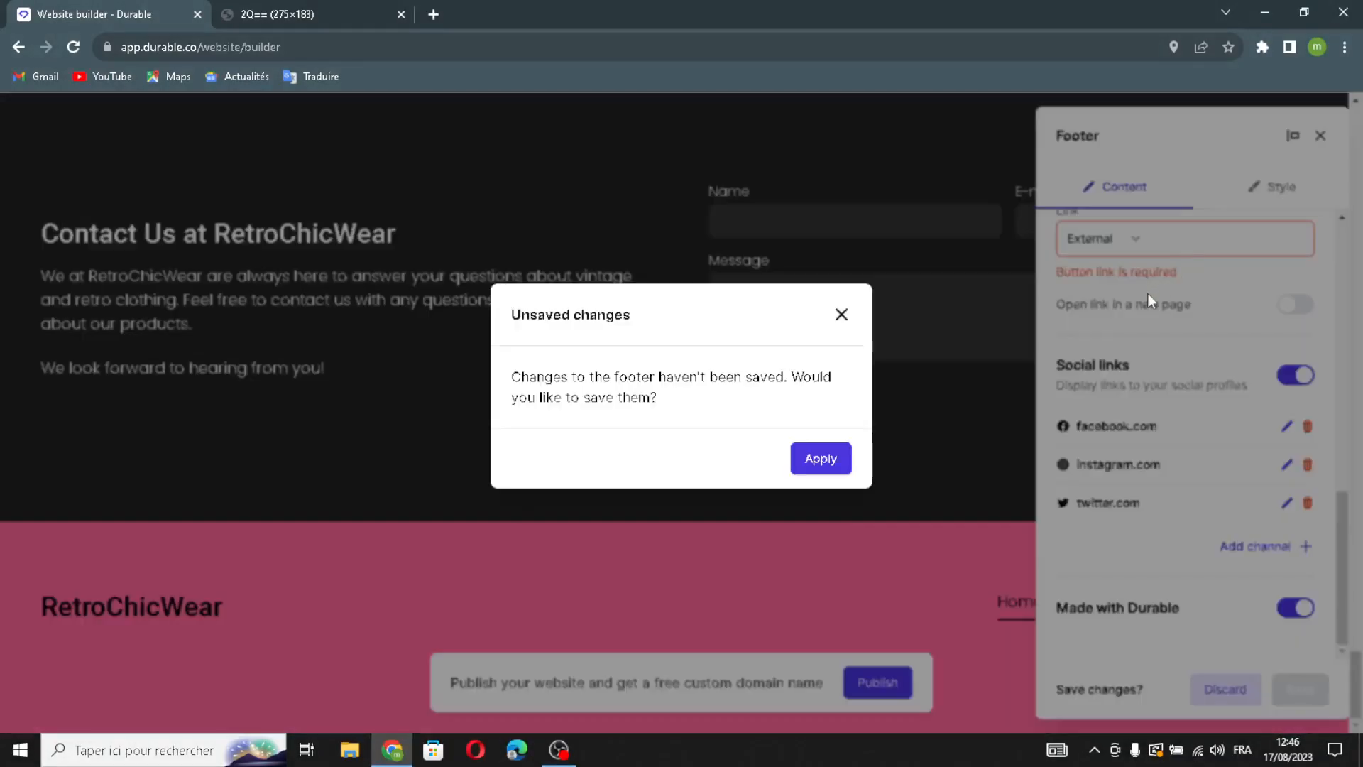
{"action": "left_click", "coordinate": [816, 458]}
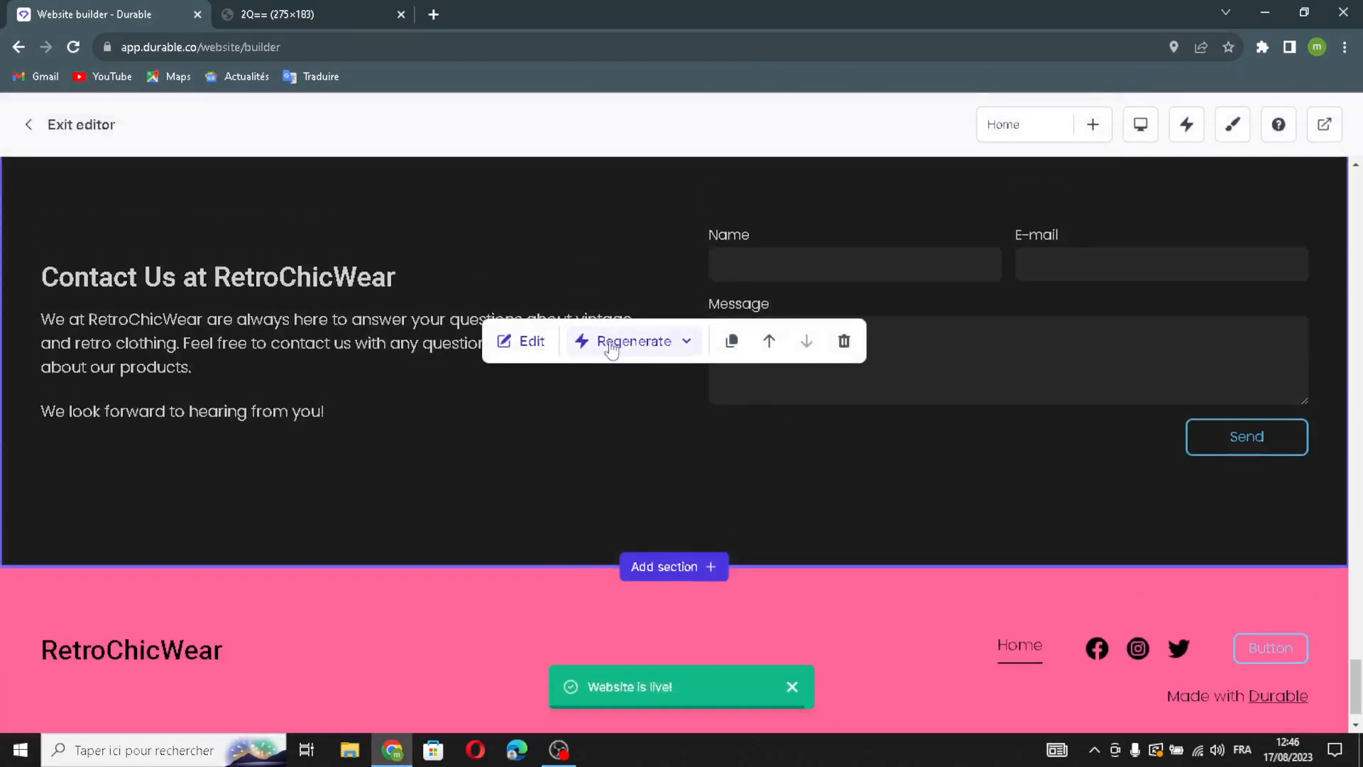
Regenerate the contact form section's content and the Location section's layout with AI
{"action": "left_click", "coordinate": [611, 348]}
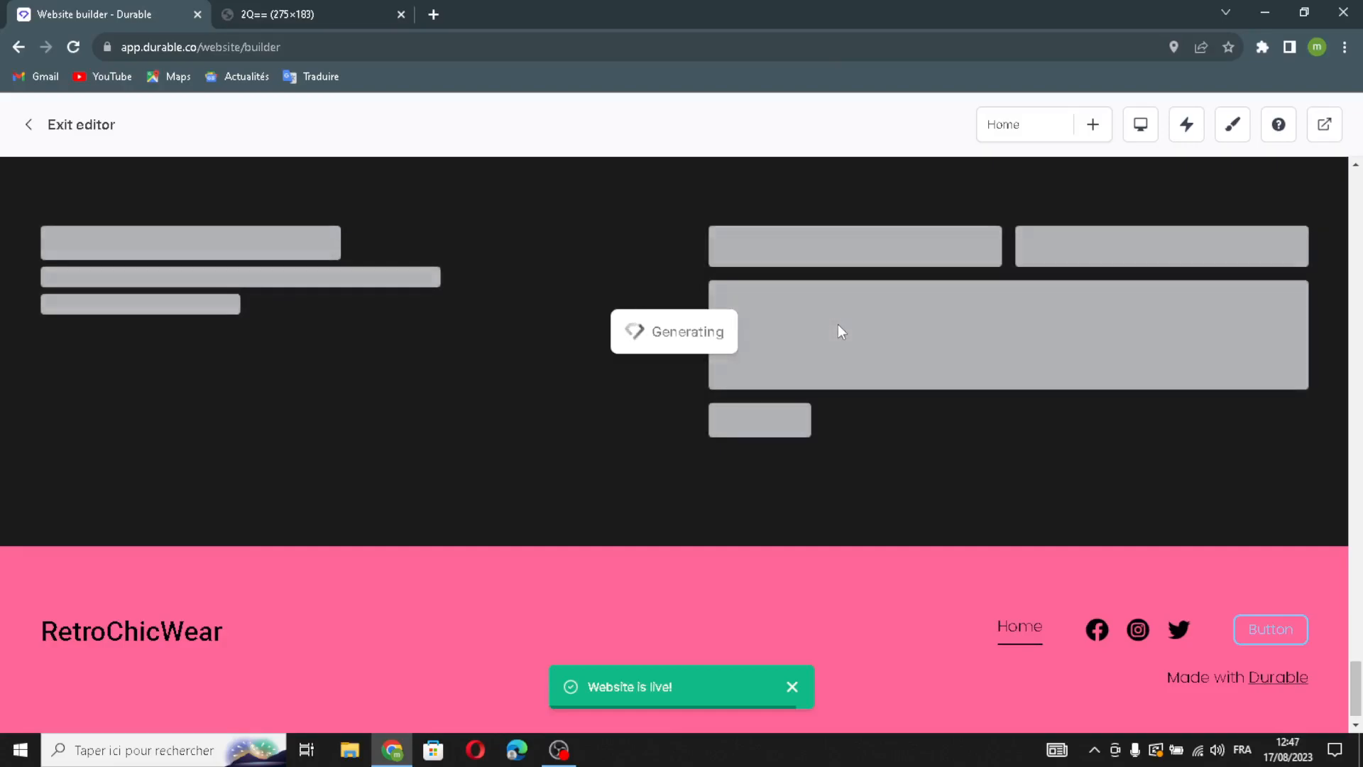
{"action": "scroll", "coordinate": [838, 325], "scroll_direction": "up", "scroll_amount": 2}
{"action": "scroll", "coordinate": [837, 332], "scroll_direction": "up", "scroll_amount": 2}
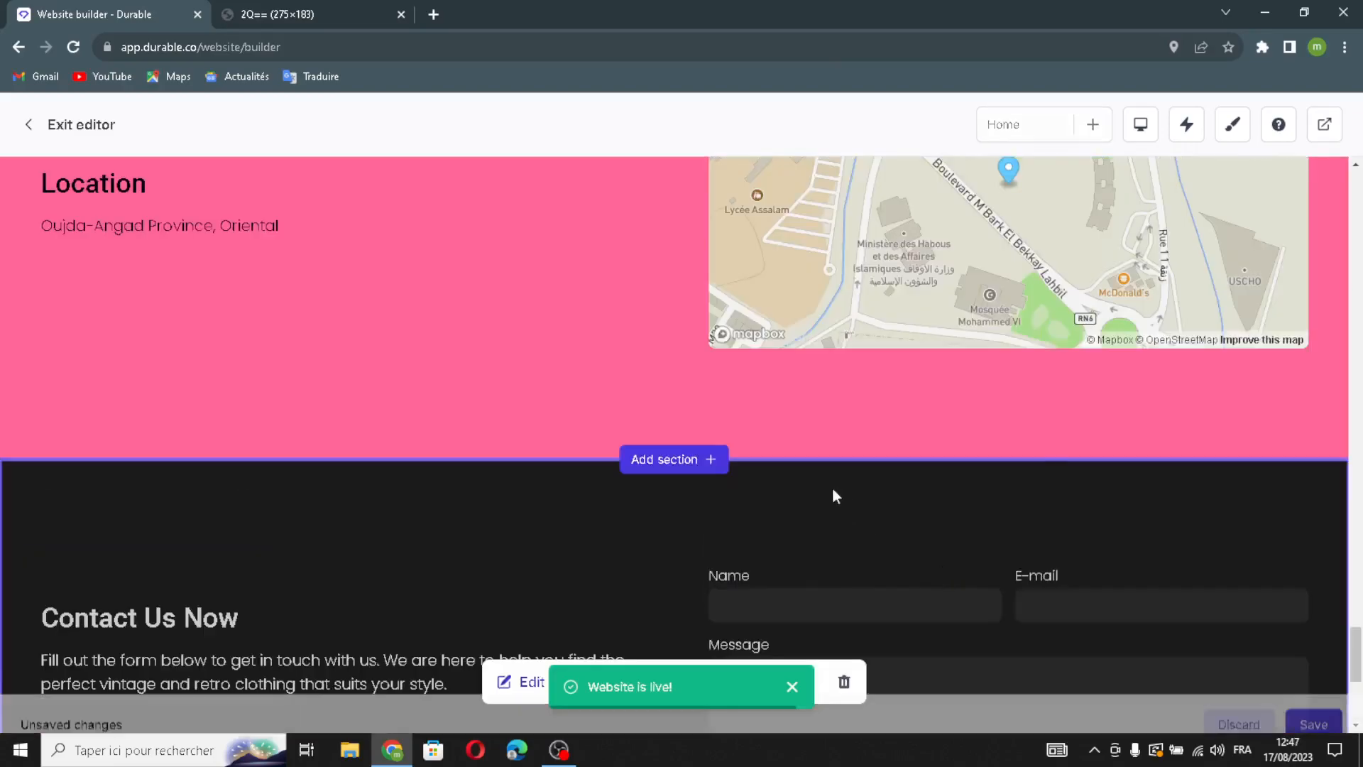
{"action": "scroll", "coordinate": [670, 417], "scroll_direction": "up", "scroll_amount": 2}
{"action": "left_click", "coordinate": [663, 357]}
{"action": "left_click", "coordinate": [681, 456]}
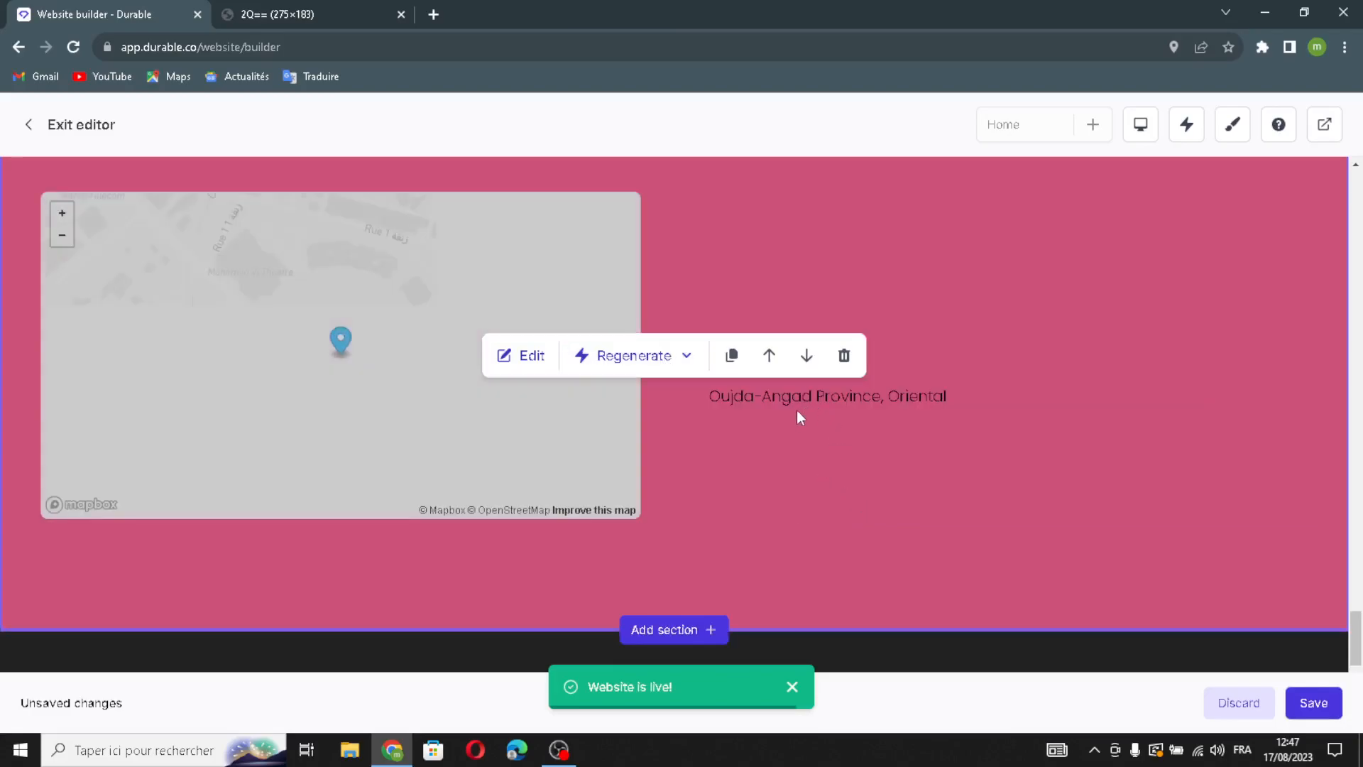
Regenerate the image gallery section with AI, save the website changes, and check the rest of the page down to the footer
{"action": "scroll", "coordinate": [778, 332], "scroll_direction": "up", "scroll_amount": 7}
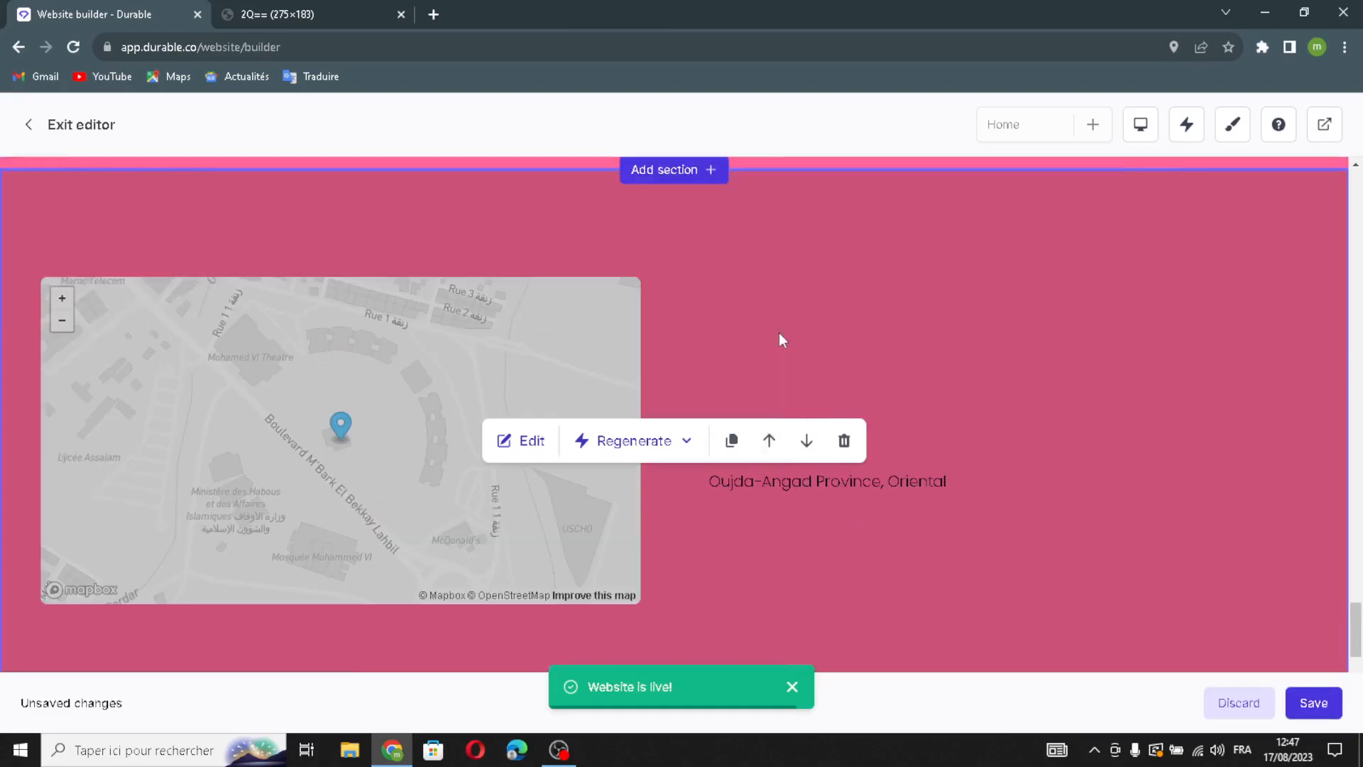
{"action": "scroll", "coordinate": [778, 332], "scroll_direction": "down", "scroll_amount": 2}
{"action": "scroll", "coordinate": [736, 344], "scroll_direction": "up", "scroll_amount": 3}
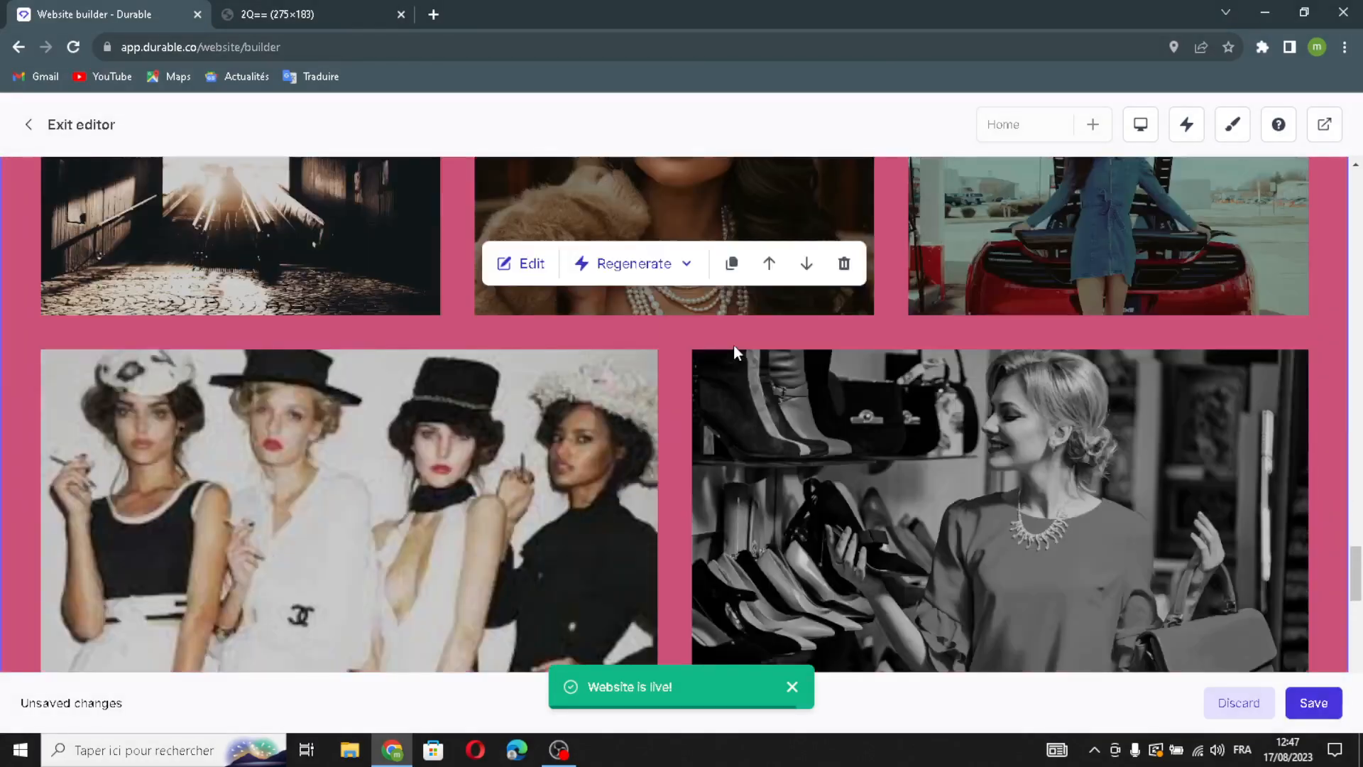
{"action": "left_click", "coordinate": [685, 263]}
{"action": "left_click", "coordinate": [657, 389]}
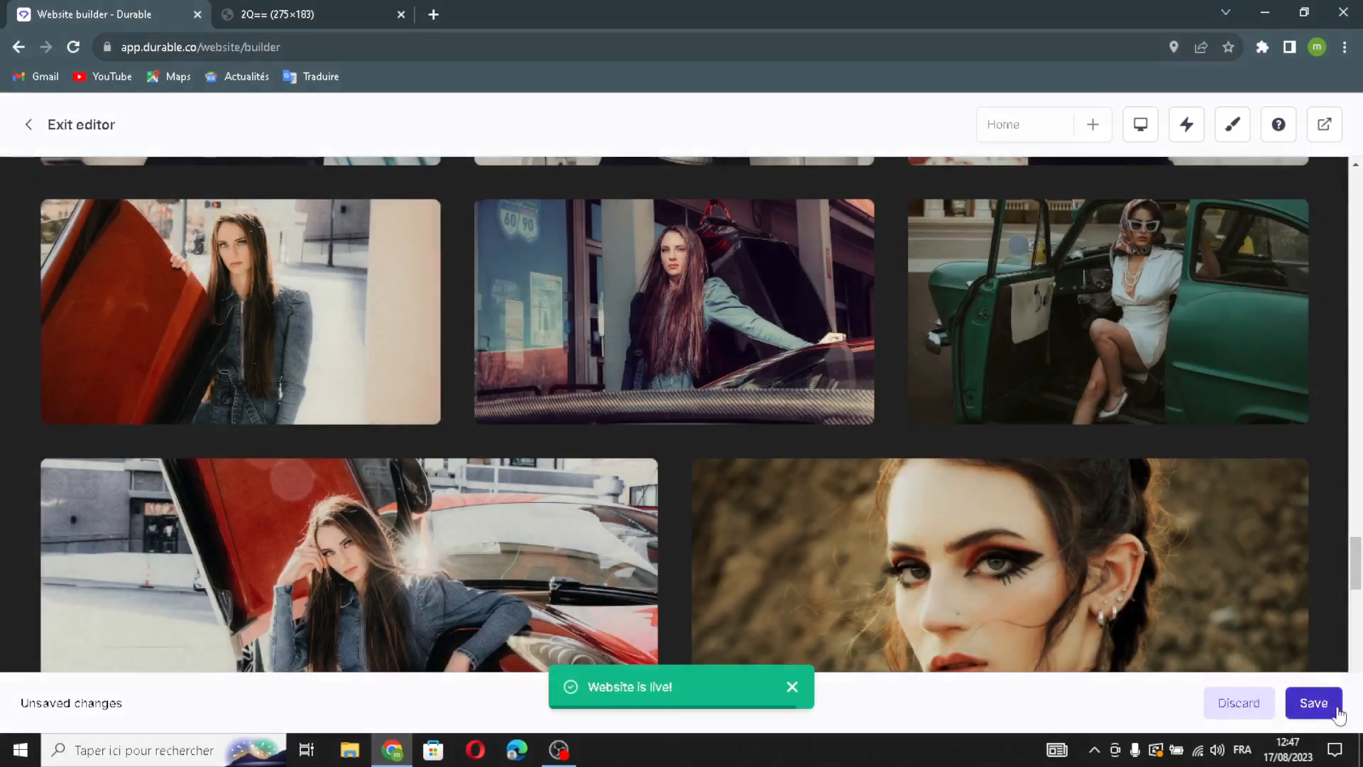
{"action": "left_click", "coordinate": [1315, 704]}
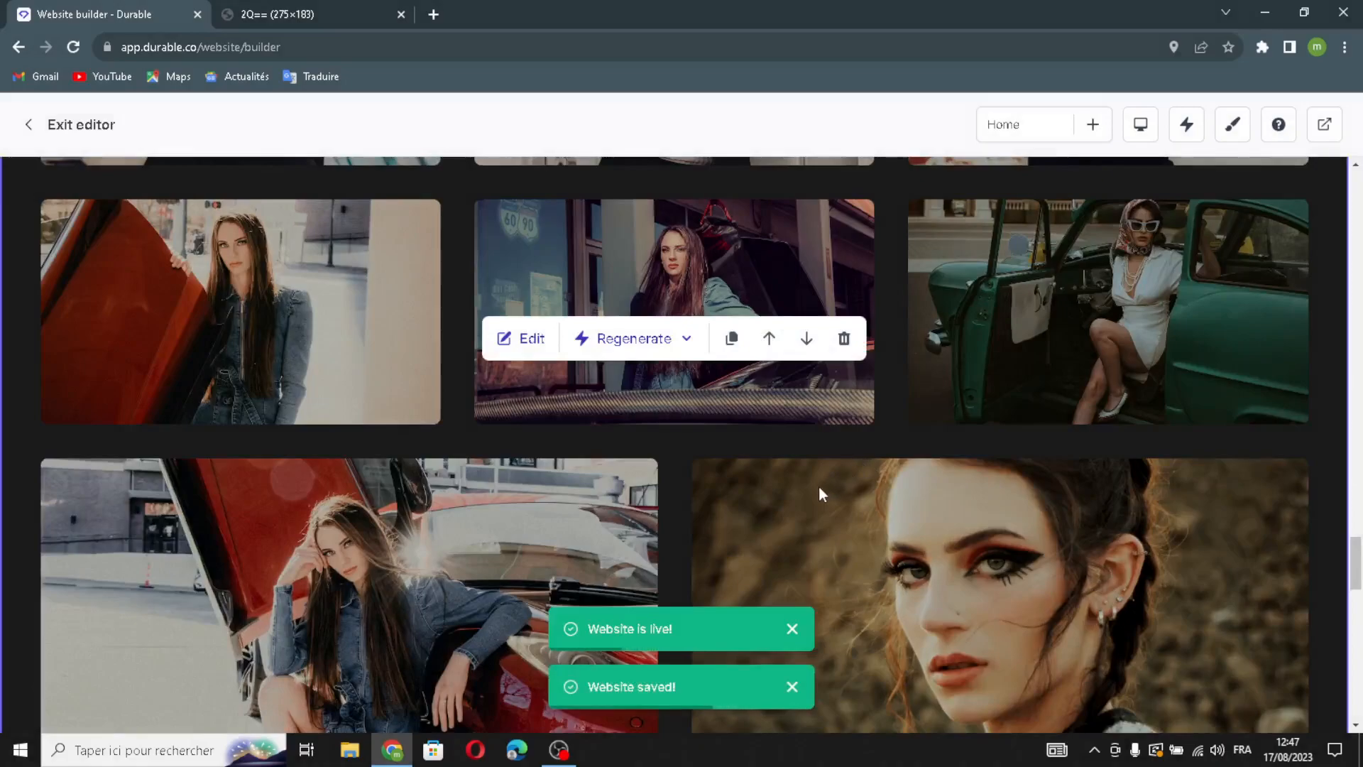
{"action": "scroll", "coordinate": [819, 487], "scroll_direction": "down", "scroll_amount": 15}
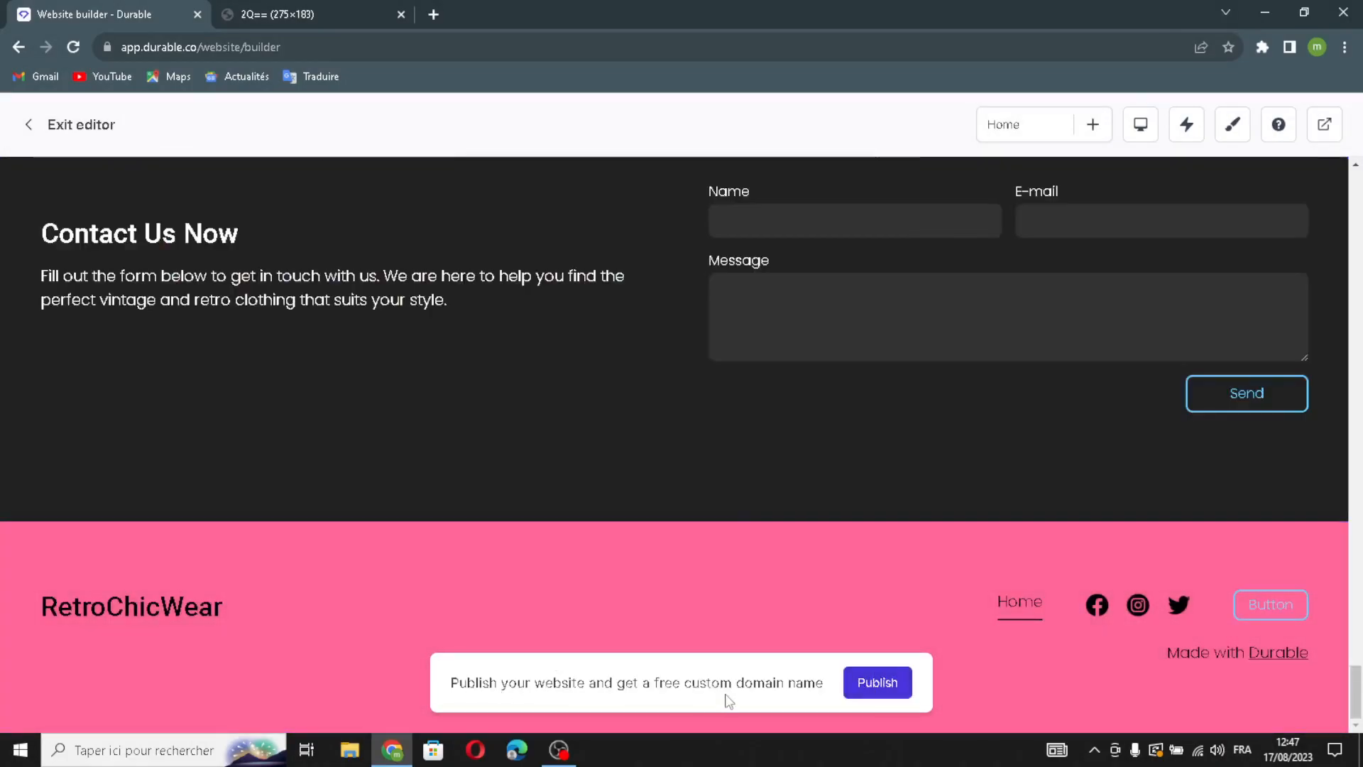
{"action": "mouse_move", "coordinate": [607, 346]}
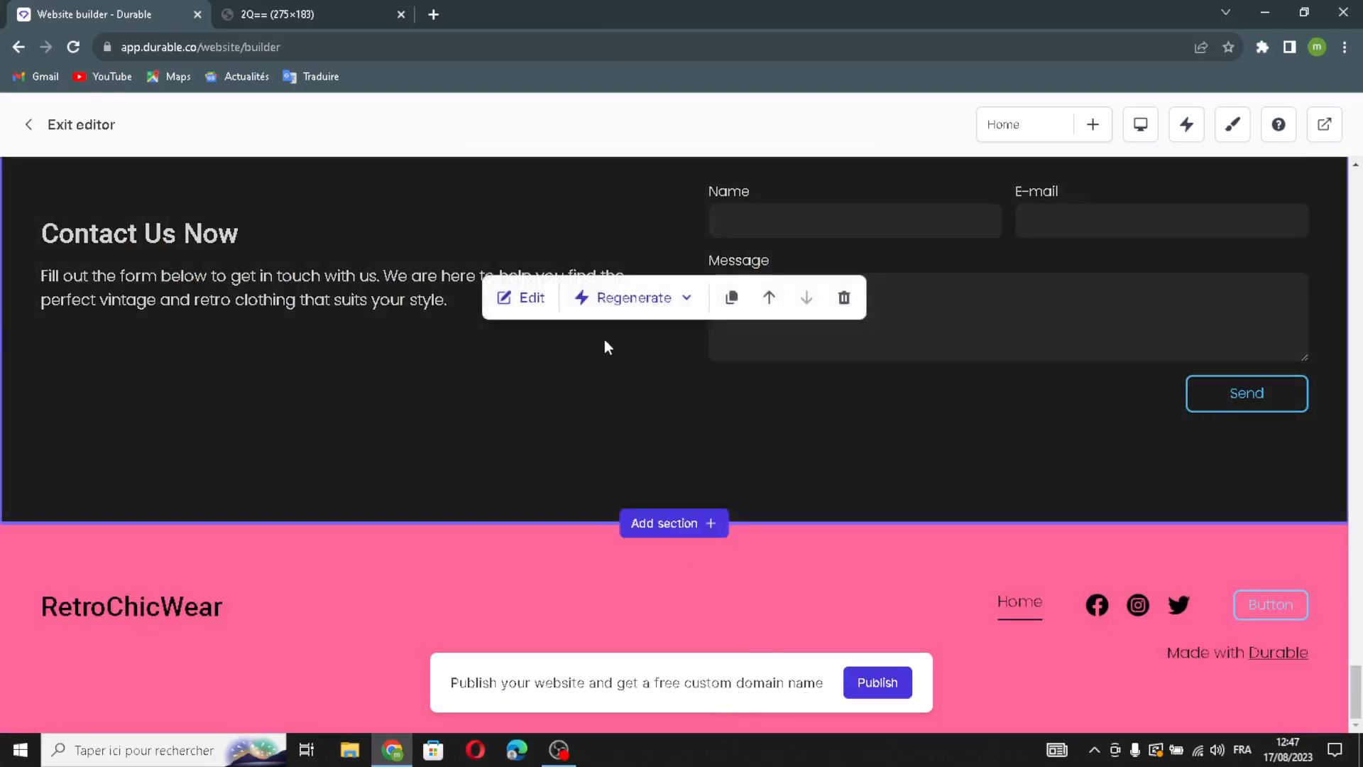